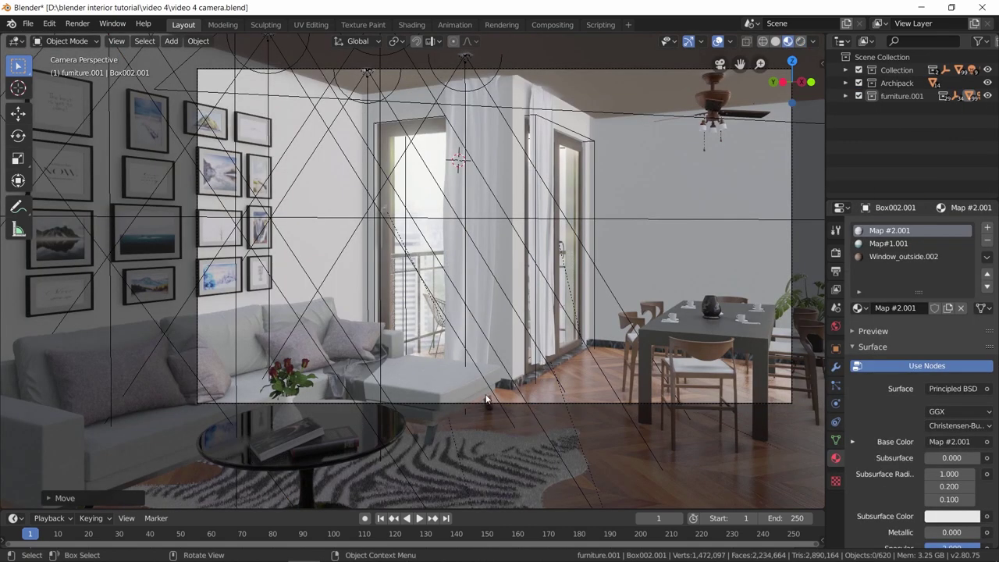
Inspect the balcony windows from outside the room to find which object carries the red strip on its frame.
{"action": "mouse_move", "coordinate": [486, 395]}
{"action": "middle_mouse_down"}
{"action": "mouse_move", "coordinate": [474, 394]}
{"action": "mouse_move", "coordinate": [502, 409]}
{"action": "mouse_move", "coordinate": [465, 406]}
{"action": "mouse_move", "coordinate": [444, 418]}
{"action": "mouse_move", "coordinate": [310, 399]}
{"action": "middle_mouse_up"}
{"action": "scroll", "coordinate": [465, 406], "scroll_direction": "up", "scroll_amount": 2}
{"action": "mouse_move", "coordinate": [218, 408]}
{"action": "middle_mouse_down"}
{"action": "mouse_move", "coordinate": [292, 435]}
{"action": "mouse_move", "coordinate": [484, 423]}
{"action": "middle_mouse_up"}
{"action": "scroll", "coordinate": [323, 433], "scroll_direction": "down", "scroll_amount": 8}
{"action": "scroll", "coordinate": [484, 423], "scroll_direction": "up", "scroll_amount": 4}
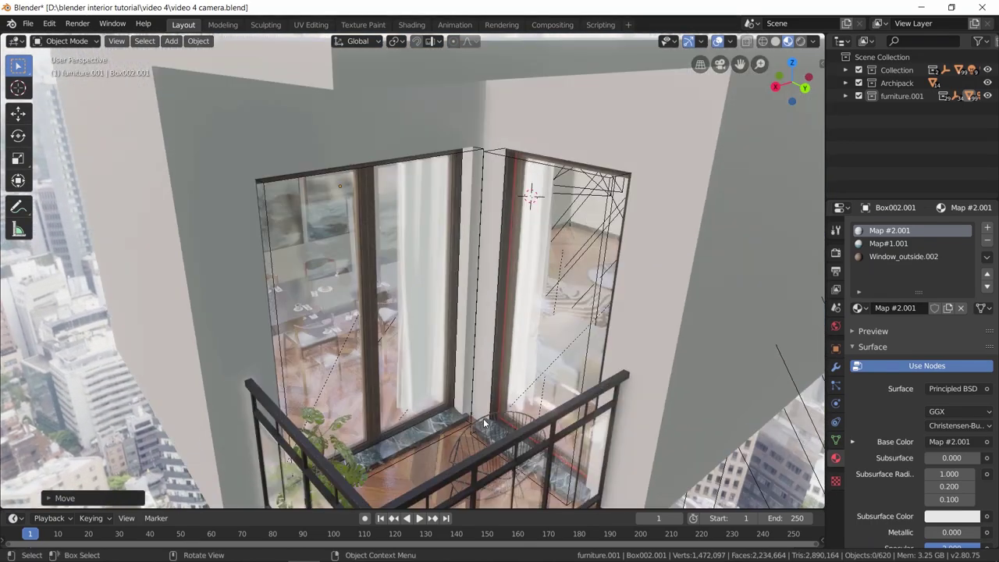
{"action": "middle_click_drag", "start_coordinate": [463, 428], "coordinate": [474, 249]}
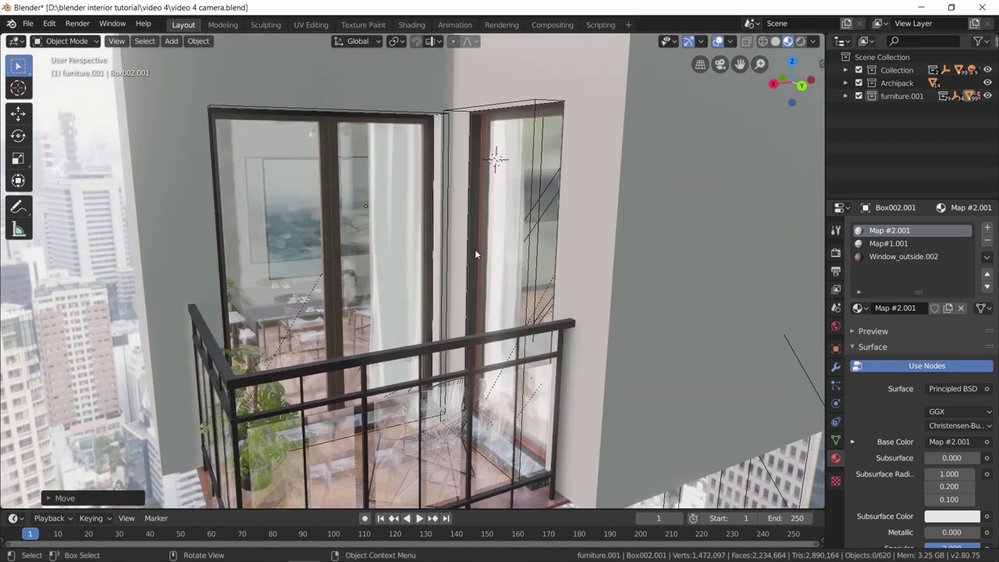
{"action": "scroll", "coordinate": [498, 244], "scroll_direction": "up", "scroll_amount": 4}
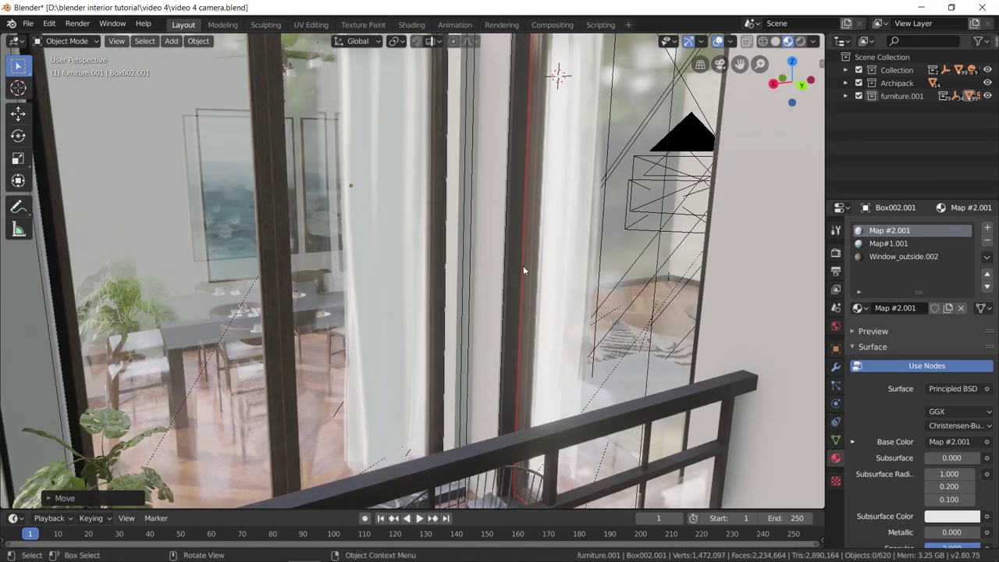
{"action": "left_click", "coordinate": [523, 271]}
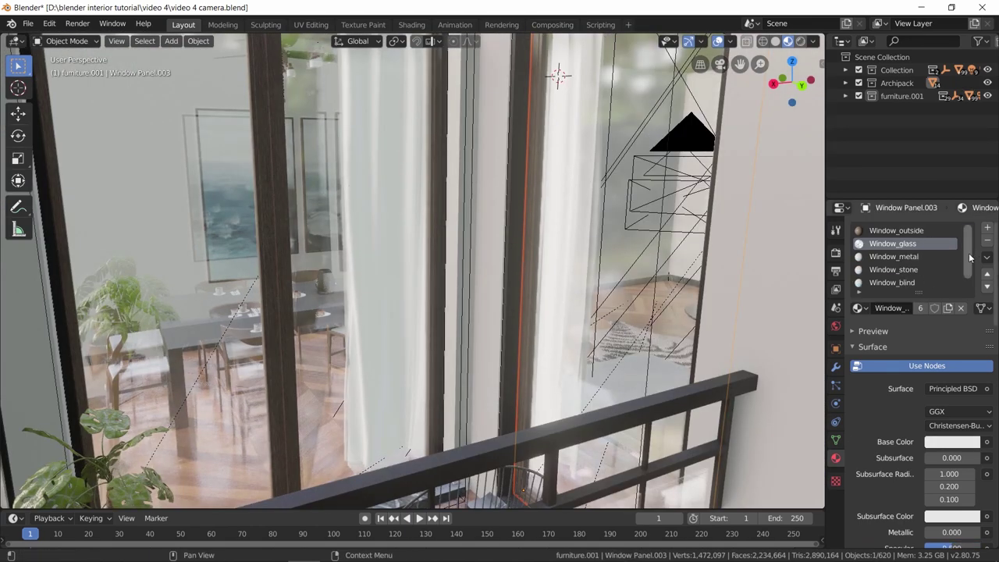
{"action": "scroll", "coordinate": [946, 282], "scroll_direction": "down", "scroll_amount": 1}
{"action": "middle_click_drag", "start_coordinate": [609, 328], "coordinate": [471, 293]}
{"action": "scroll", "coordinate": [607, 324], "scroll_direction": "up", "scroll_amount": 4}
{"action": "left_click", "coordinate": [441, 280]}
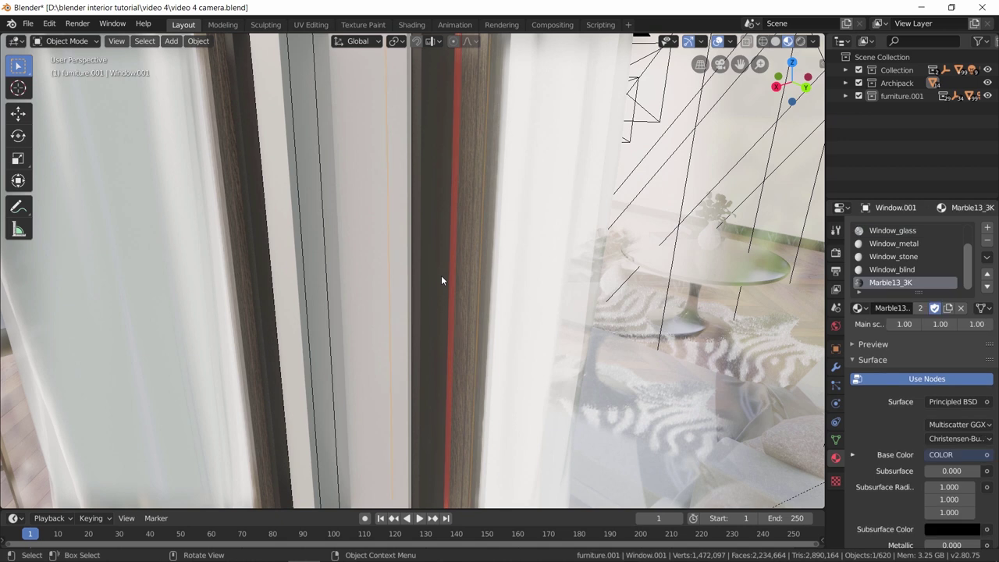
Replace the Window_metal material on the red-striped window panel and its frame with the stainless steel MetalStainlessSt...edElongated005_3K material.
{"action": "left_click", "coordinate": [454, 269]}
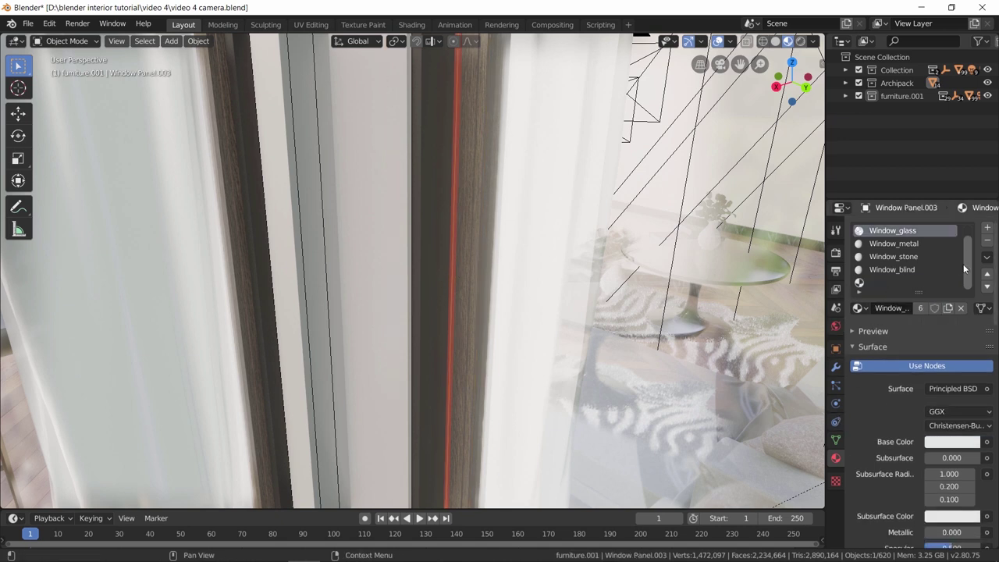
{"action": "left_click_drag", "start_coordinate": [966, 255], "coordinate": [964, 235]}
{"action": "left_click", "coordinate": [898, 256]}
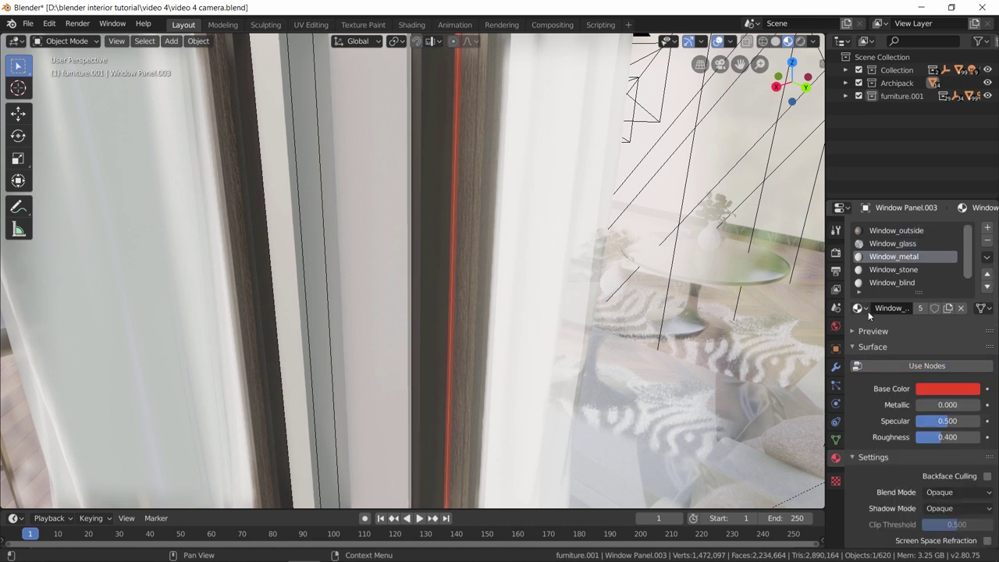
{"action": "left_click", "coordinate": [859, 307]}
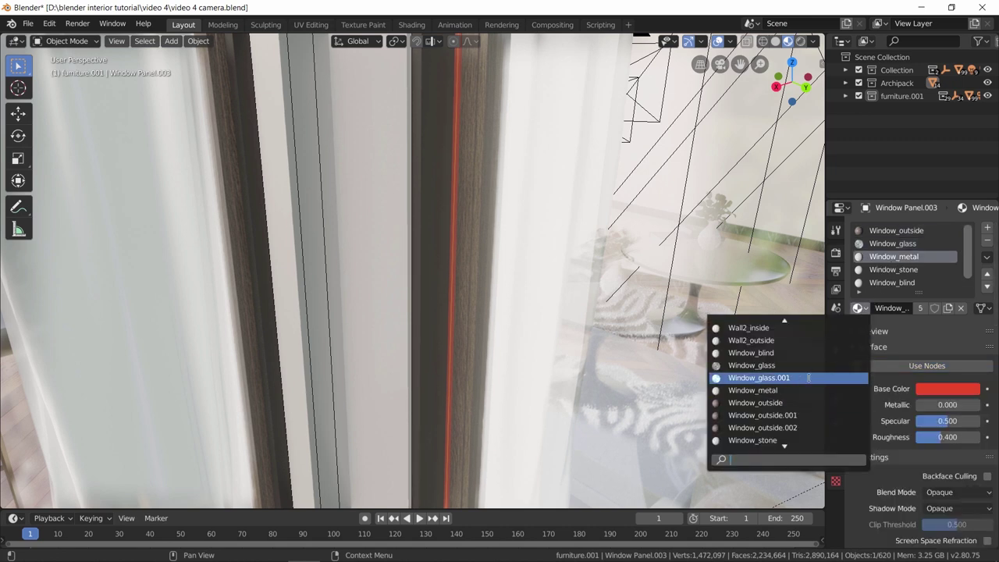
{"action": "type", "text": "m"}
{"action": "left_click", "coordinate": [788, 428]}
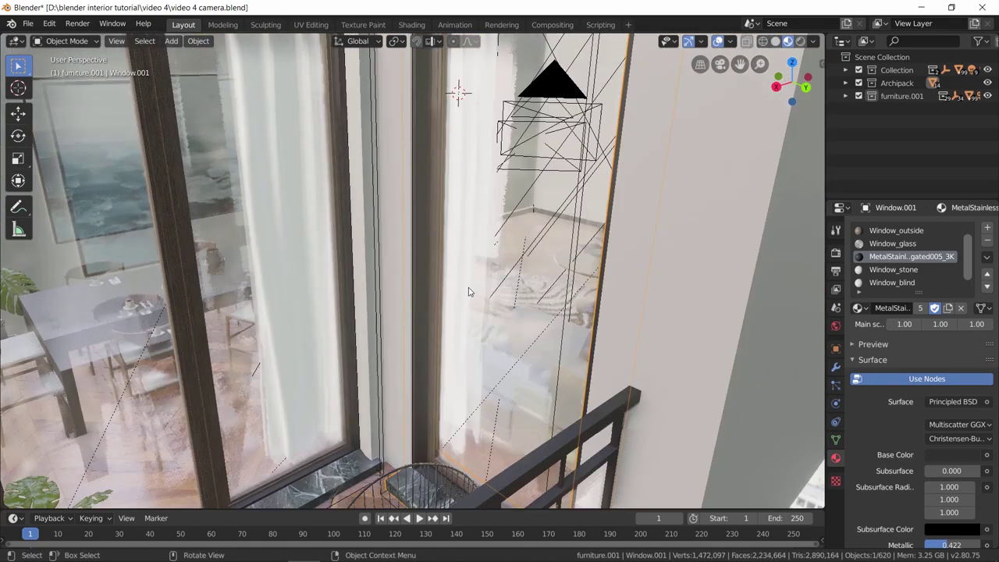
Check the room's interior and windows in Rendered shading, and return to Look Dev shading.
{"action": "scroll", "coordinate": [469, 291], "scroll_direction": "down", "scroll_amount": 3}
{"action": "mouse_move", "coordinate": [439, 323]}
{"action": "middle_mouse_down"}
{"action": "mouse_move", "coordinate": [700, 312]}
{"action": "mouse_move", "coordinate": [523, 252]}
{"action": "mouse_move", "coordinate": [504, 204]}
{"action": "mouse_move", "coordinate": [529, 232]}
{"action": "mouse_move", "coordinate": [498, 229]}
{"action": "middle_mouse_up"}
{"action": "scroll", "coordinate": [669, 295], "scroll_direction": "up", "scroll_amount": 2}
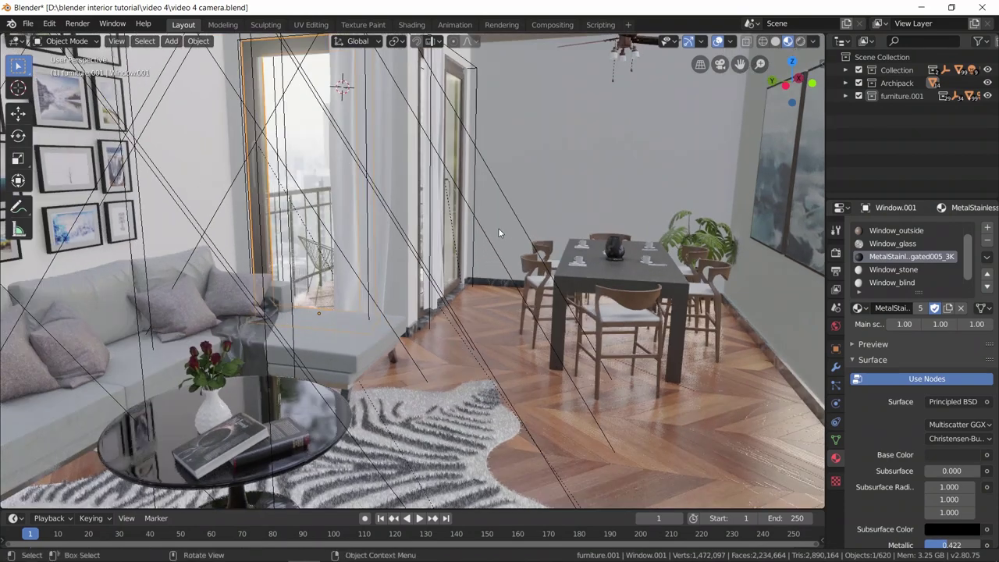
{"action": "key", "text": "z"}
{"action": "left_click", "coordinate": [499, 160]}
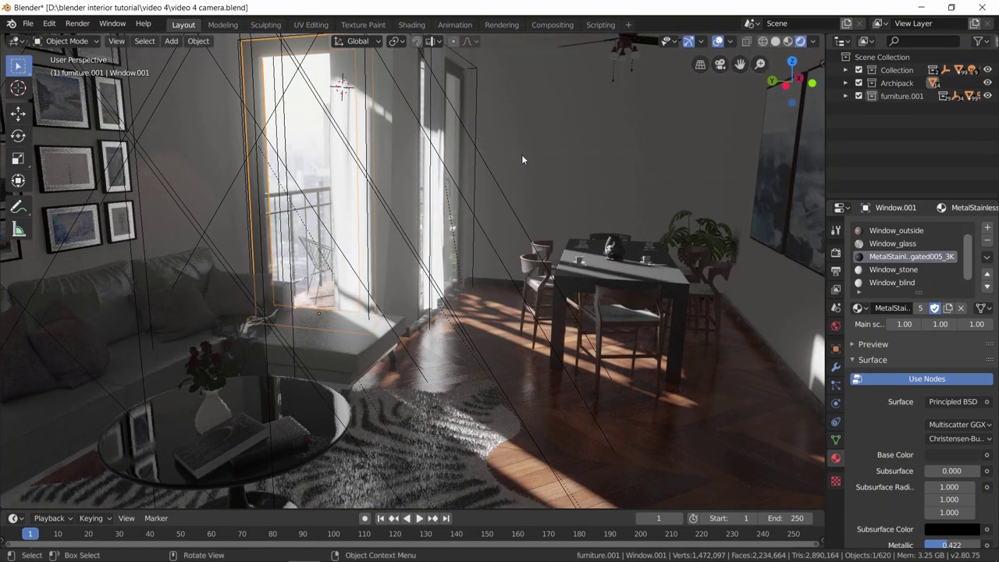
{"action": "scroll", "coordinate": [524, 155], "scroll_direction": "up", "scroll_amount": 2}
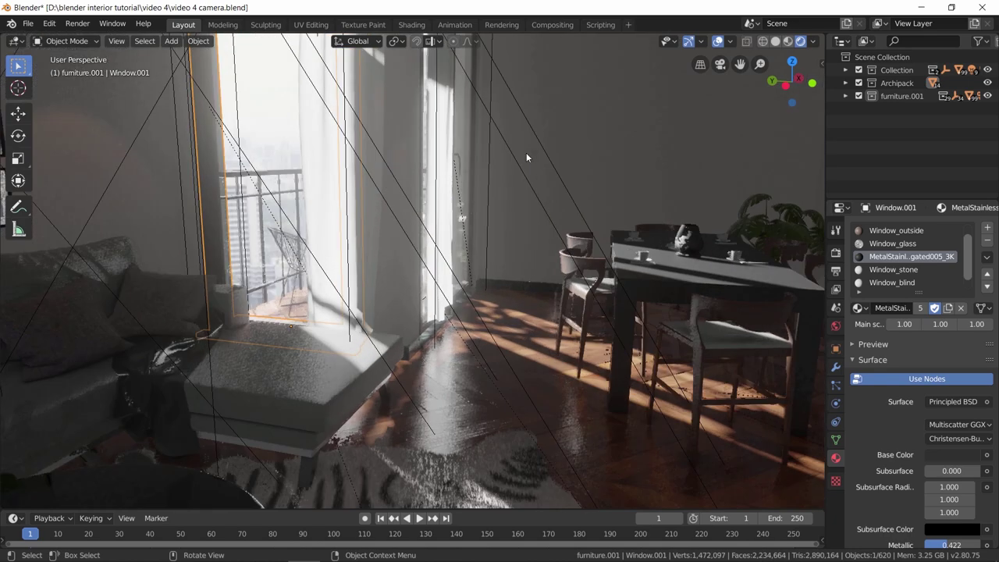
{"action": "middle_click_drag", "start_coordinate": [506, 208], "coordinate": [413, 251], "text": "shift"}
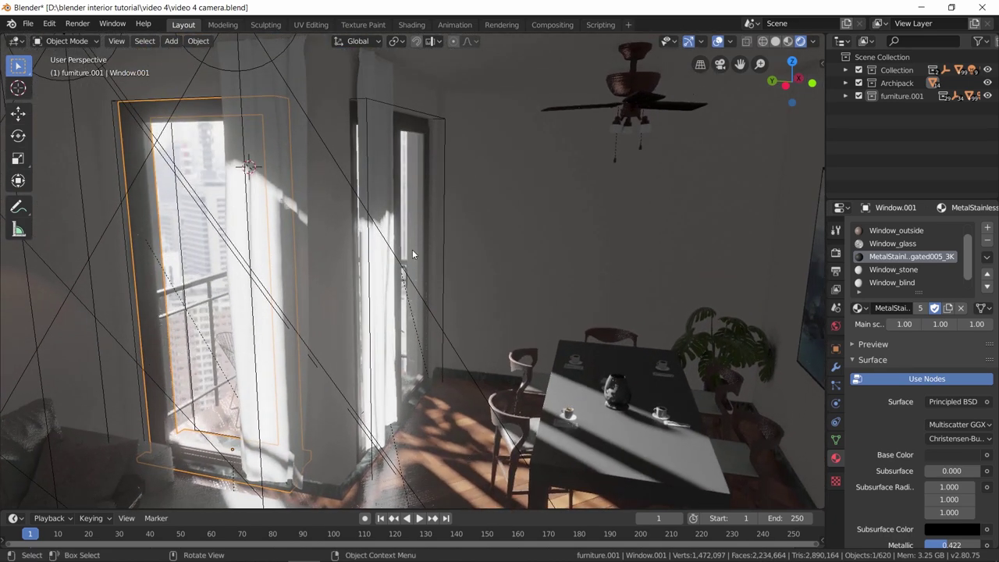
{"action": "key", "text": "z"}
{"action": "left_click", "coordinate": [381, 177]}
Duplicate the curtain at the dining-area window along the X axis to the window's other side.
{"action": "scroll", "coordinate": [383, 156], "scroll_direction": "up", "scroll_amount": 2}
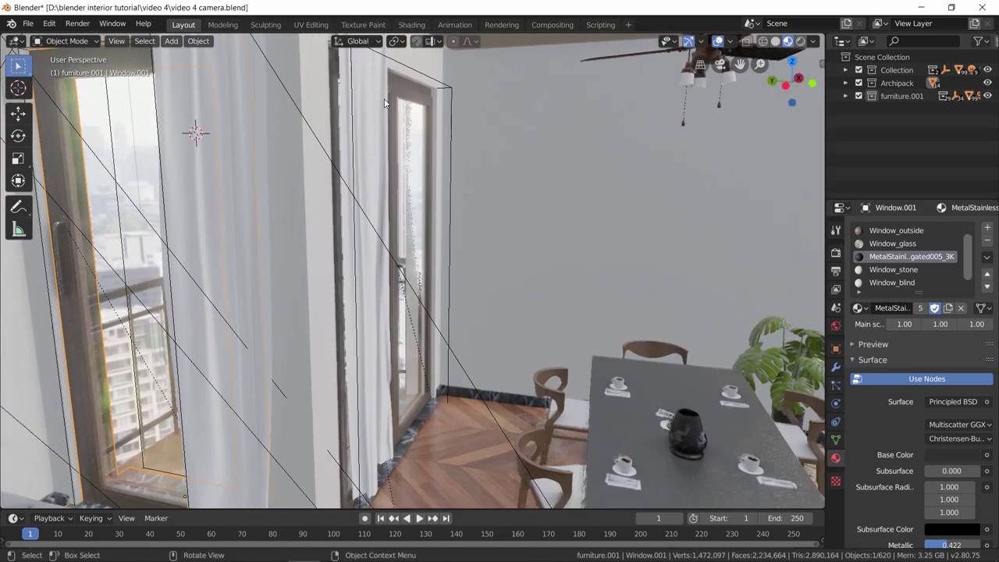
{"action": "left_click", "coordinate": [380, 84]}
{"action": "mouse_move", "coordinate": [415, 156]}
{"action": "middle_mouse_down", "text": "shift"}
{"action": "mouse_move", "coordinate": [415, 185]}
{"action": "mouse_move", "coordinate": [383, 267]}
{"action": "middle_mouse_up", "text": "shift"}
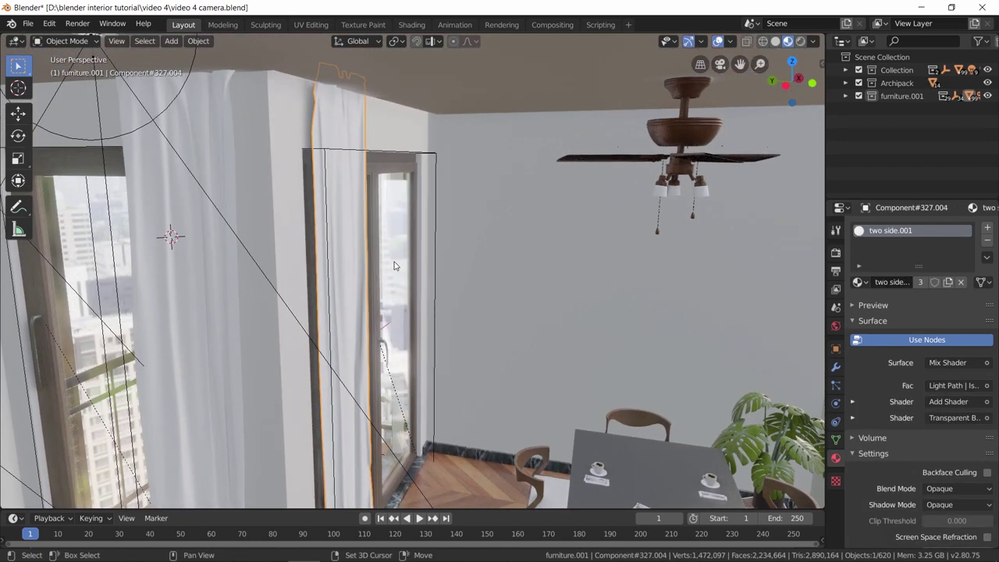
{"action": "key", "text": "shift+d"}
{"action": "key", "text": "x"}
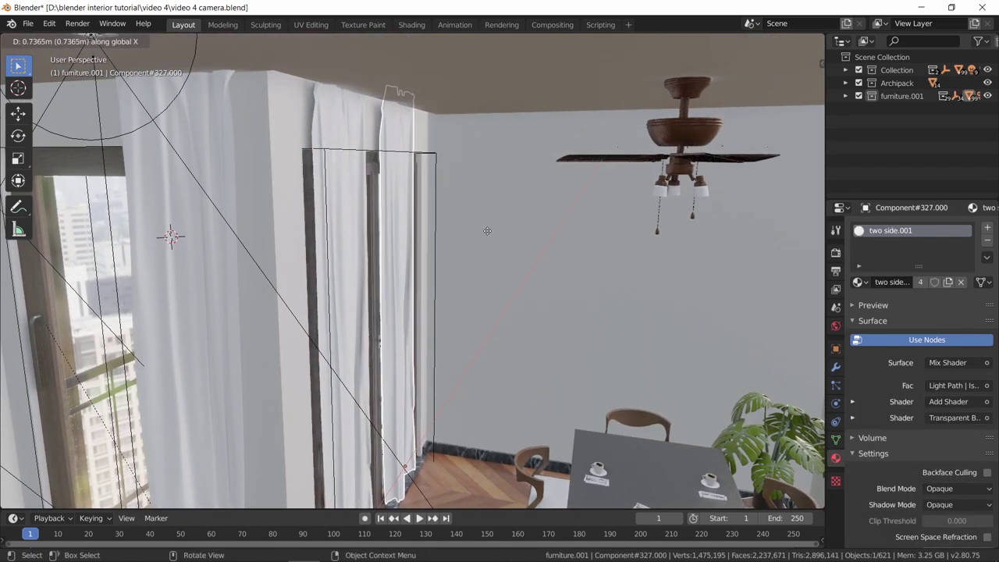
{"action": "left_click", "coordinate": [514, 229]}
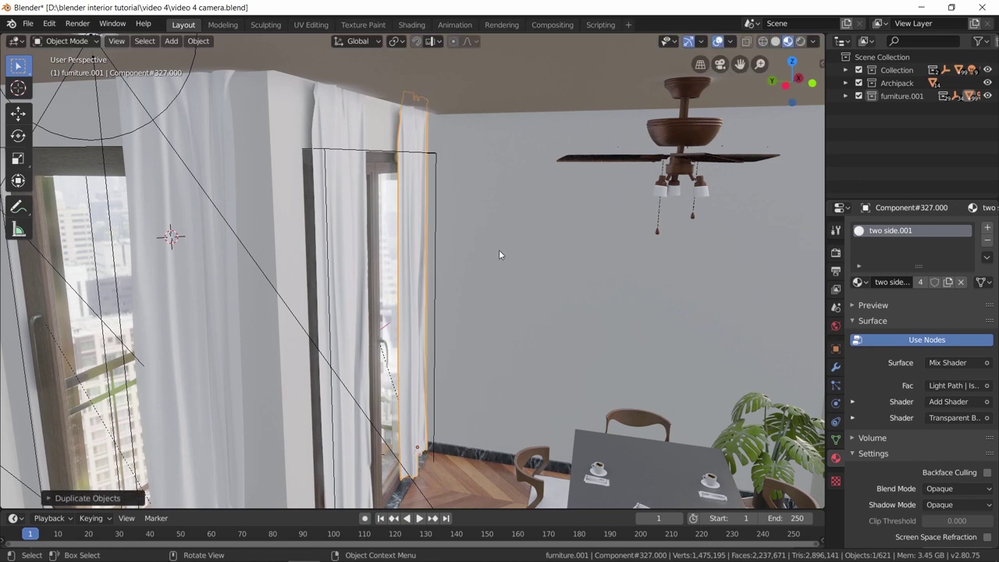
{"action": "left_click", "coordinate": [456, 236]}
Add a Reflection Plane light probe to the scene.
{"action": "middle_click_drag", "start_coordinate": [528, 253], "coordinate": [534, 544]}
{"action": "scroll", "coordinate": [491, 344], "scroll_direction": "down", "scroll_amount": 1}
{"action": "scroll", "coordinate": [492, 343], "scroll_direction": "down", "scroll_amount": 1}
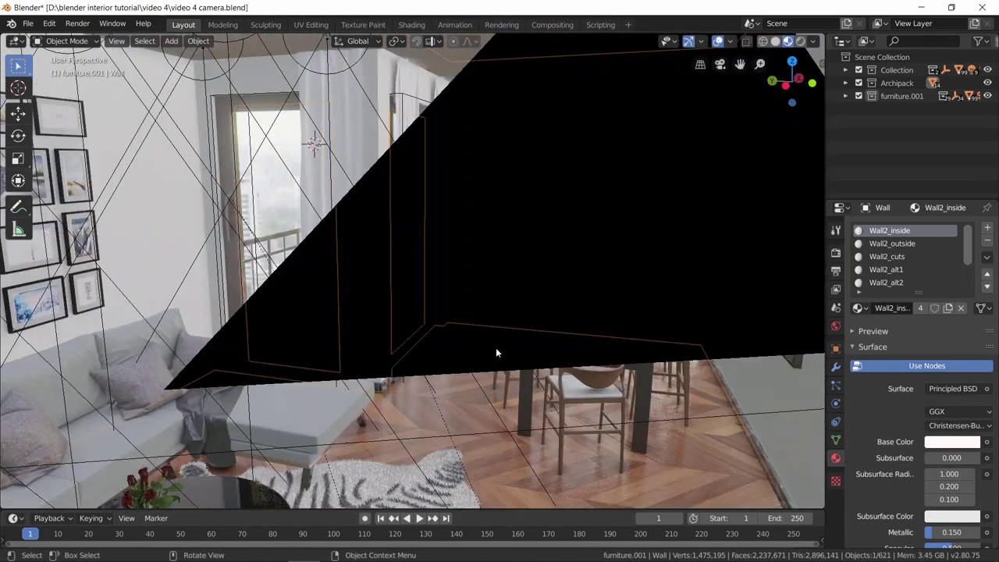
{"action": "scroll", "coordinate": [496, 348], "scroll_direction": "up", "scroll_amount": 1}
{"action": "middle_click_drag", "start_coordinate": [498, 351], "coordinate": [785, 418]}
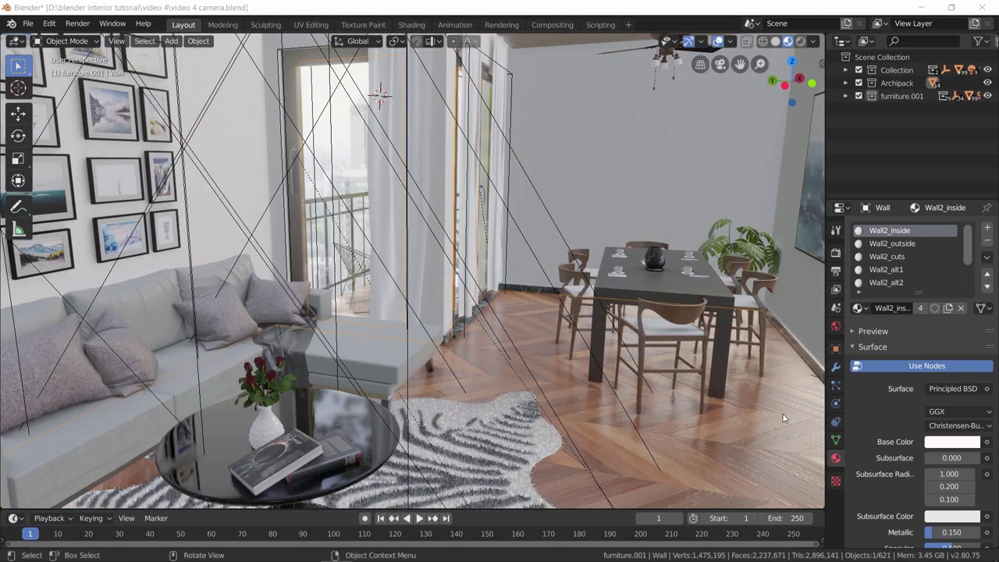
{"action": "middle_click_drag", "start_coordinate": [570, 449], "coordinate": [551, 427]}
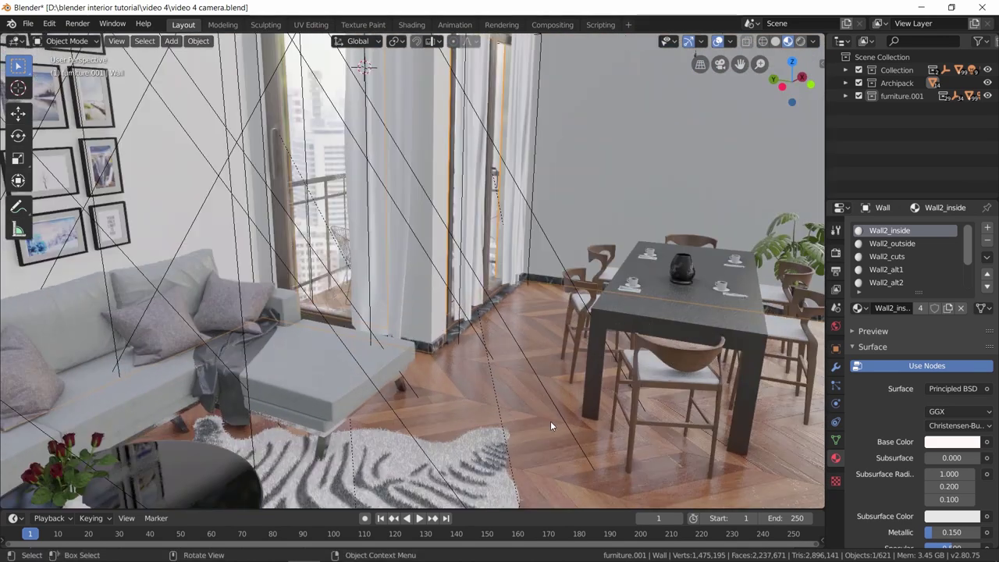
{"action": "key", "text": "shift+a"}
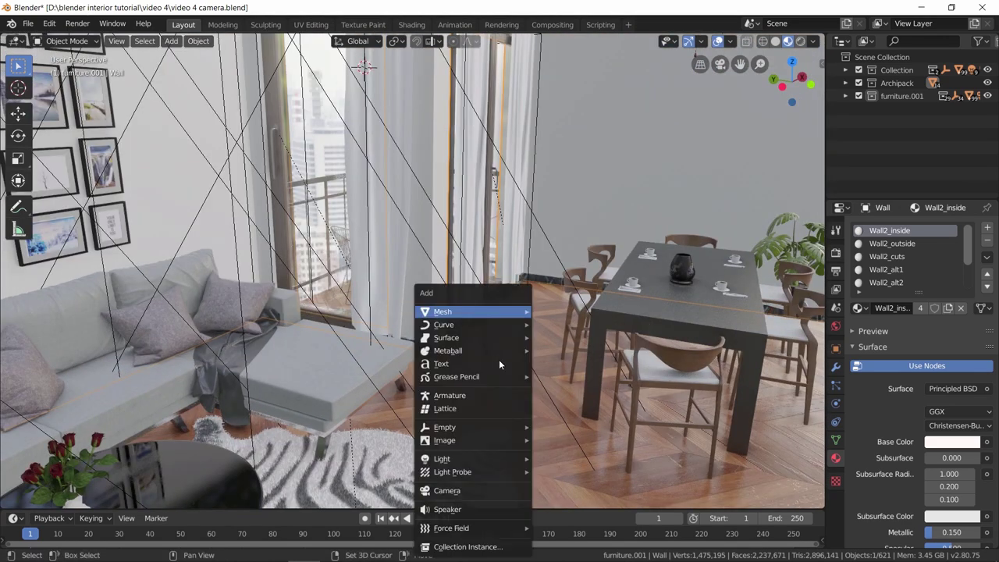
{"action": "mouse_move", "coordinate": [486, 473]}
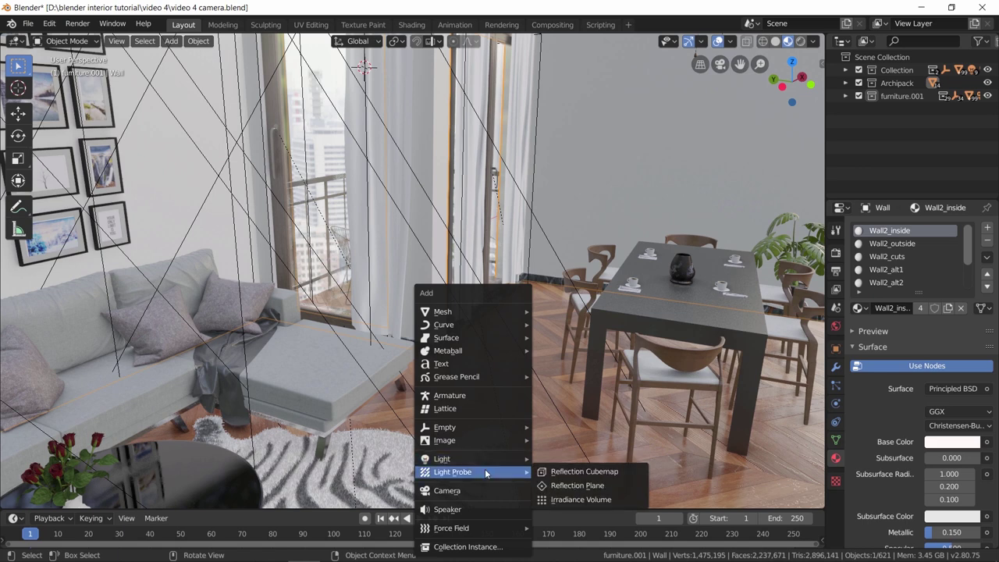
{"action": "left_click", "coordinate": [559, 486]}
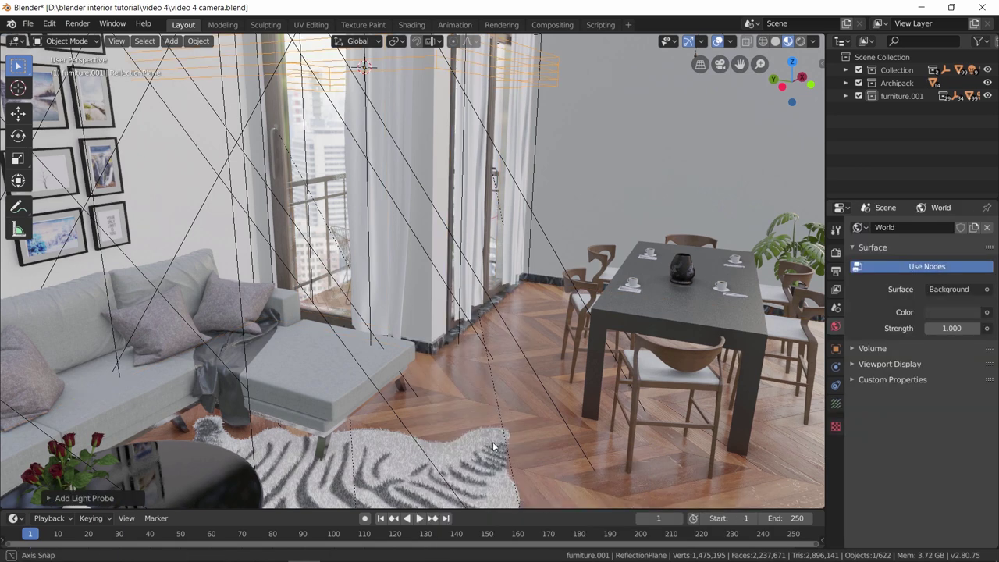
Show the scene from the top in Wireframe shading and move the reflection plane horizontally over the living area's rug.
{"action": "middle_click_drag", "start_coordinate": [494, 446], "coordinate": [491, 455]}
{"action": "key", "text": "KP_7"}
{"action": "key", "text": "z"}
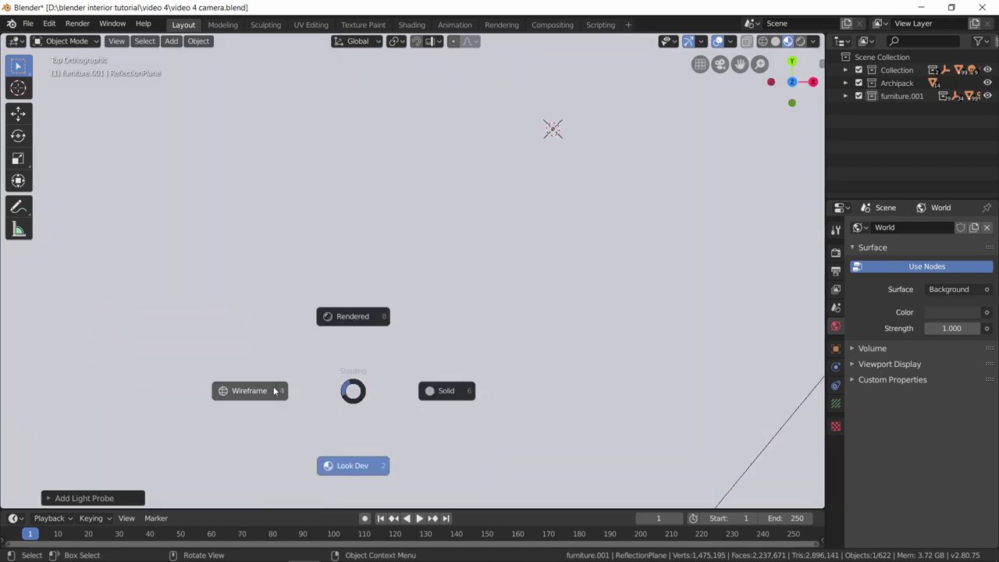
{"action": "left_click", "coordinate": [274, 391]}
{"action": "scroll", "coordinate": [422, 352], "scroll_direction": "down", "scroll_amount": 5}
{"action": "scroll", "coordinate": [451, 352], "scroll_direction": "down", "scroll_amount": 1}
{"action": "middle_click_drag", "start_coordinate": [442, 324], "coordinate": [549, 317], "text": "shift"}
{"action": "scroll", "coordinate": [567, 259], "scroll_direction": "up", "scroll_amount": 2}
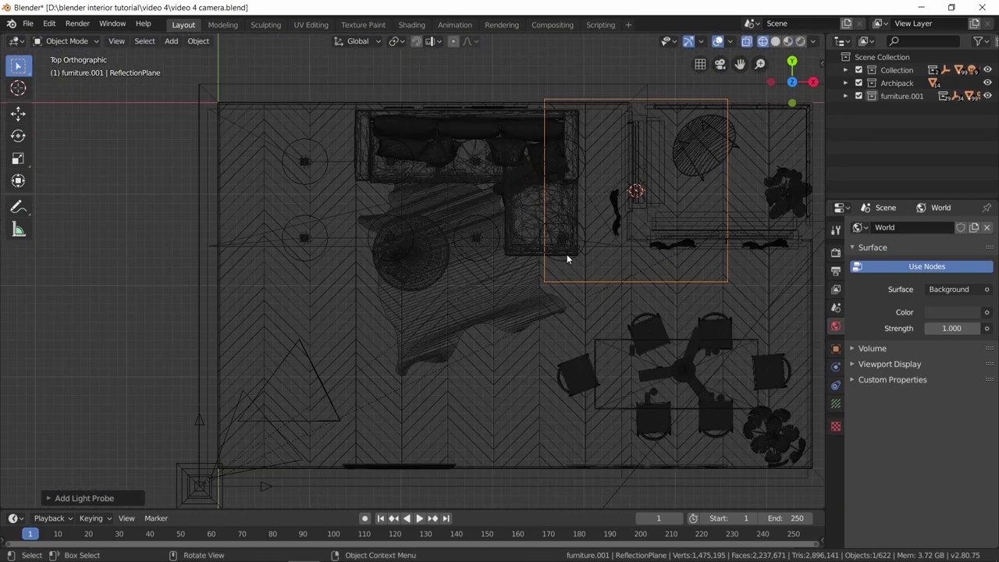
{"action": "key", "text": "g"}
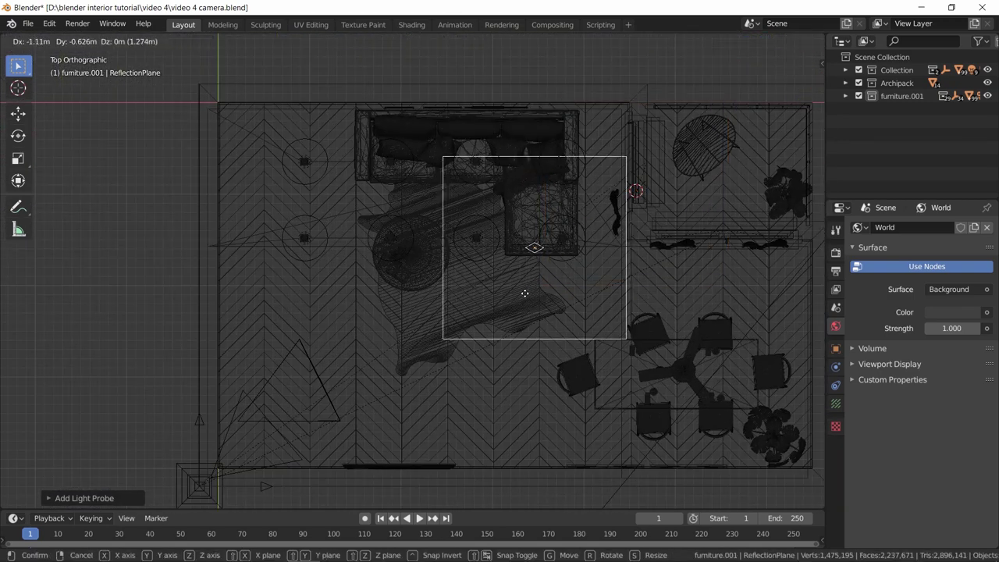
{"action": "key", "text": "shift+z"}
{"action": "left_click", "coordinate": [387, 336]}
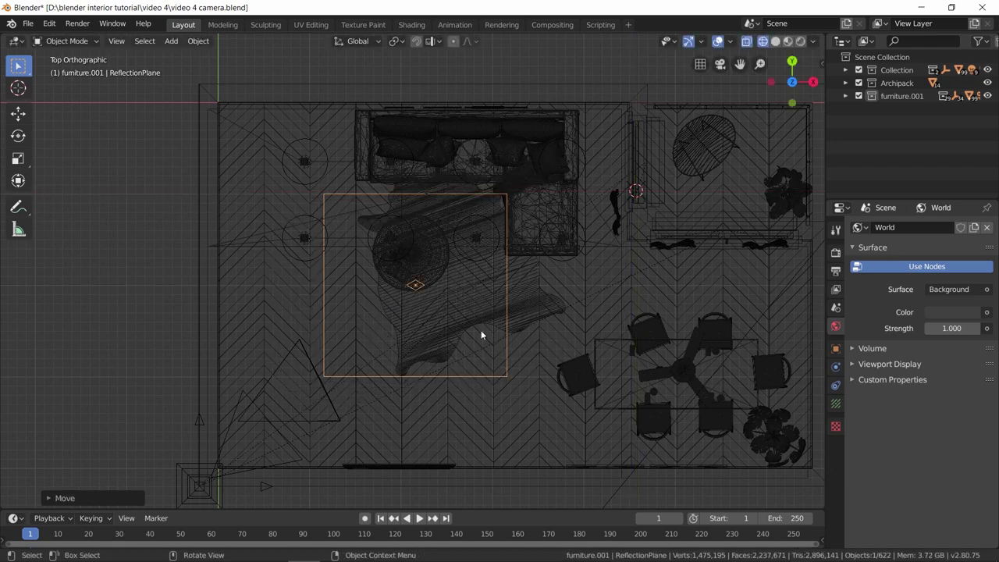
Scale the reflection plane up by about 1.95 and stretch it by about 1.15 along X to span the living area.
{"action": "key", "text": "s"}
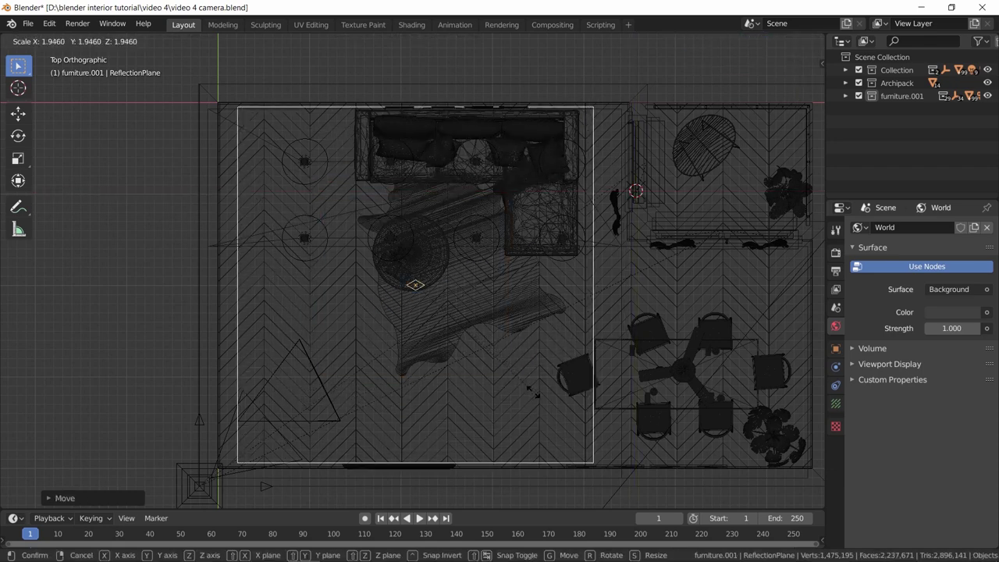
{"action": "left_click", "coordinate": [510, 354]}
{"action": "key", "text": "s"}
{"action": "key", "text": "y"}
{"action": "key", "text": "x"}
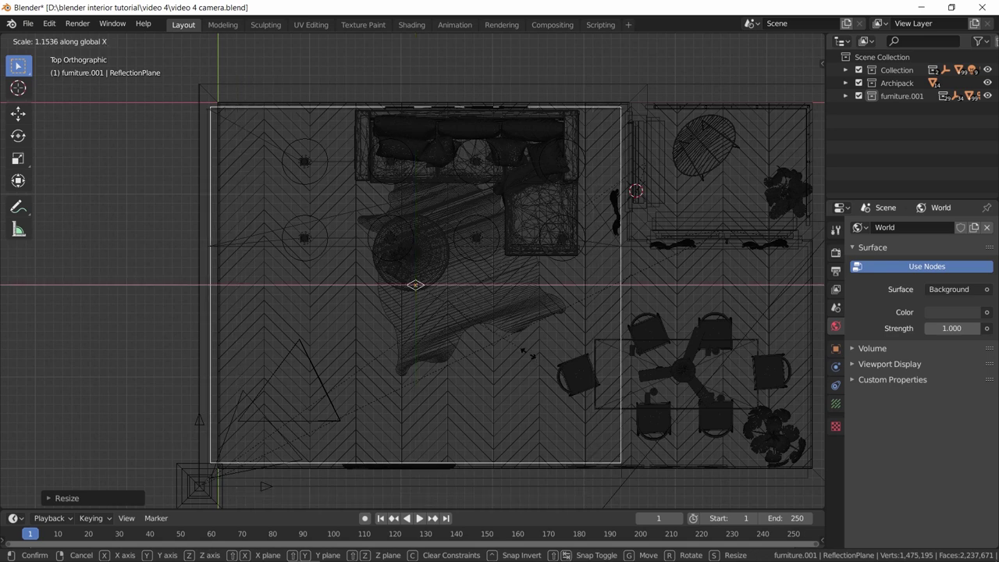
{"action": "left_click", "coordinate": [523, 358]}
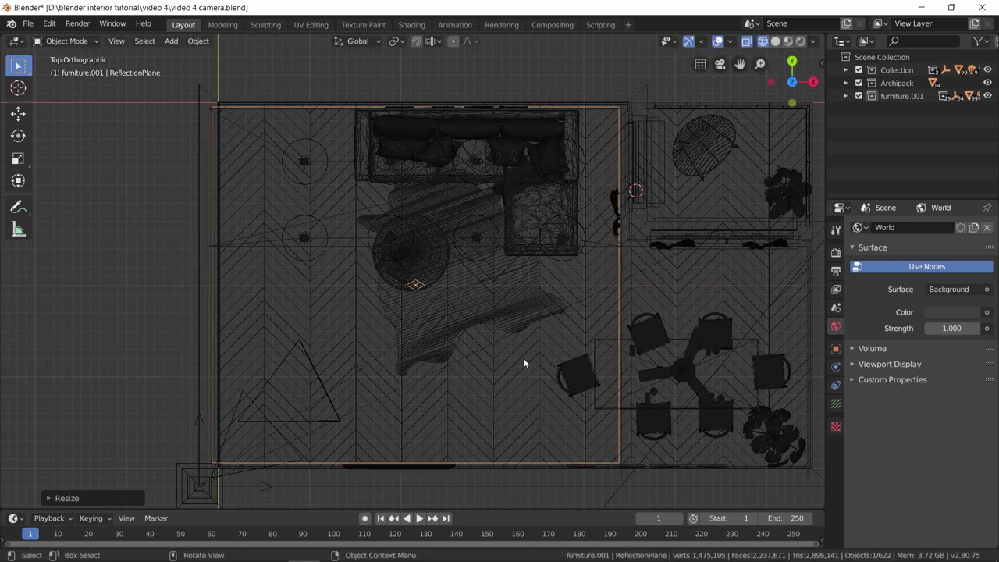
Shift the reflection plane about 0.1 m along X to align with the outer wall, and lower it along Z to the floor.
{"action": "key", "text": "g"}
{"action": "key", "text": "x"}
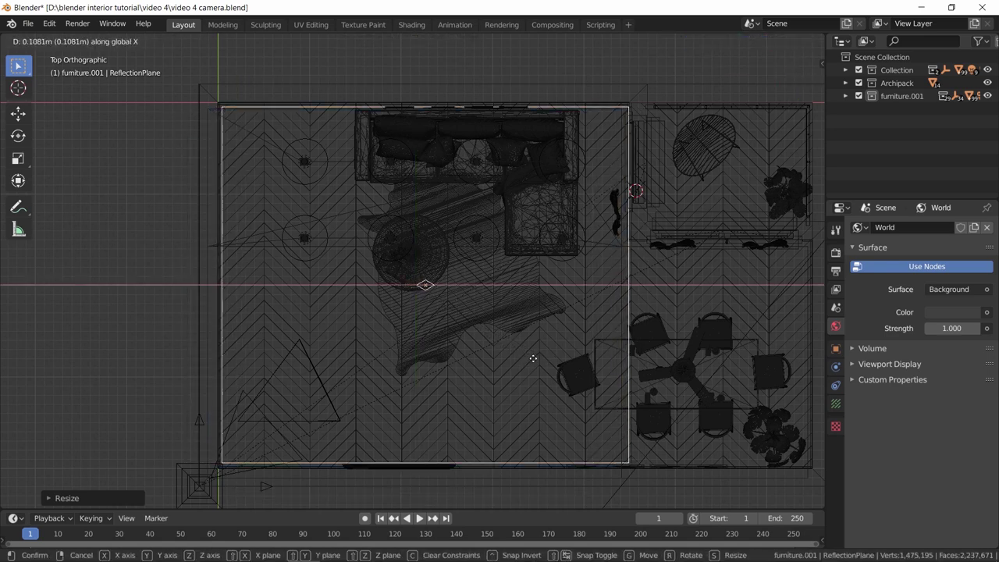
{"action": "left_click", "coordinate": [528, 357]}
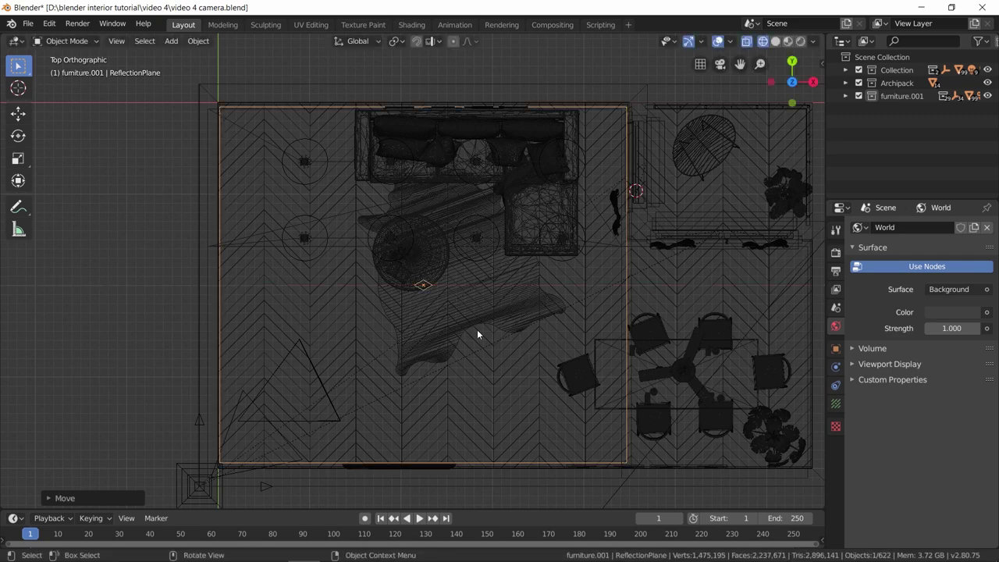
{"action": "middle_click_drag", "start_coordinate": [480, 335], "coordinate": [544, 237]}
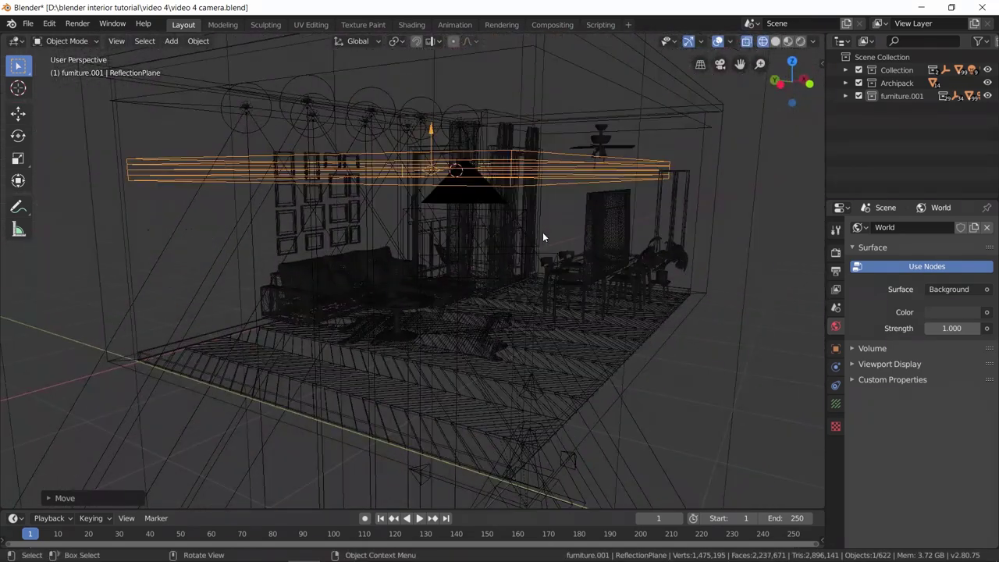
{"action": "key", "text": "g"}
{"action": "key", "text": "z"}
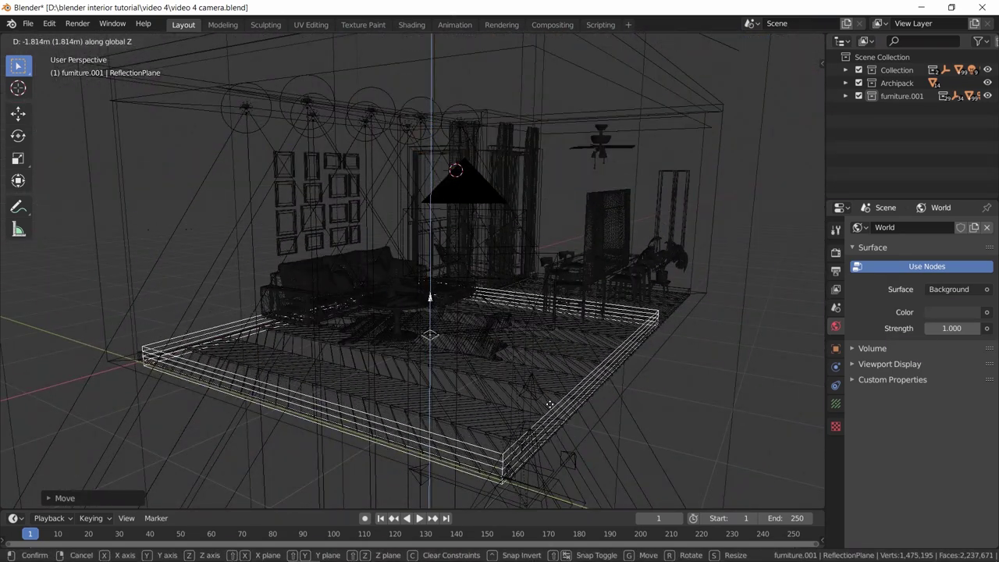
{"action": "left_click", "coordinate": [514, 352]}
{"action": "scroll", "coordinate": [486, 311], "scroll_direction": "up", "scroll_amount": 4}
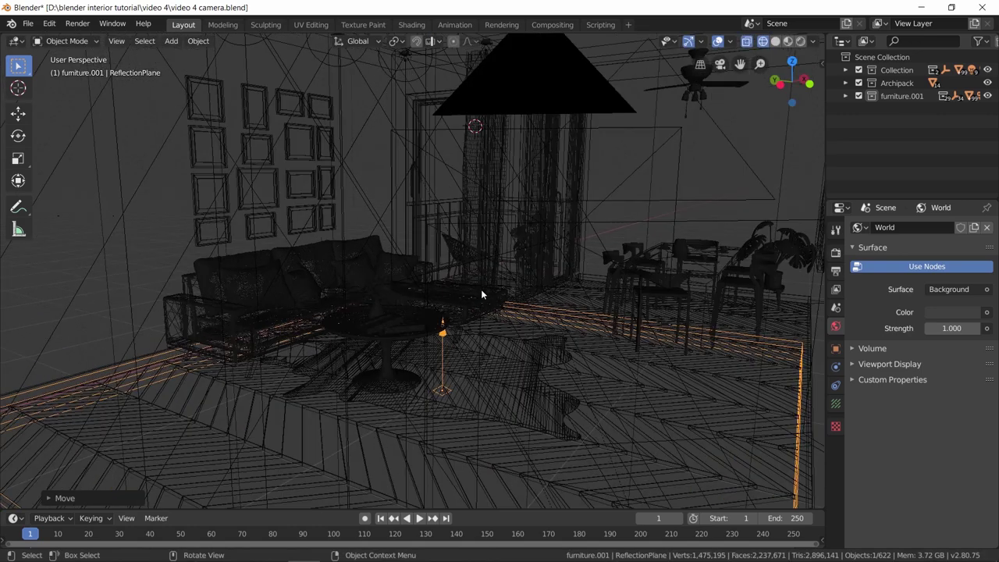
Switch the viewport from Wireframe to Solid and on to Look Dev shading, framing the rug and coffee table.
{"action": "key", "text": "z"}
{"action": "left_click", "coordinate": [569, 292]}
{"action": "scroll", "coordinate": [533, 283], "scroll_direction": "up", "scroll_amount": 3}
{"action": "scroll", "coordinate": [532, 280], "scroll_direction": "down", "scroll_amount": 1}
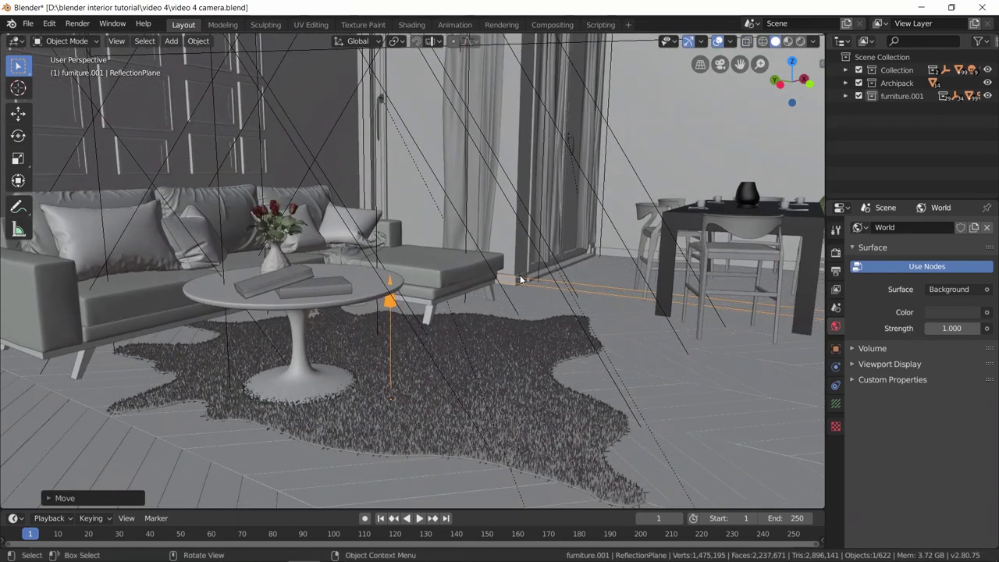
{"action": "key", "text": "z"}
{"action": "left_click", "coordinate": [516, 335]}
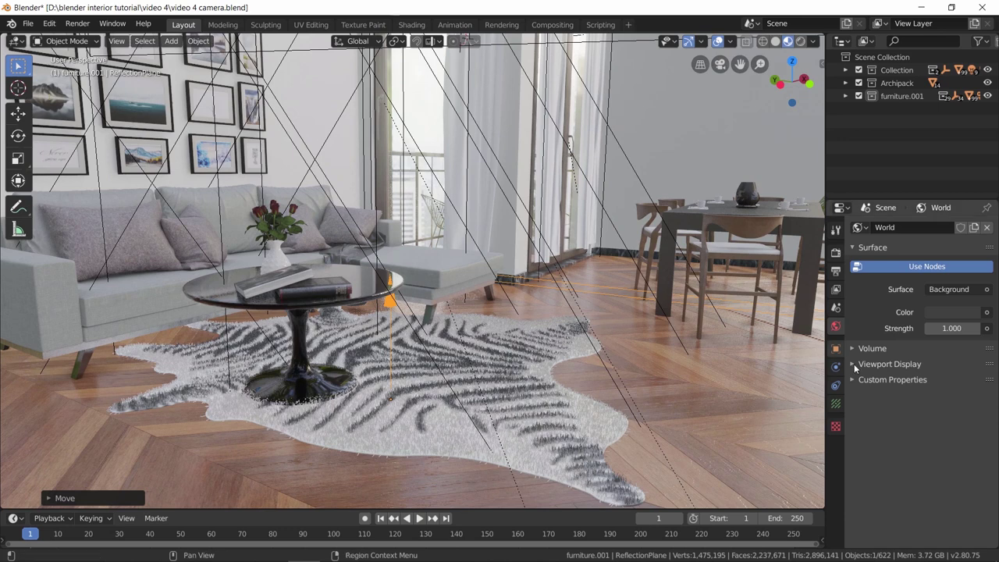
Turn on the reflection plane's preview plane and adjust the probe's height along Z at the floor.
{"action": "left_click", "coordinate": [836, 405]}
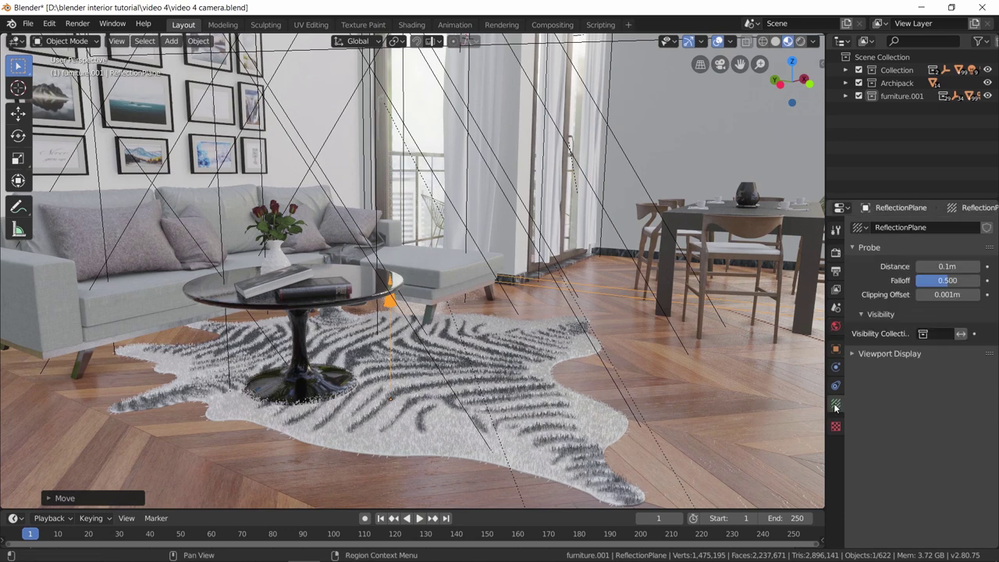
{"action": "left_click", "coordinate": [855, 354]}
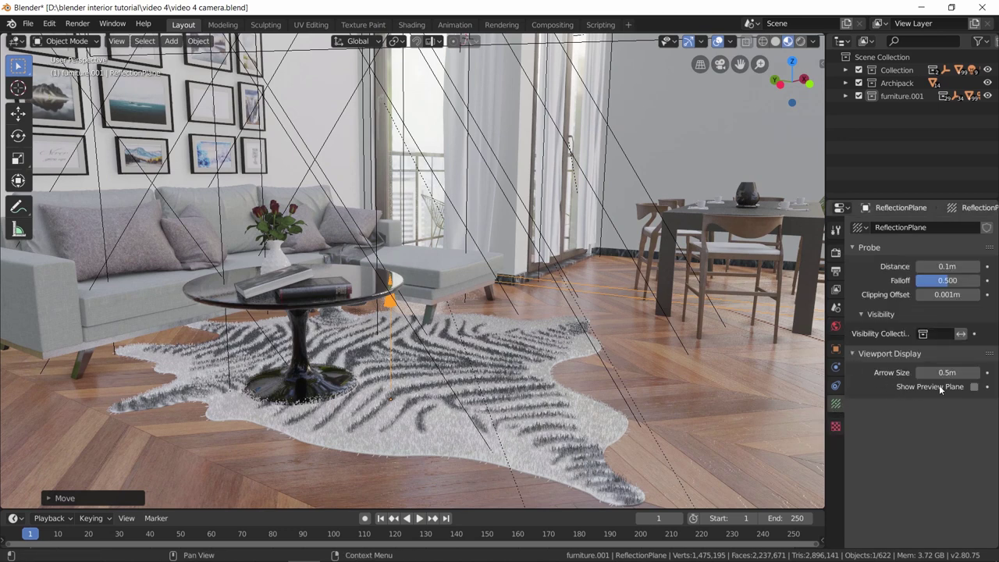
{"action": "left_click", "coordinate": [974, 387]}
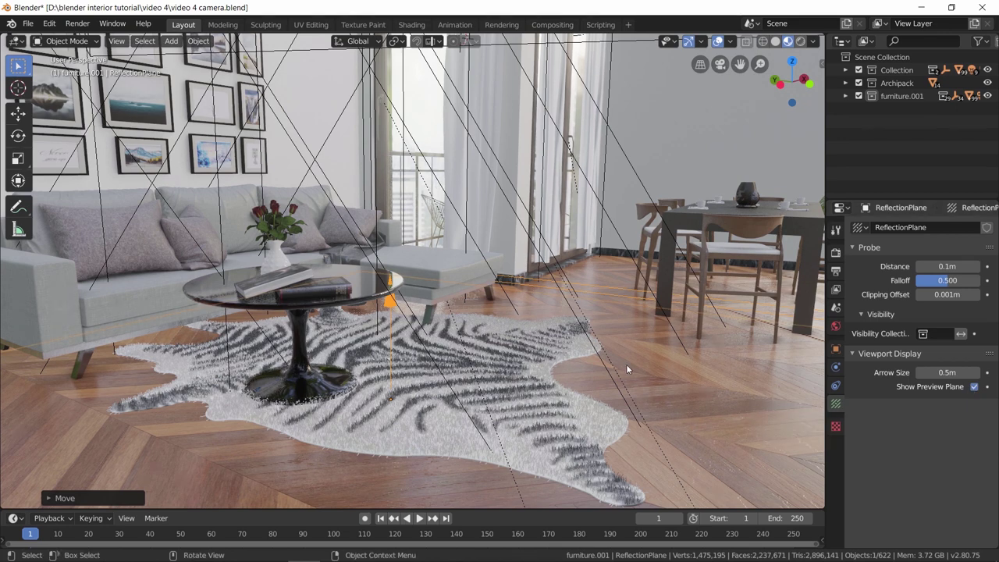
{"action": "key", "text": "g"}
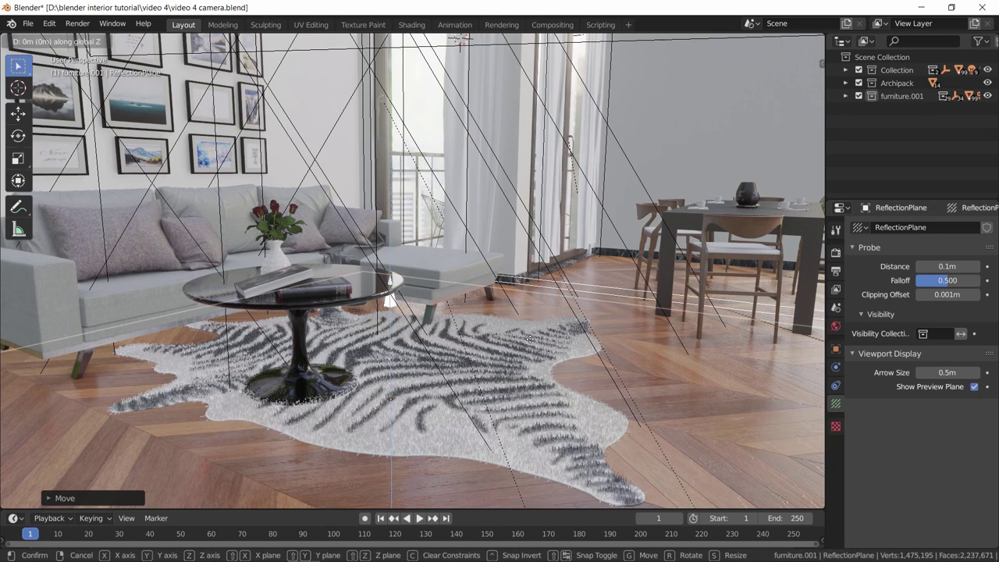
{"action": "key", "text": "z"}
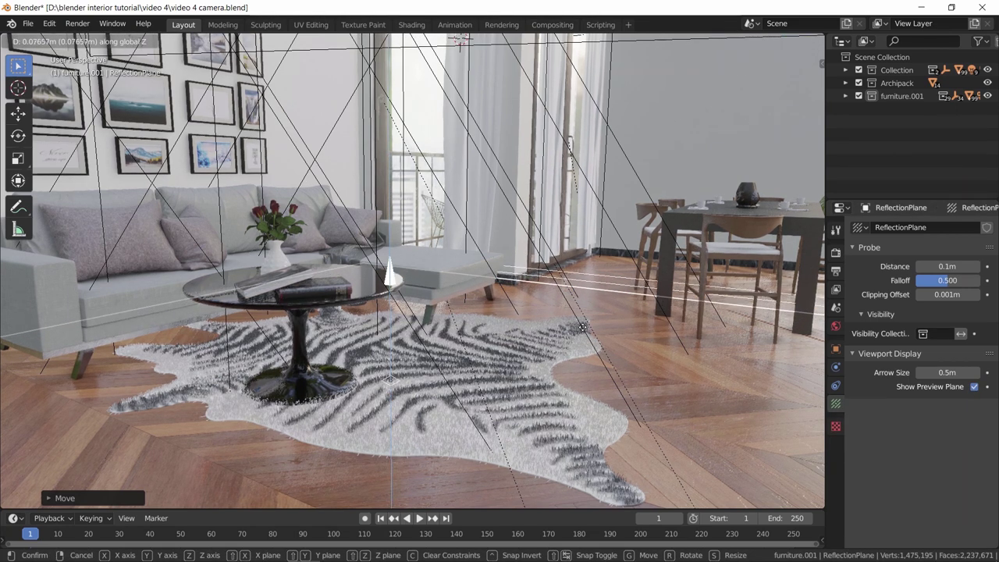
{"action": "left_click", "coordinate": [581, 323]}
Show the scene in Rendered shading and raise the reflection plane slightly along Z so it clears the floor.
{"action": "key", "text": "z"}
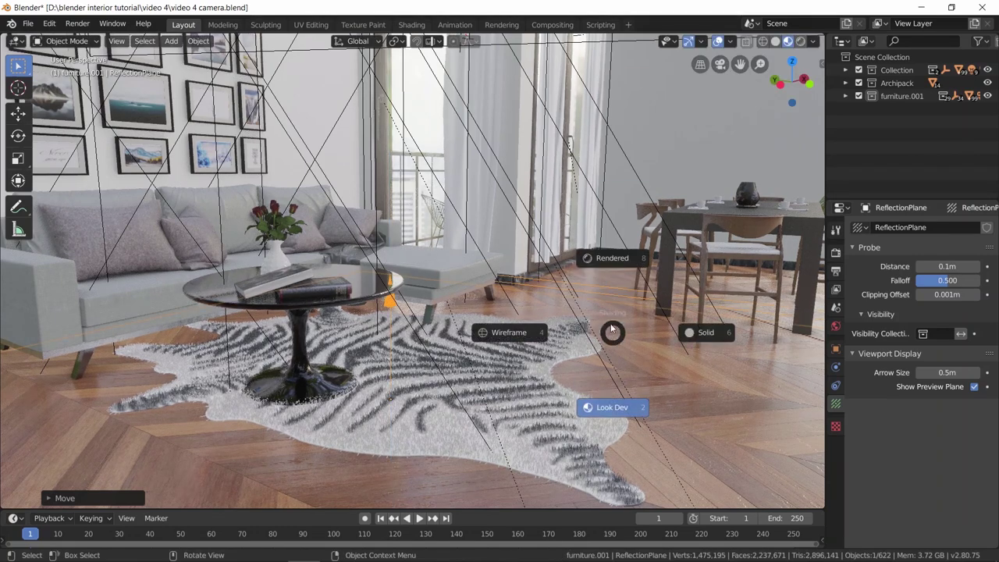
{"action": "left_click", "coordinate": [611, 262]}
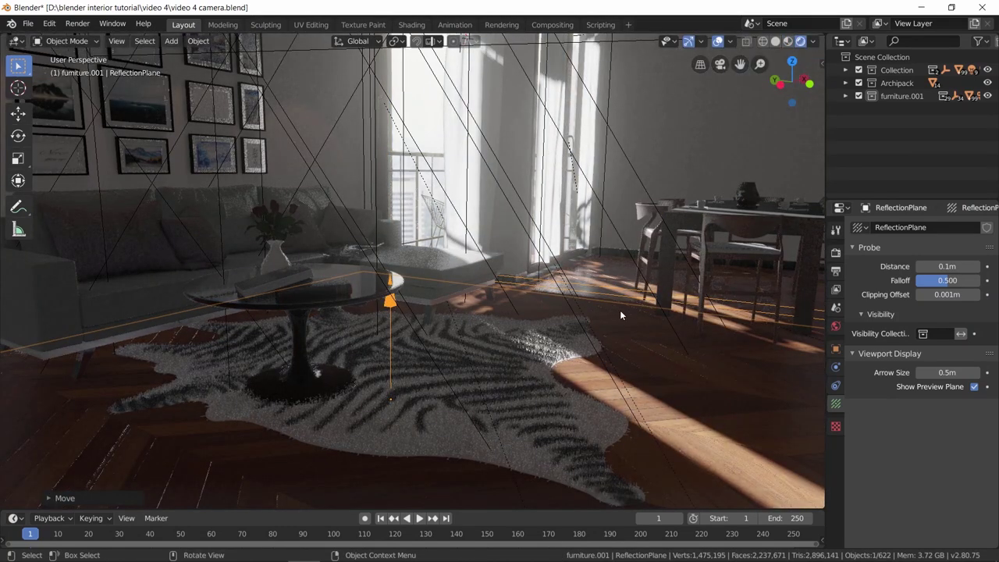
{"action": "key", "text": "g"}
{"action": "key", "text": "z"}
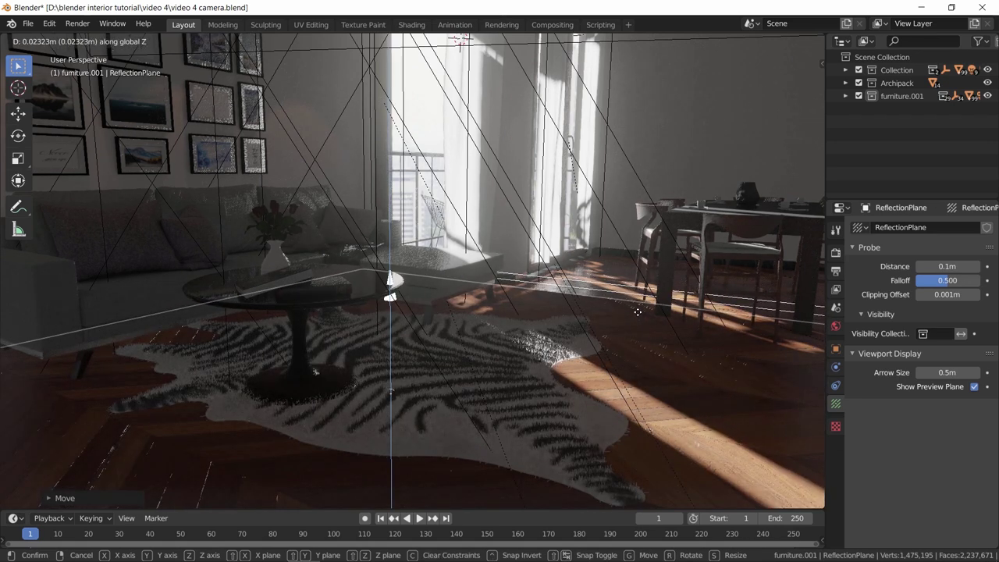
{"action": "left_click", "coordinate": [666, 311]}
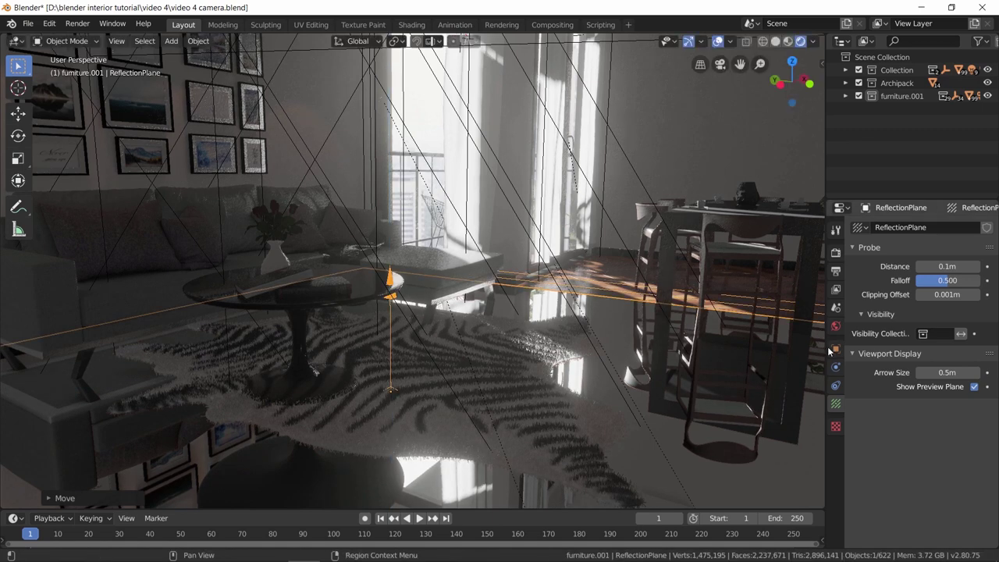
Turn off the reflection plane's preview plane and return the viewport to Look Dev shading.
{"action": "left_click", "coordinate": [975, 387]}
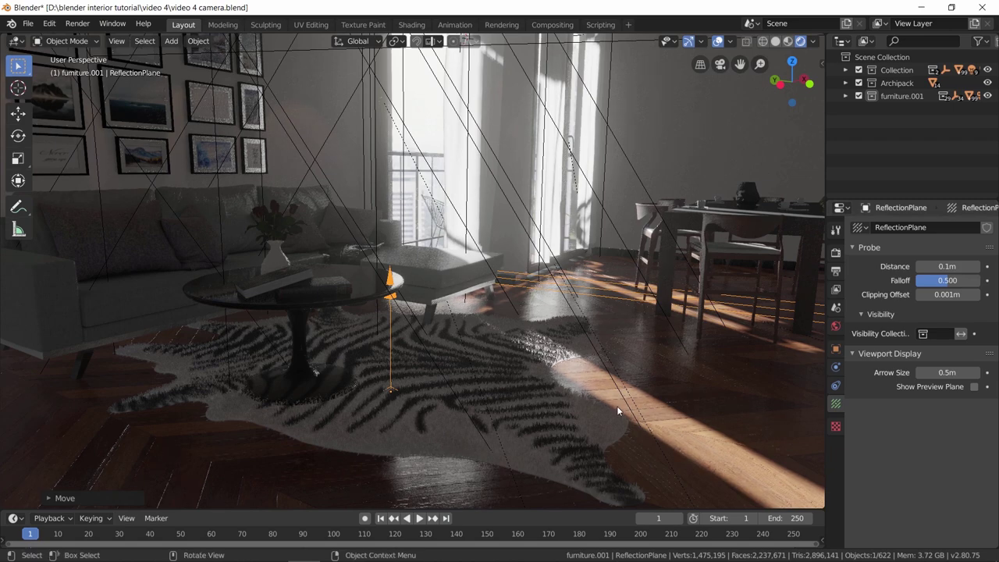
{"action": "key", "text": "z"}
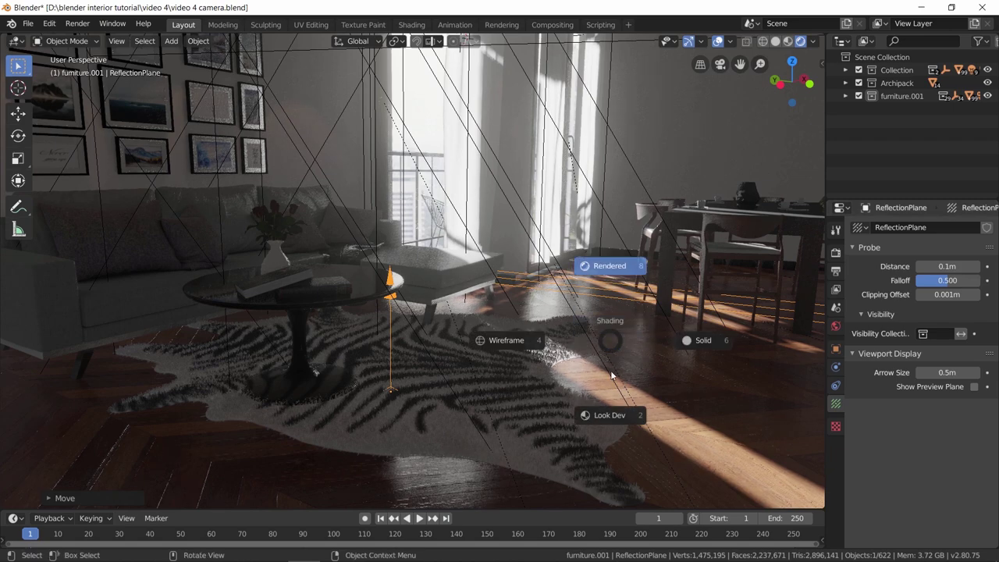
{"action": "left_click", "coordinate": [607, 411]}
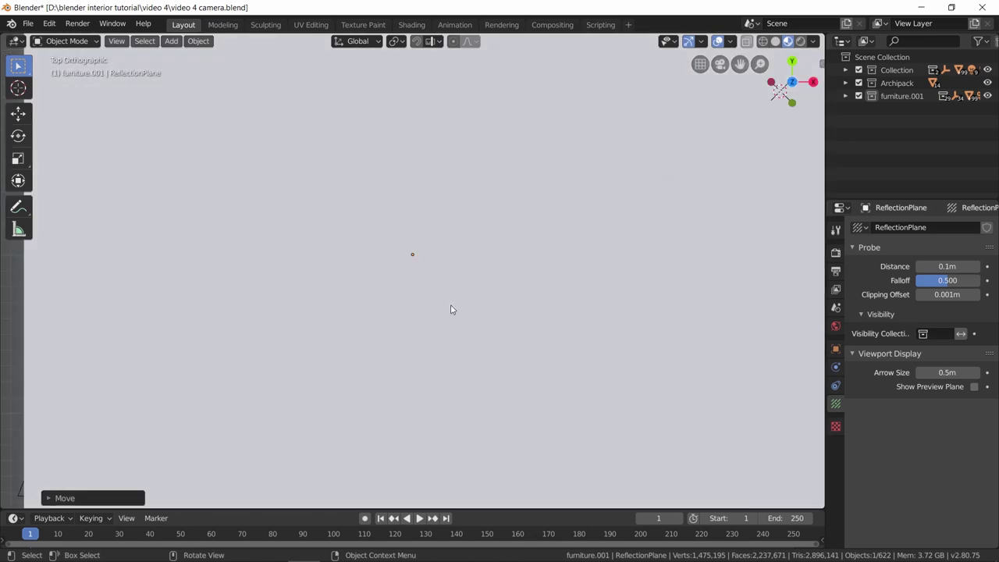
Duplicate the reflection plane in the top Wireframe view and place the copy over the dining area.
{"action": "key", "text": "z"}
{"action": "left_click", "coordinate": [414, 342]}
{"action": "key", "text": "KP_7"}
{"action": "scroll", "coordinate": [413, 339], "scroll_direction": "down", "scroll_amount": 2}
{"action": "middle_click_drag", "start_coordinate": [518, 343], "coordinate": [397, 351], "text": "shift"}
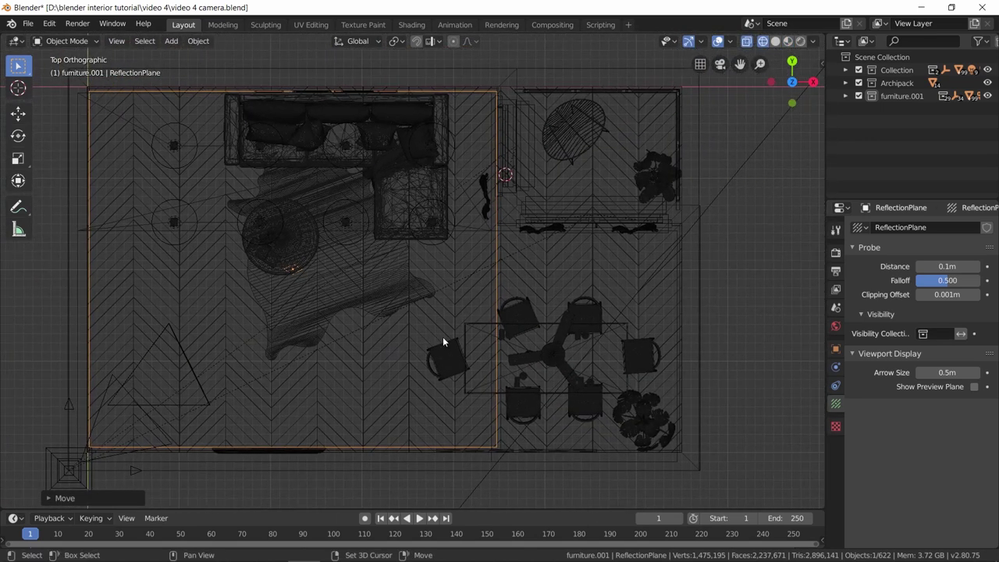
{"action": "key", "text": "shift+d"}
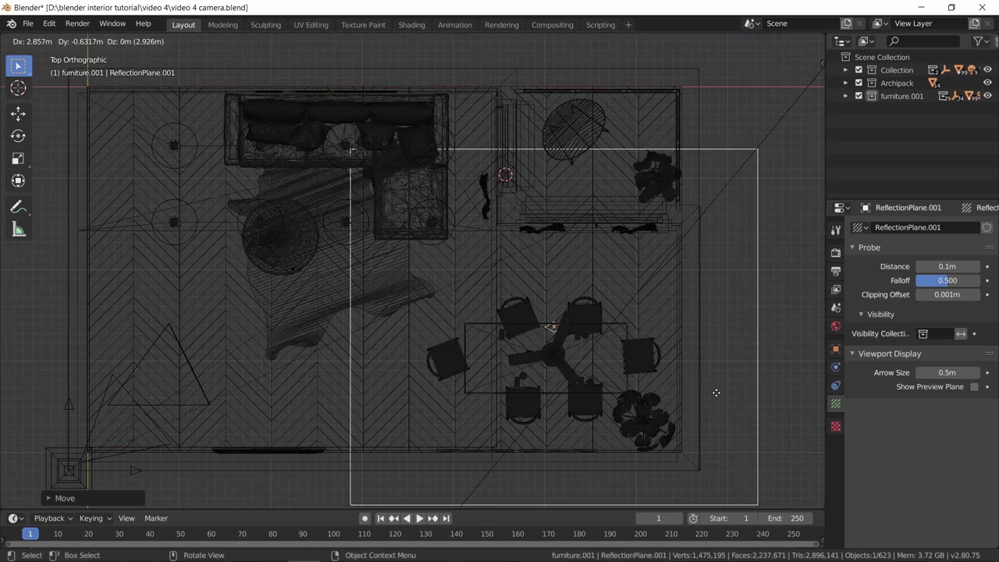
{"action": "left_click", "coordinate": [742, 383]}
Scale the copied reflection plane to about 0.44 and move it horizontally to align with the dining area's window and side walls.
{"action": "key", "text": "s"}
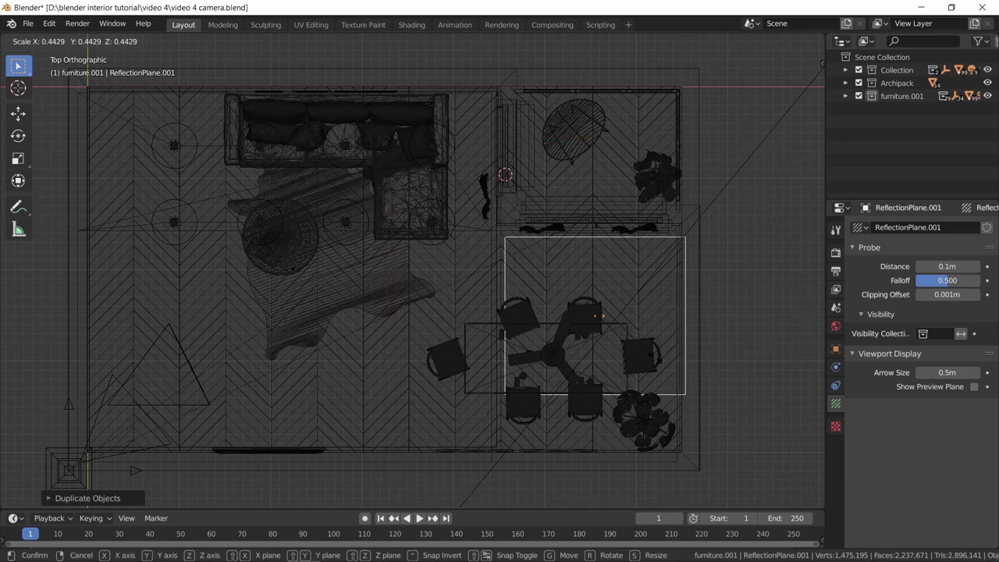
{"action": "left_click", "coordinate": [601, 315]}
{"action": "scroll", "coordinate": [667, 348], "scroll_direction": "up", "scroll_amount": 2}
{"action": "middle_click_drag", "start_coordinate": [667, 349], "coordinate": [601, 330], "text": "shift"}
{"action": "key", "text": "g"}
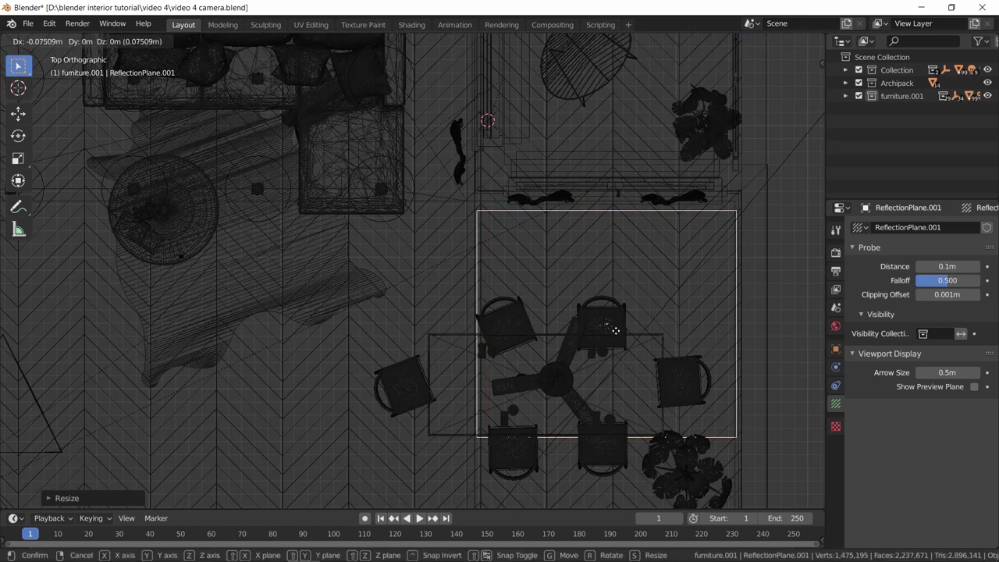
{"action": "key", "text": "shift+z"}
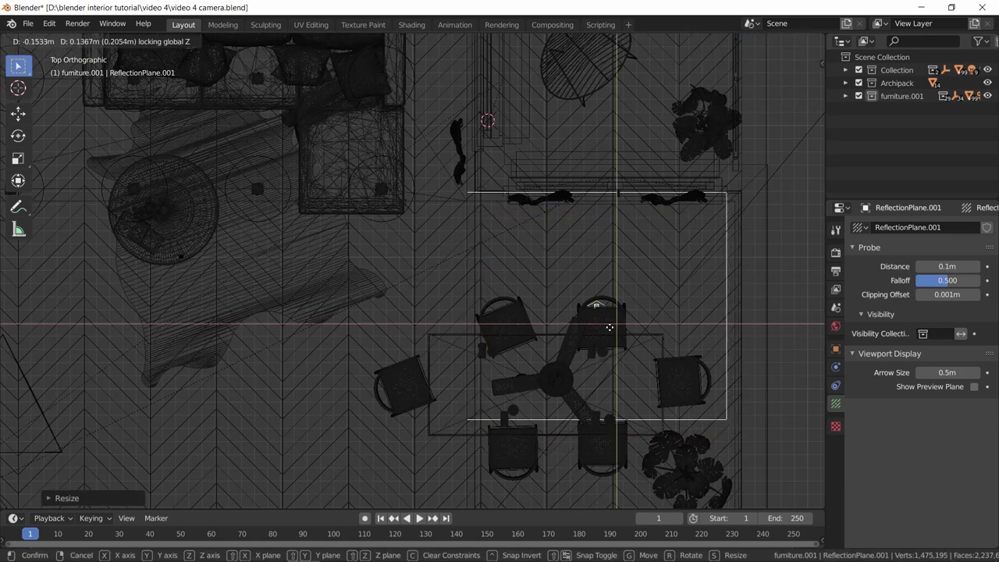
{"action": "left_click", "coordinate": [619, 333]}
{"action": "scroll", "coordinate": [612, 249], "scroll_direction": "down", "scroll_amount": 2}
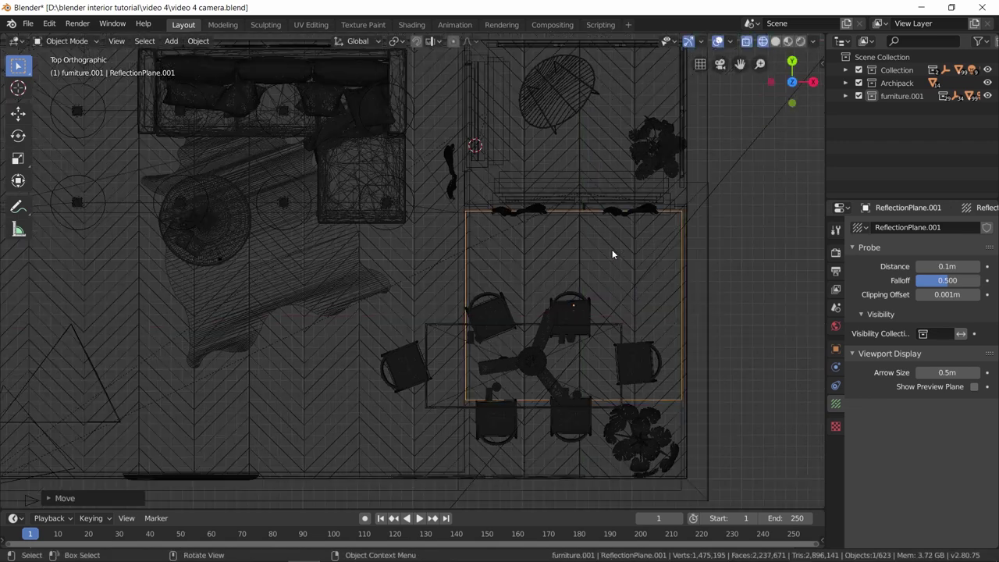
Stretch the dining area's reflection plane along Y and shift it along Y to span from the window wall to the opposite wall.
{"action": "middle_click_drag", "start_coordinate": [639, 303], "coordinate": [603, 247], "text": "shift"}
{"action": "scroll", "coordinate": [603, 247], "scroll_direction": "up", "scroll_amount": 1}
{"action": "key", "text": "s"}
{"action": "key", "text": "y"}
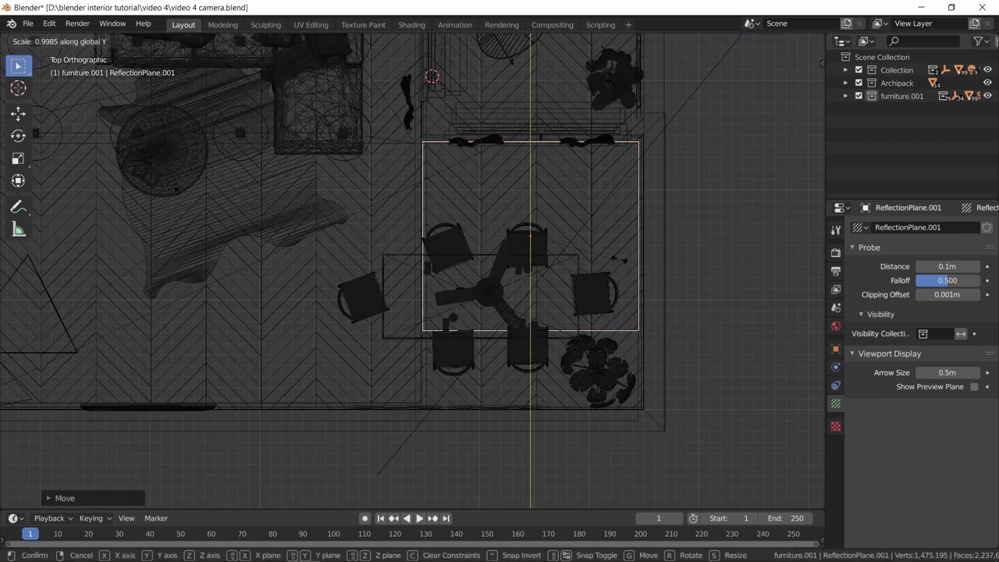
{"action": "left_click", "coordinate": [600, 310]}
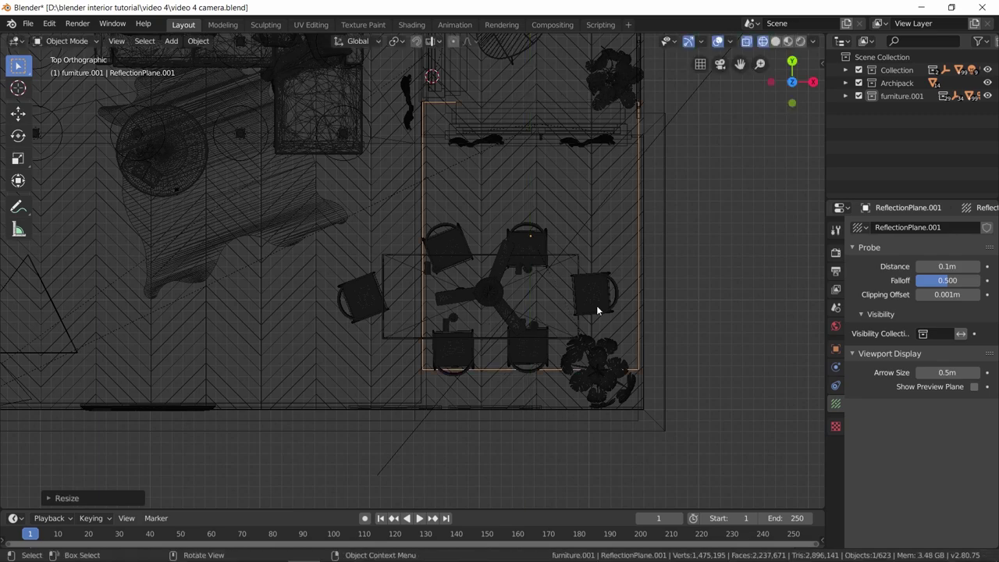
{"action": "key", "text": "g"}
{"action": "key", "text": "y"}
{"action": "left_click", "coordinate": [581, 322]}
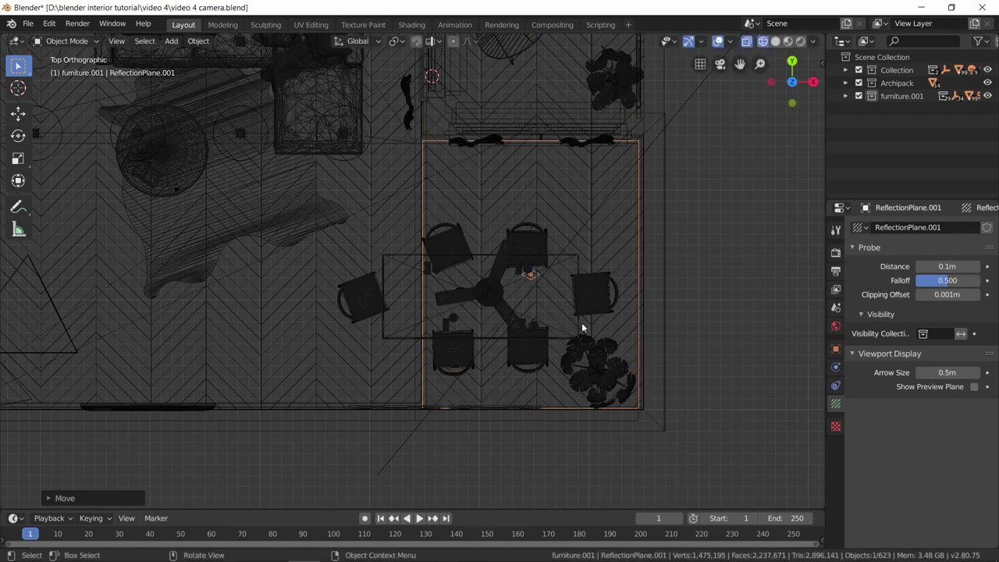
Examine the floor reflections around the dining table and rug in Rendered and Look Dev shading.
{"action": "mouse_move", "coordinate": [450, 366]}
{"action": "middle_mouse_down"}
{"action": "mouse_move", "coordinate": [557, 295]}
{"action": "mouse_move", "coordinate": [543, 266]}
{"action": "mouse_move", "coordinate": [435, 299]}
{"action": "middle_mouse_up"}
{"action": "key", "text": "z"}
{"action": "left_click", "coordinate": [446, 363]}
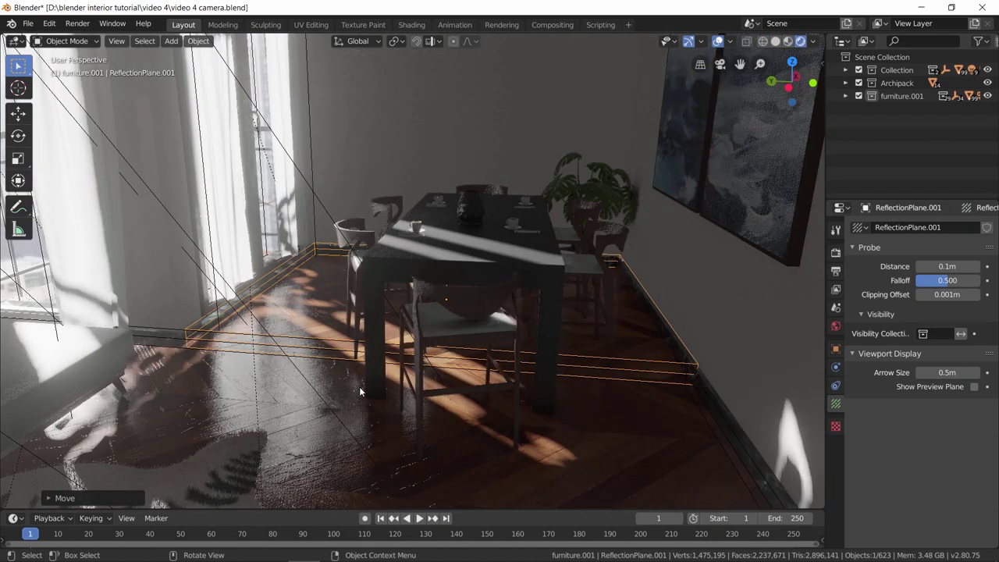
{"action": "middle_click_drag", "start_coordinate": [417, 359], "coordinate": [430, 355]}
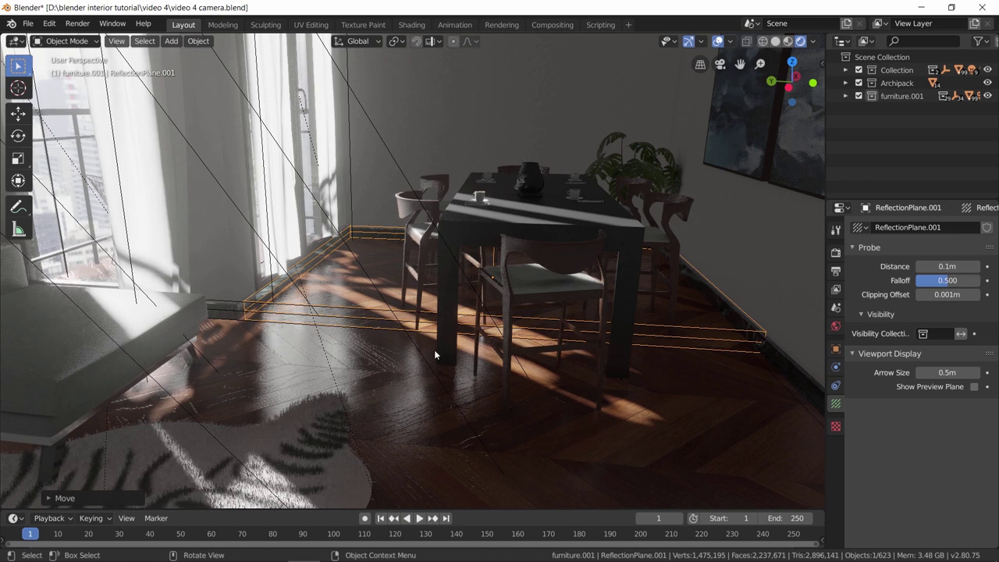
{"action": "mouse_move", "coordinate": [335, 280]}
{"action": "middle_mouse_down"}
{"action": "mouse_move", "coordinate": [327, 261]}
{"action": "mouse_move", "coordinate": [327, 288]}
{"action": "middle_mouse_up"}
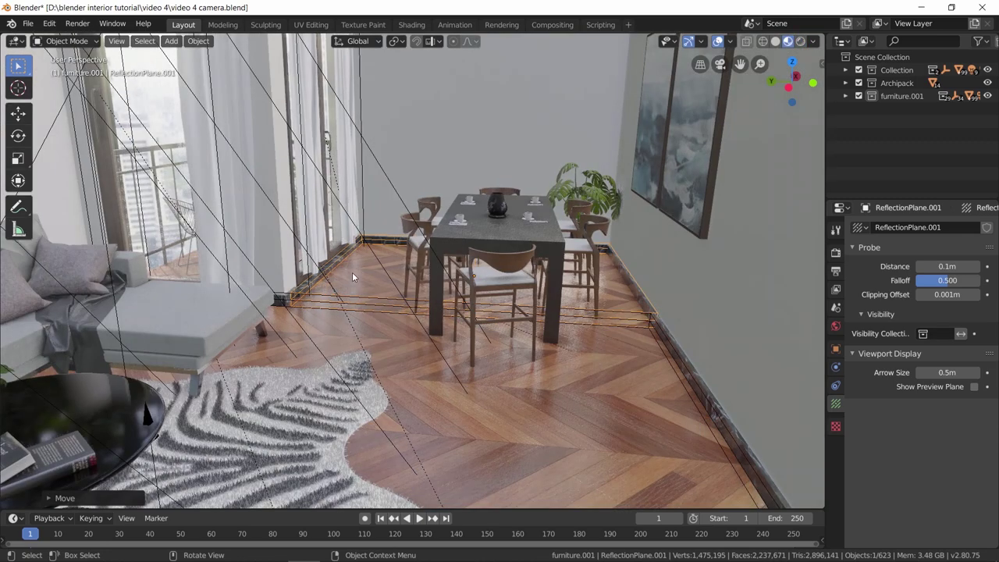
{"action": "scroll", "coordinate": [353, 272], "scroll_direction": "down", "scroll_amount": 2}
{"action": "scroll", "coordinate": [355, 306], "scroll_direction": "up", "scroll_amount": 1}
{"action": "middle_click_drag", "start_coordinate": [323, 406], "coordinate": [341, 377]}
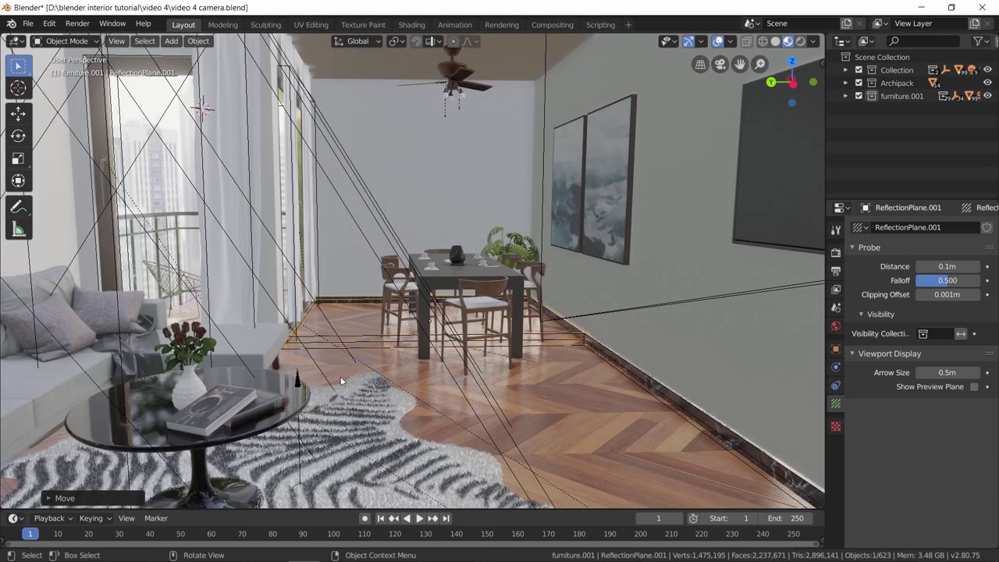
Add an Irradiance Volume light probe to the scene.
{"action": "left_click", "coordinate": [170, 42]}
{"action": "mouse_move", "coordinate": [232, 218]}
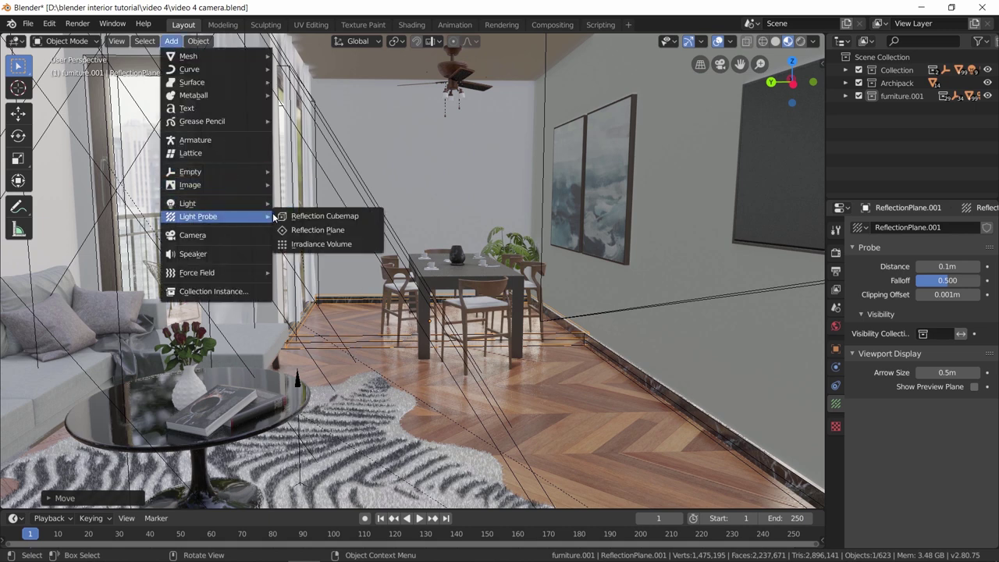
{"action": "left_click", "coordinate": [320, 244]}
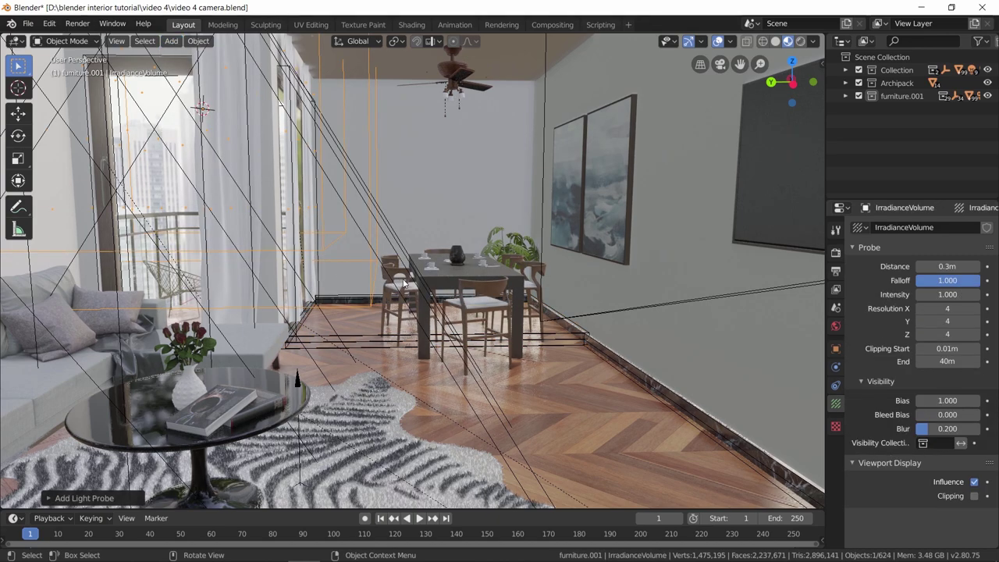
Move the irradiance volume horizontally in the top Wireframe view, about -1.44 m in X and -1.04 m in Y, over the living area.
{"action": "middle_click_drag", "start_coordinate": [329, 259], "coordinate": [398, 320]}
{"action": "scroll", "coordinate": [398, 320], "scroll_direction": "down", "scroll_amount": 4}
{"action": "key", "text": "g"}
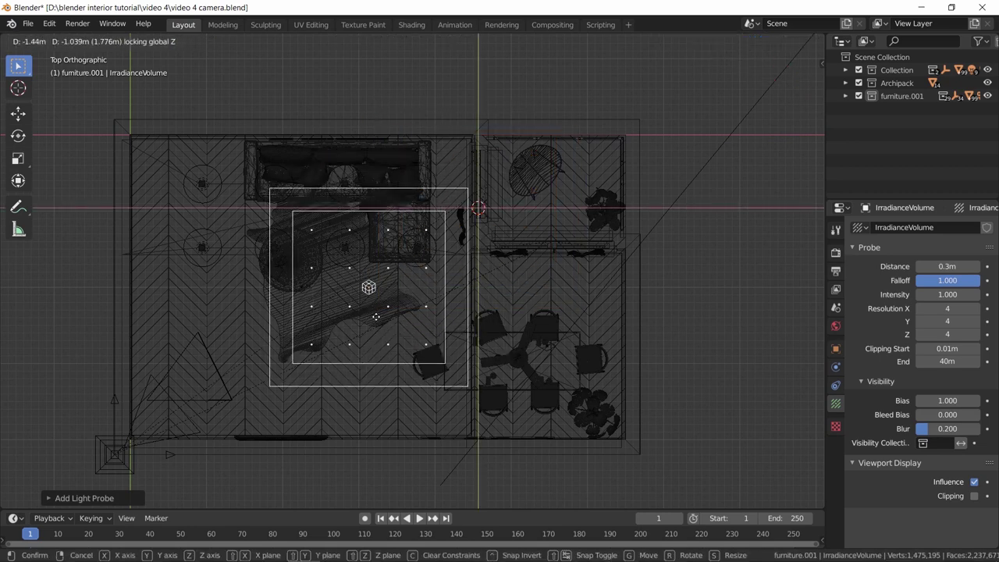
{"action": "left_click", "coordinate": [377, 322]}
Scale the irradiance volume up by about 1.98 and again by about 1.03, and shift it slightly along Y to cover the room's depth.
{"action": "key", "text": "s"}
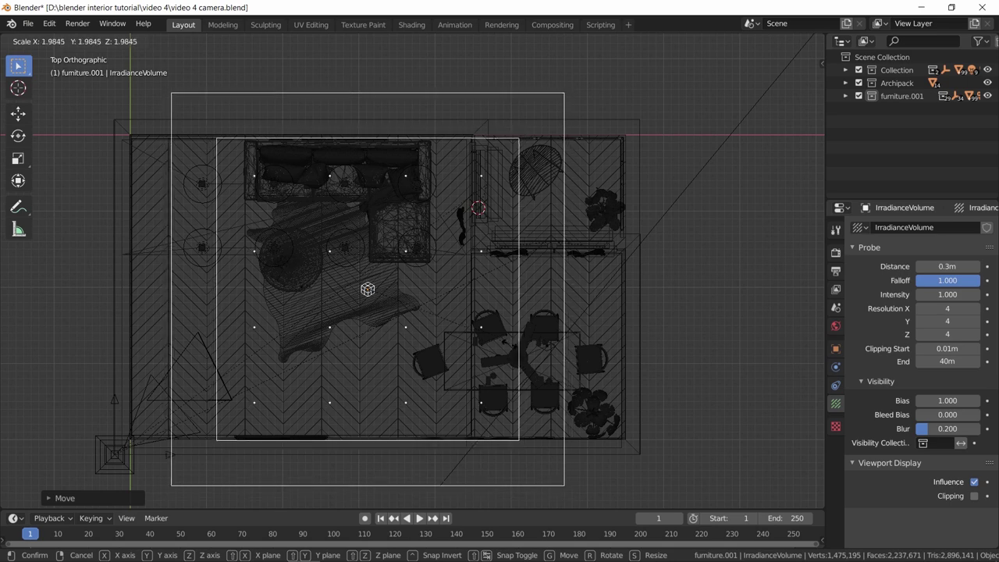
{"action": "left_click", "coordinate": [515, 348]}
{"action": "key", "text": "s"}
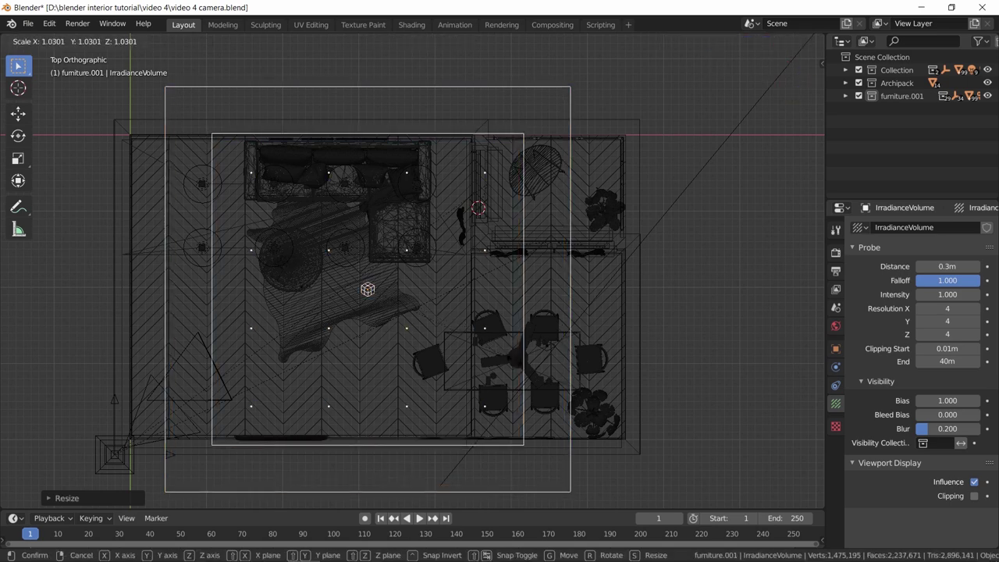
{"action": "left_click", "coordinate": [515, 361]}
{"action": "key", "text": "g"}
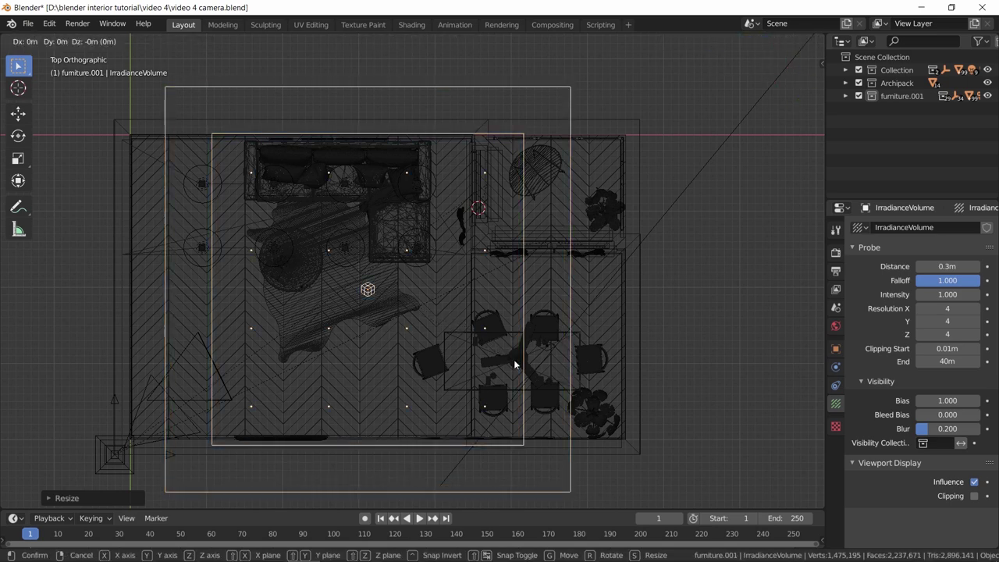
{"action": "key", "text": "y"}
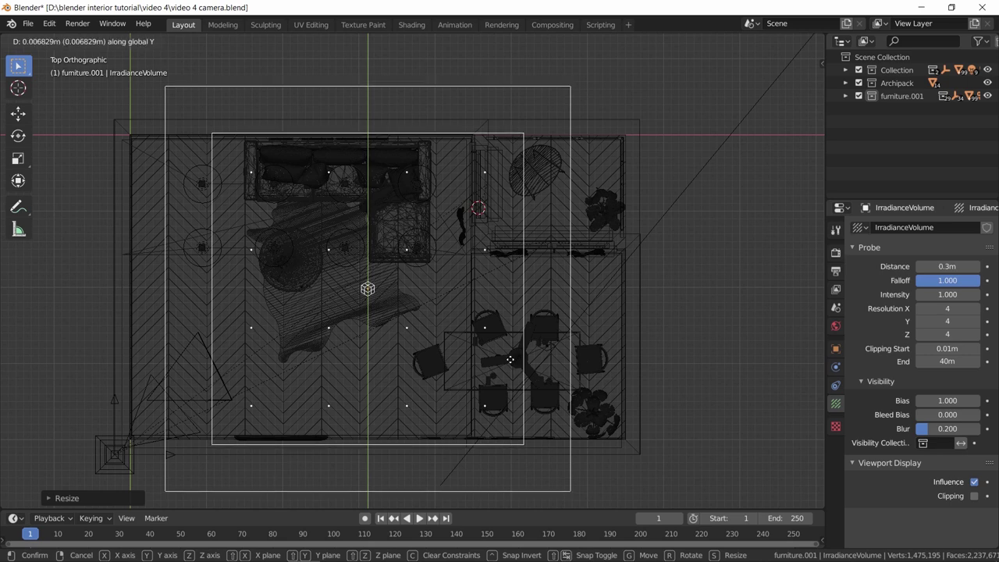
{"action": "left_click", "coordinate": [512, 360]}
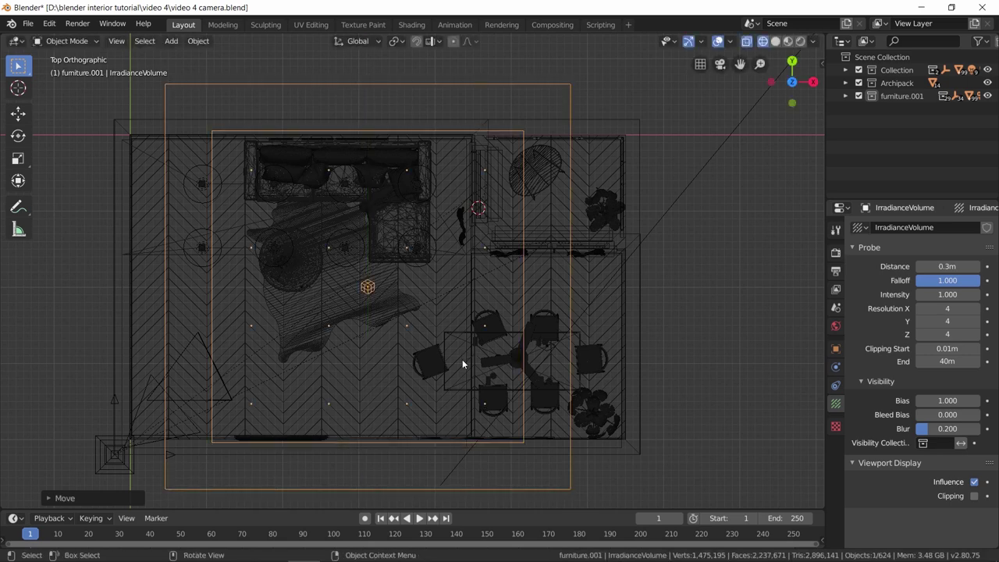
Stretch the irradiance volume along X and shift it along the same axis so it spans the full length of the room.
{"action": "scroll", "coordinate": [464, 363], "scroll_direction": "down", "scroll_amount": 1}
{"action": "key", "text": "s"}
{"action": "key", "text": "x"}
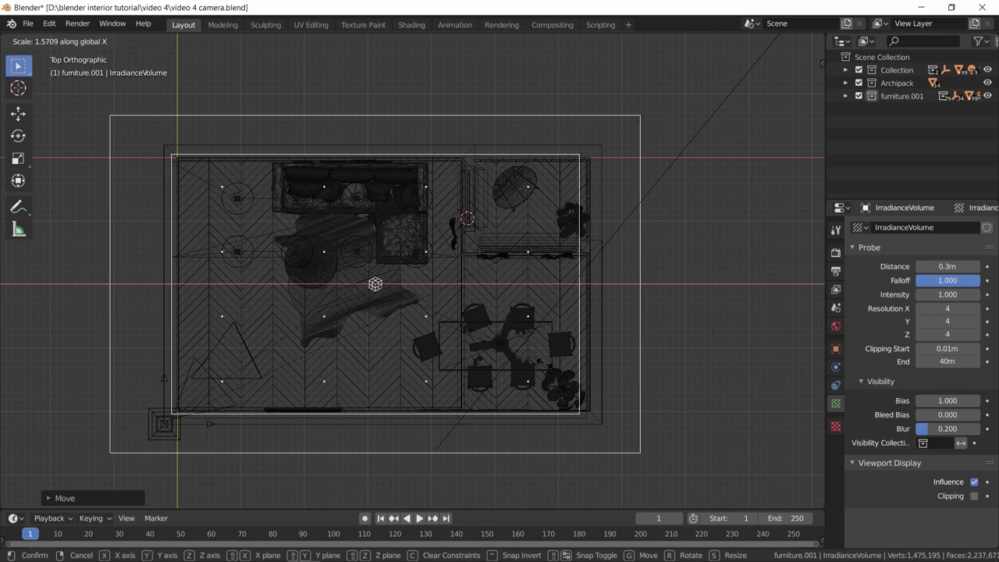
{"action": "left_click", "coordinate": [553, 368]}
{"action": "key", "text": "g"}
{"action": "key", "text": "x"}
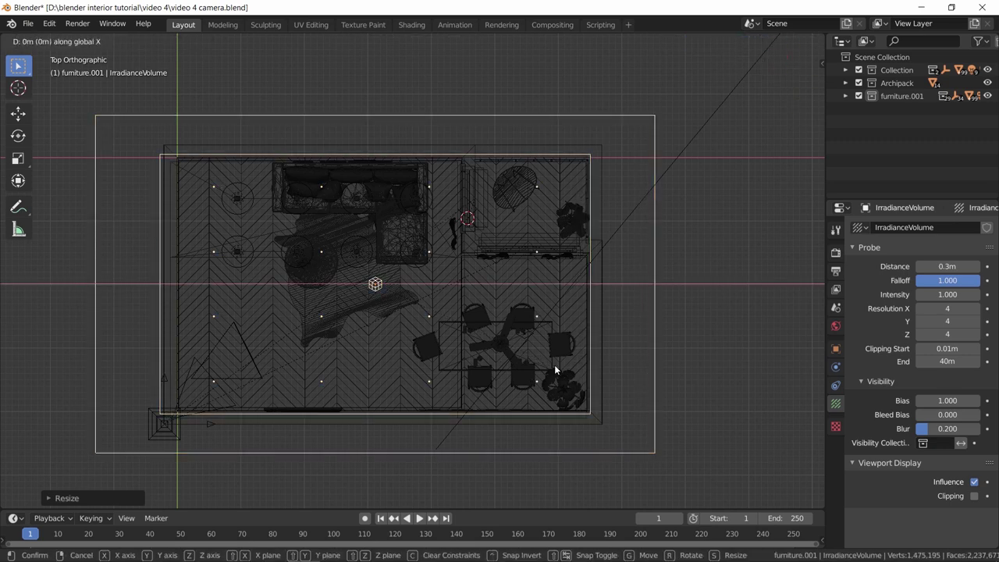
{"action": "left_click", "coordinate": [562, 366]}
{"action": "key", "text": "s"}
{"action": "key", "text": "x"}
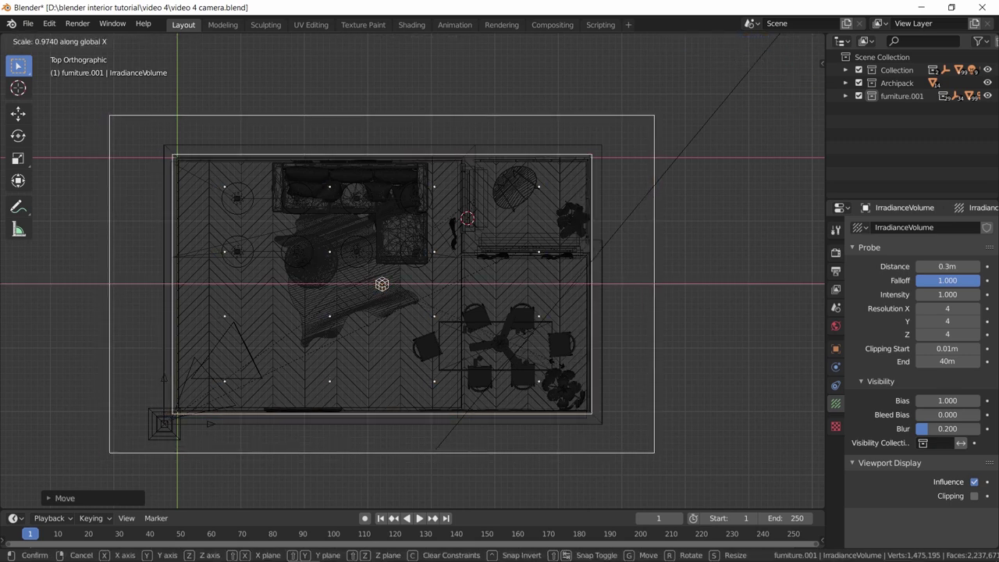
{"action": "left_click", "coordinate": [464, 389]}
Check the irradiance volume in perspective, and show the room through the scene camera in Look Dev shading.
{"action": "middle_click_drag", "start_coordinate": [464, 389], "coordinate": [528, 293]}
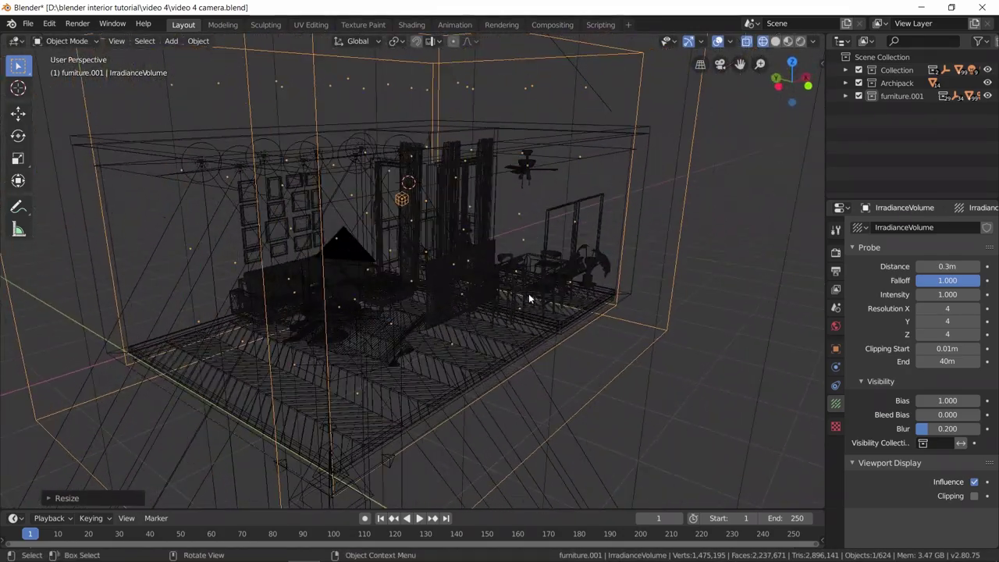
{"action": "key", "text": "KP_0"}
{"action": "key", "text": "z"}
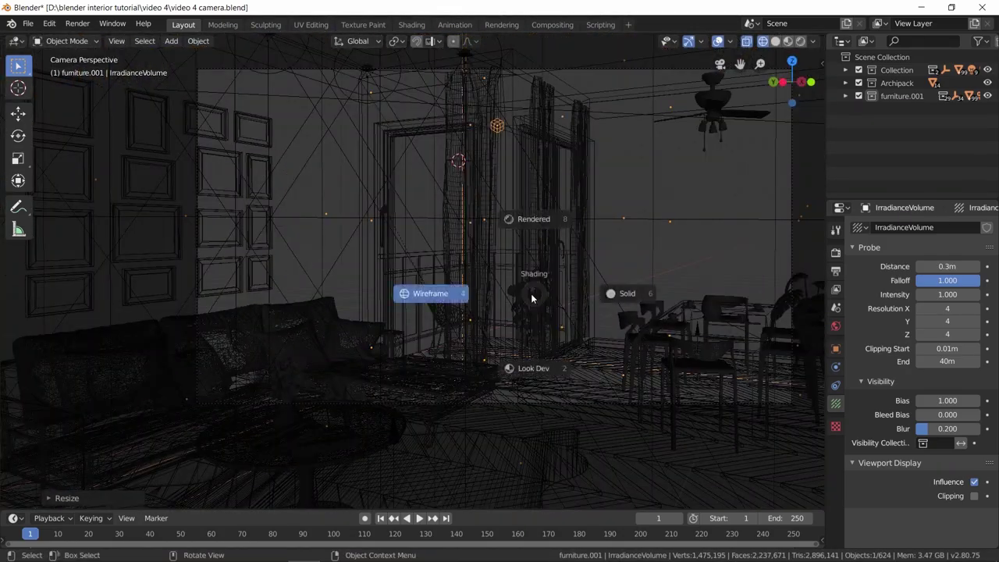
{"action": "left_click", "coordinate": [535, 369]}
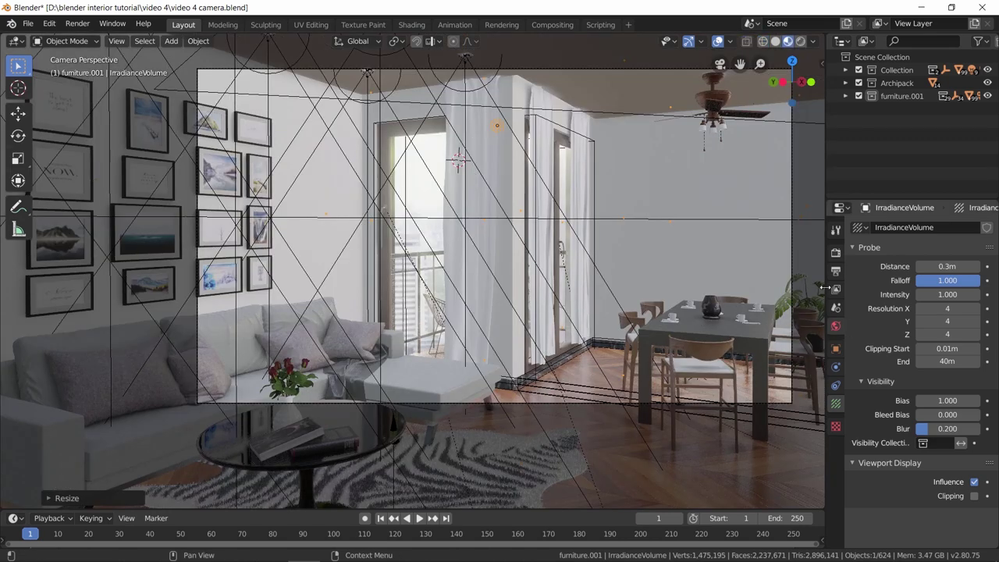
Open the scene's Indirect Lighting render settings with the bake options and make the timeline area taller.
{"action": "left_click", "coordinate": [836, 253]}
{"action": "scroll", "coordinate": [881, 427], "scroll_direction": "down", "scroll_amount": 4}
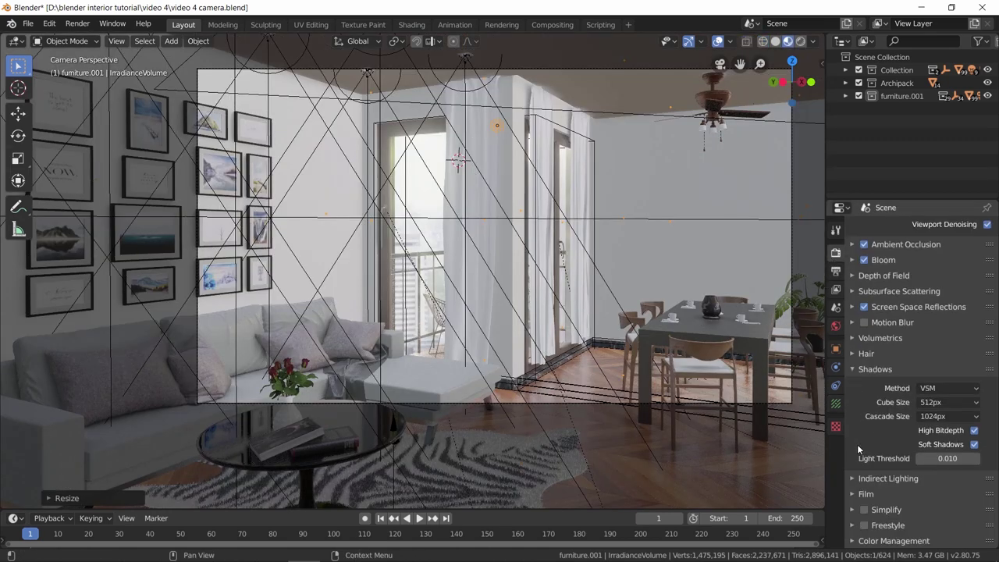
{"action": "left_click", "coordinate": [864, 480]}
{"action": "scroll", "coordinate": [865, 468], "scroll_direction": "down", "scroll_amount": 3}
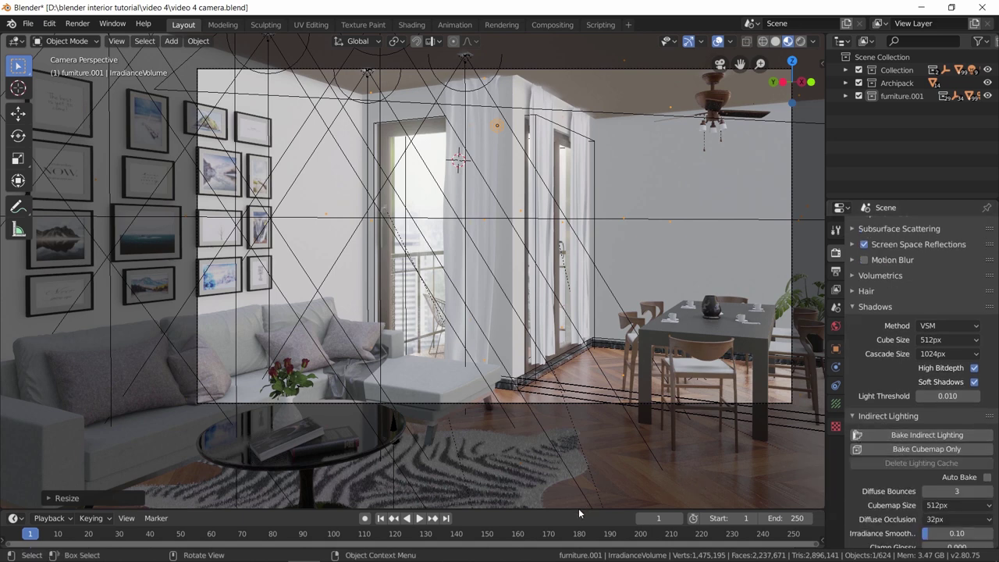
{"action": "left_click_drag", "start_coordinate": [578, 511], "coordinate": [578, 462]}
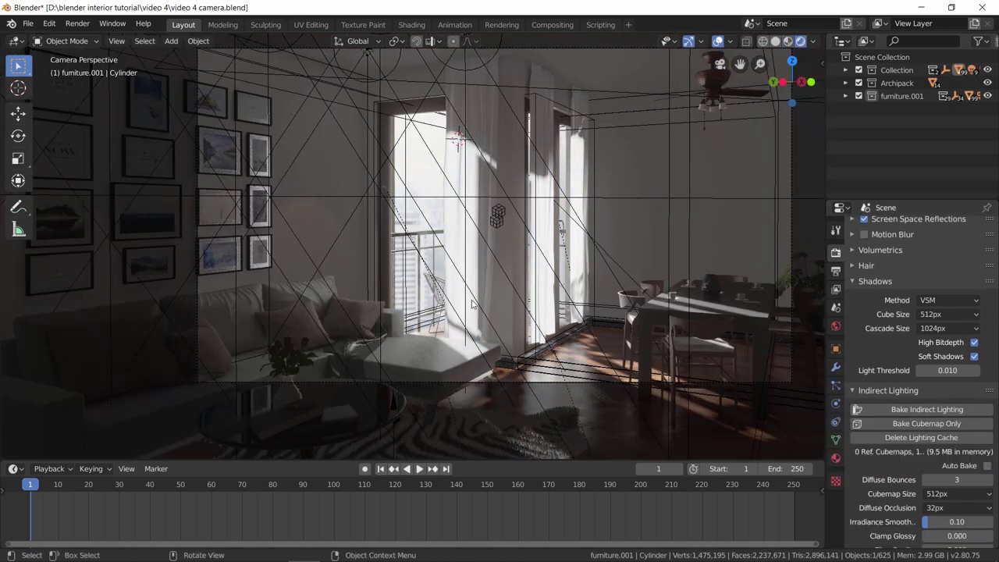
Set the emission strength of the city background cylinder's material to 6, working in Look Dev shading.
{"action": "middle_click_drag", "start_coordinate": [473, 304], "coordinate": [568, 345]}
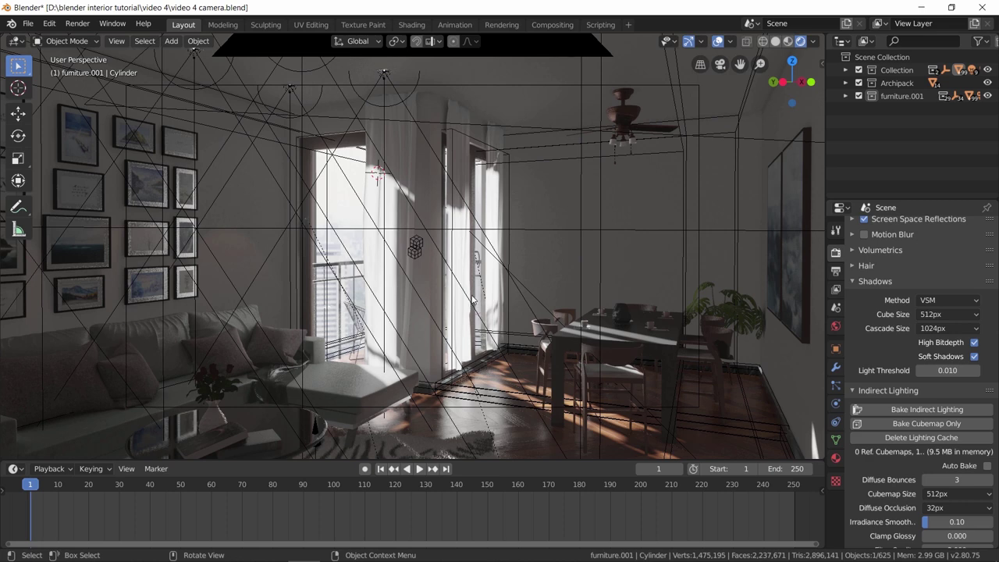
{"action": "key", "text": "z"}
{"action": "left_click", "coordinate": [472, 352]}
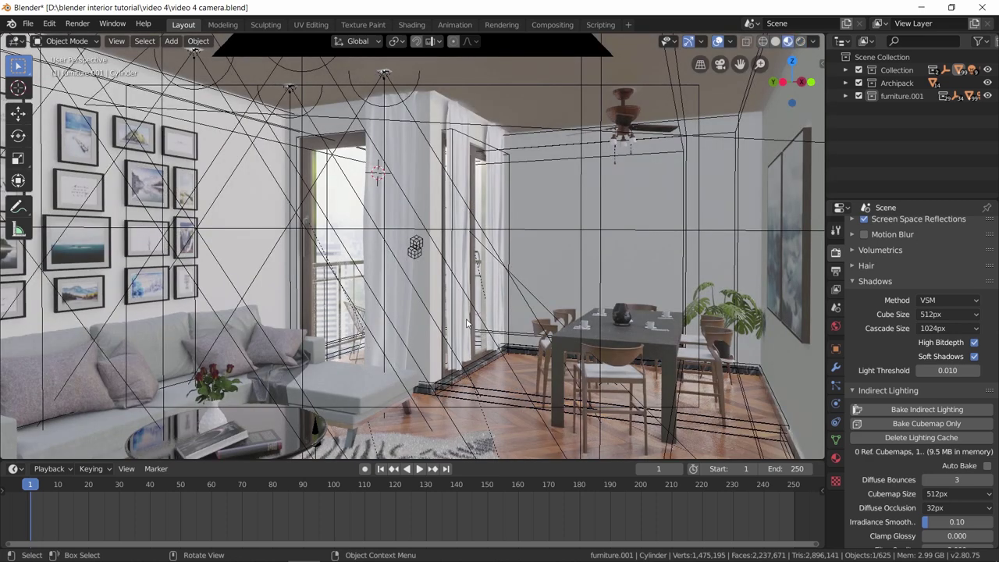
{"action": "scroll", "coordinate": [467, 324], "scroll_direction": "down", "scroll_amount": 5}
{"action": "left_click", "coordinate": [286, 64]}
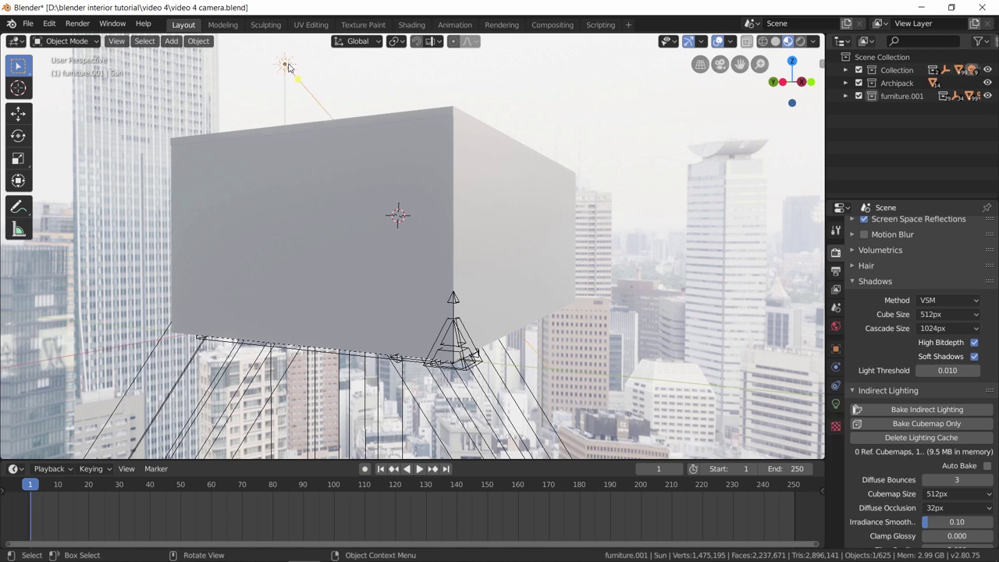
{"action": "key", "text": "ctrl+z"}
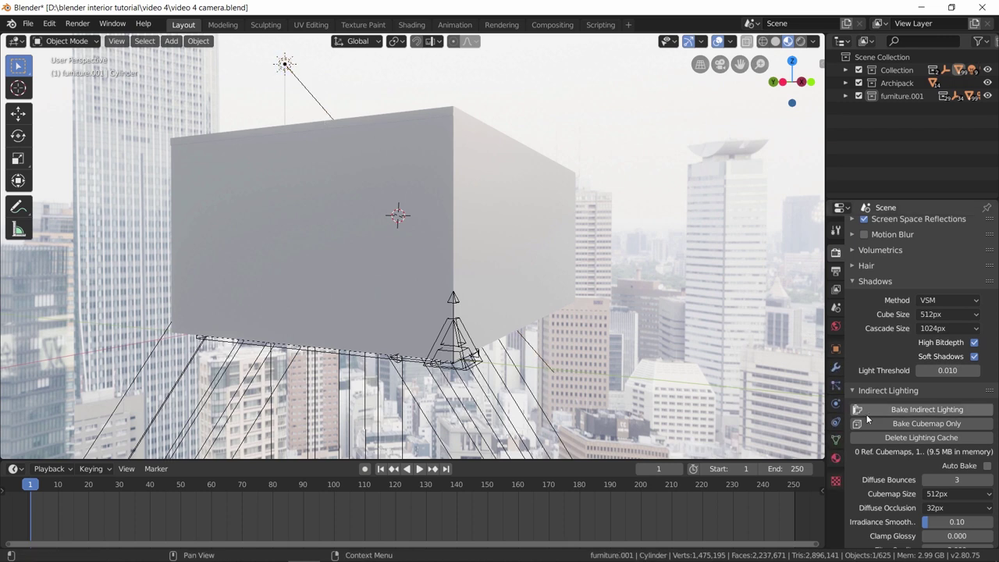
{"action": "left_click", "coordinate": [837, 459]}
{"action": "left_click", "coordinate": [950, 319]}
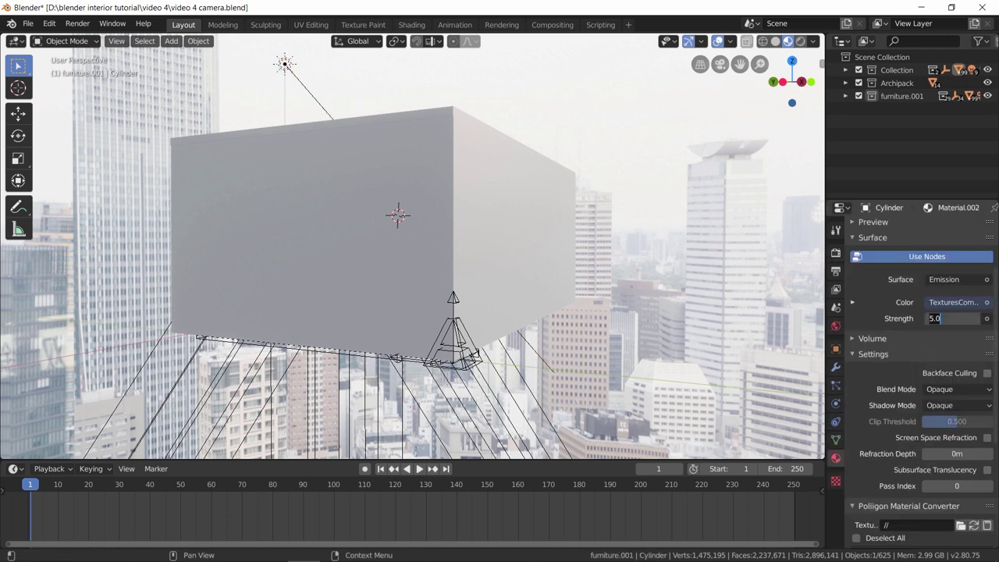
{"action": "key", "text": "Return"}
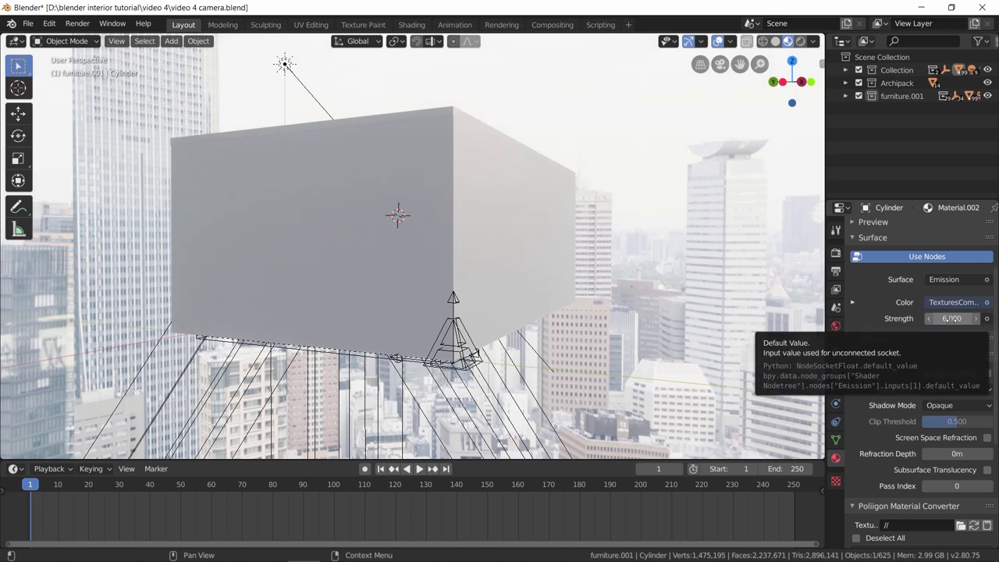
Set the sun light's strength to 40 and show the interior in Rendered shading.
{"action": "left_click", "coordinate": [285, 63]}
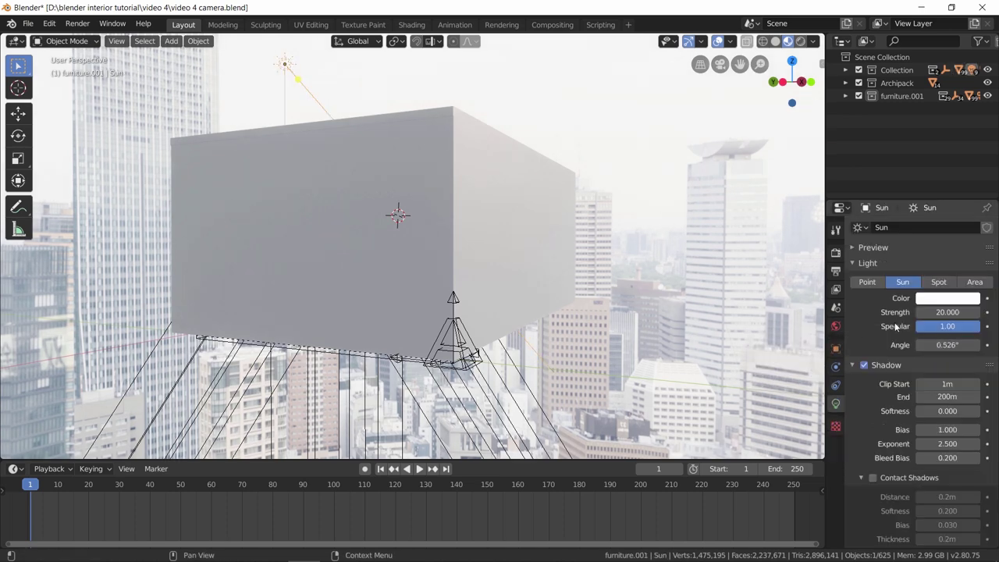
{"action": "left_click", "coordinate": [947, 312]}
{"action": "type", "text": "40"}
{"action": "key", "text": "Return"}
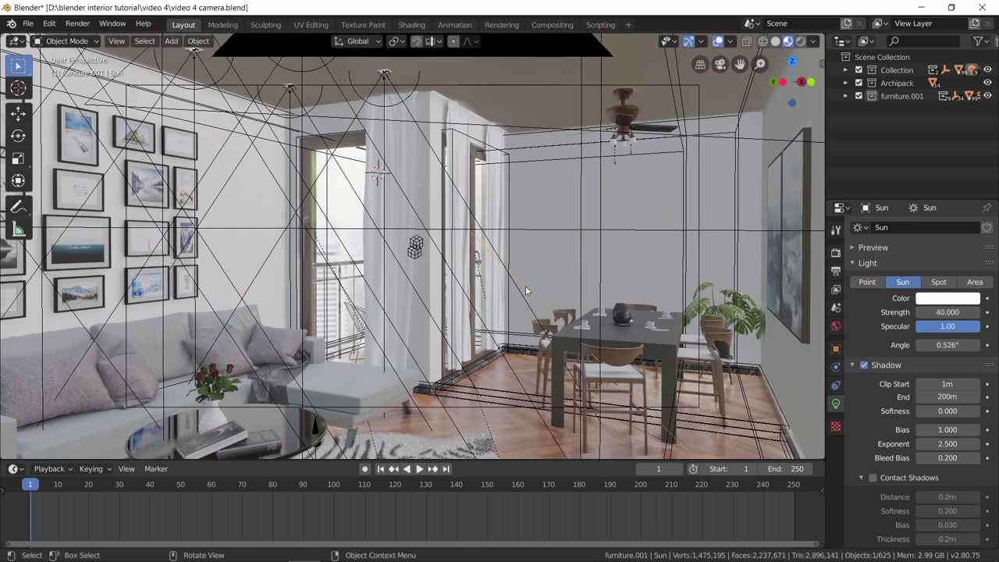
{"action": "key", "text": "z"}
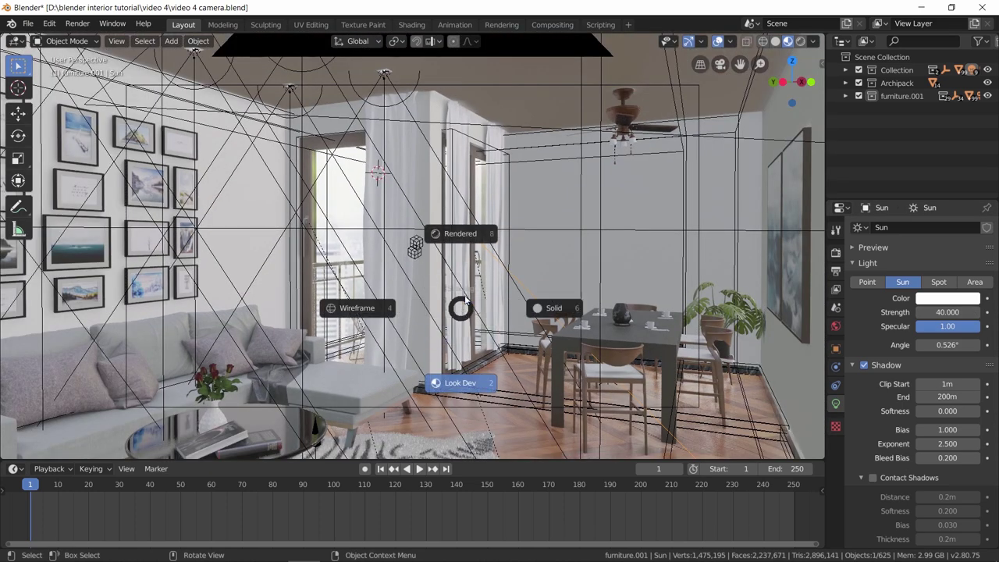
{"action": "left_click", "coordinate": [466, 250]}
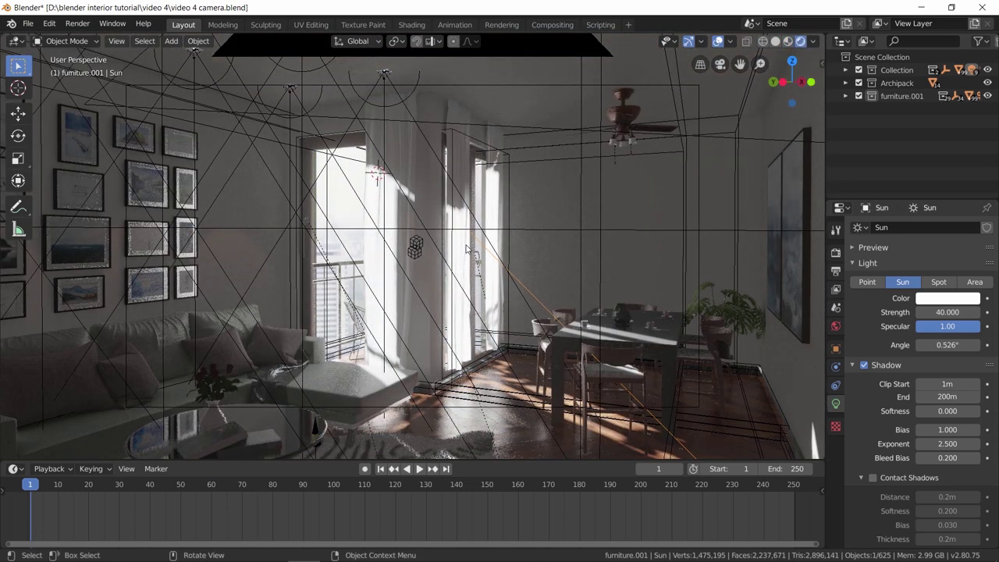
Set the Eevee bloom threshold to 2 and the bloom intensity to 0.05.
{"action": "left_click", "coordinate": [836, 253]}
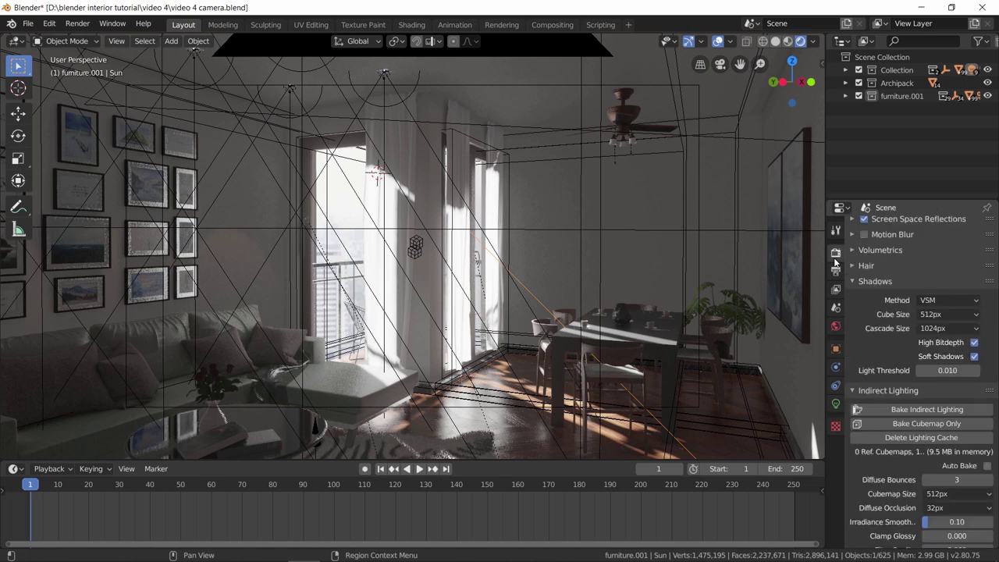
{"action": "scroll", "coordinate": [863, 328], "scroll_direction": "up", "scroll_amount": 8}
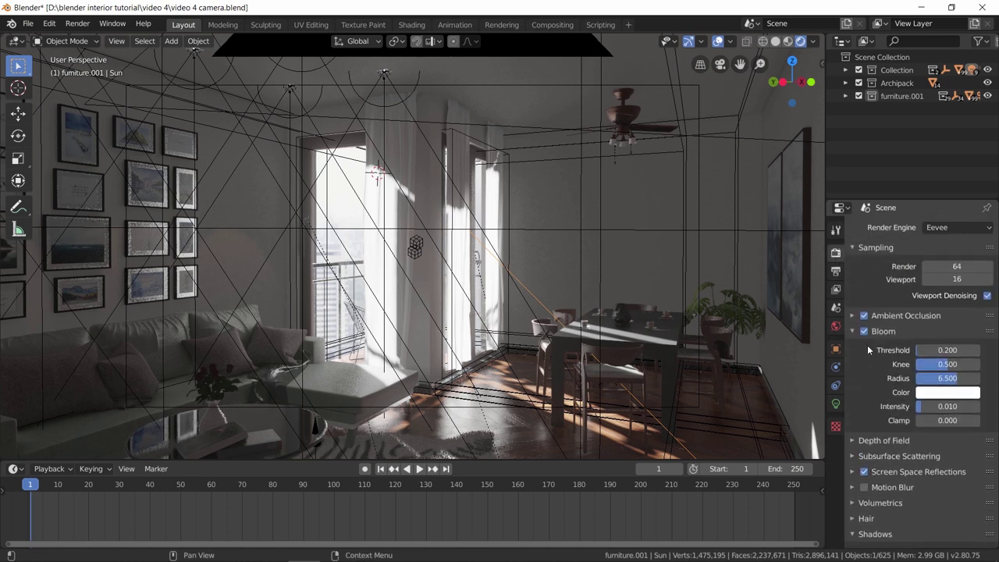
{"action": "left_click", "coordinate": [938, 351]}
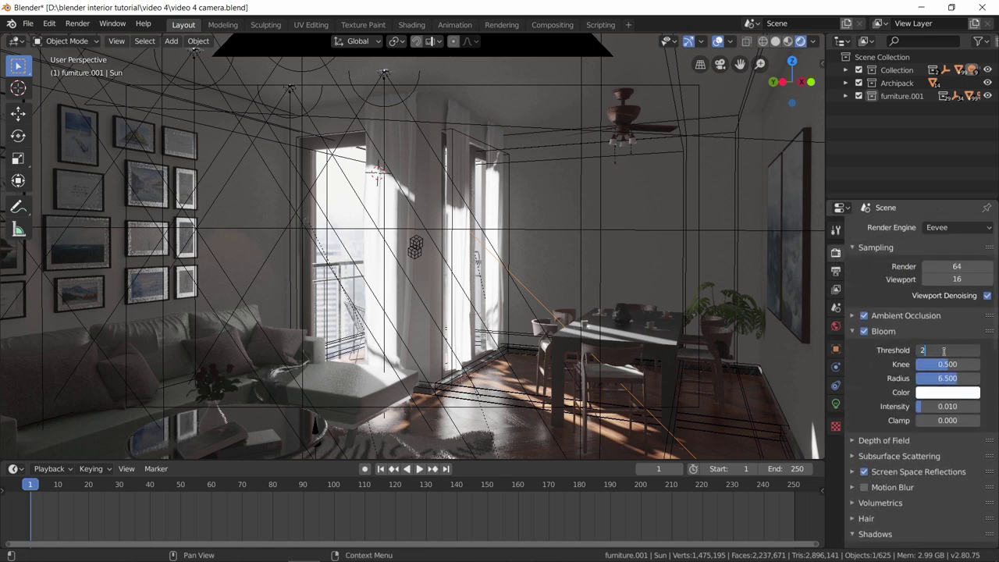
{"action": "type", "text": "2"}
{"action": "key", "text": "Return"}
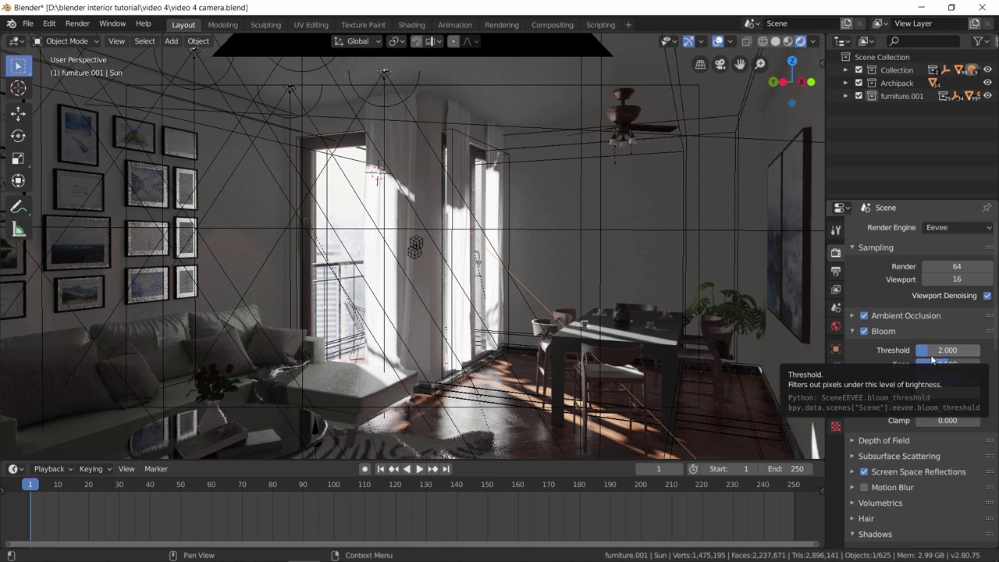
{"action": "scroll", "coordinate": [872, 374], "scroll_direction": "down", "scroll_amount": 2}
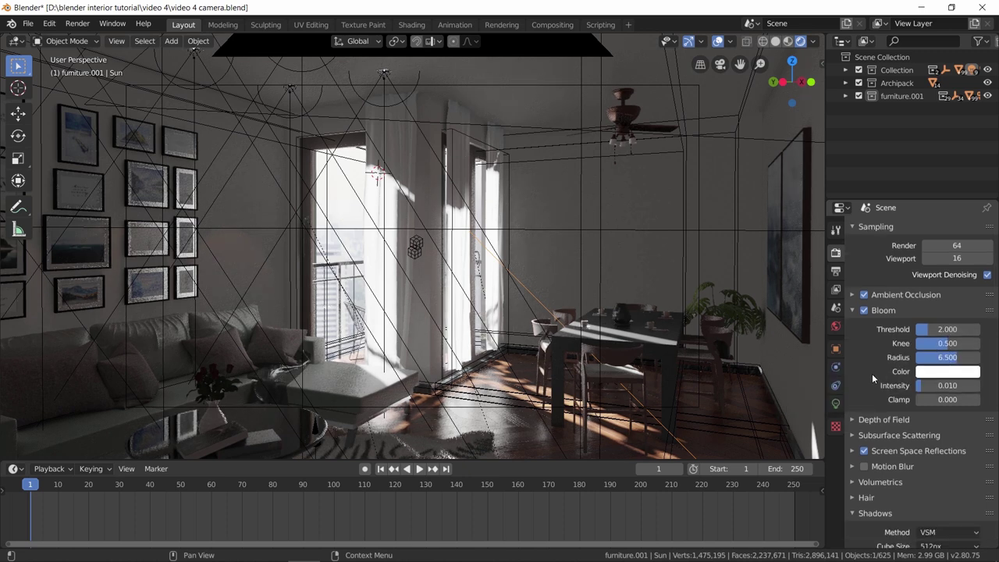
{"action": "left_click_drag", "start_coordinate": [944, 365], "coordinate": [970, 365]}
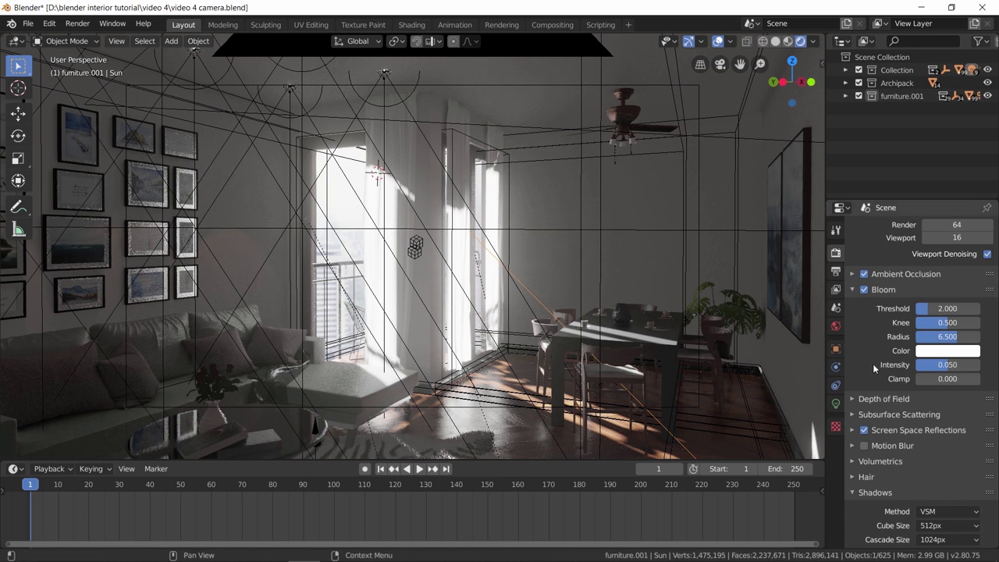
Set the scene's Color Management gamma to 1.5.
{"action": "scroll", "coordinate": [873, 364], "scroll_direction": "down", "scroll_amount": 2}
{"action": "scroll", "coordinate": [873, 367], "scroll_direction": "down", "scroll_amount": 15}
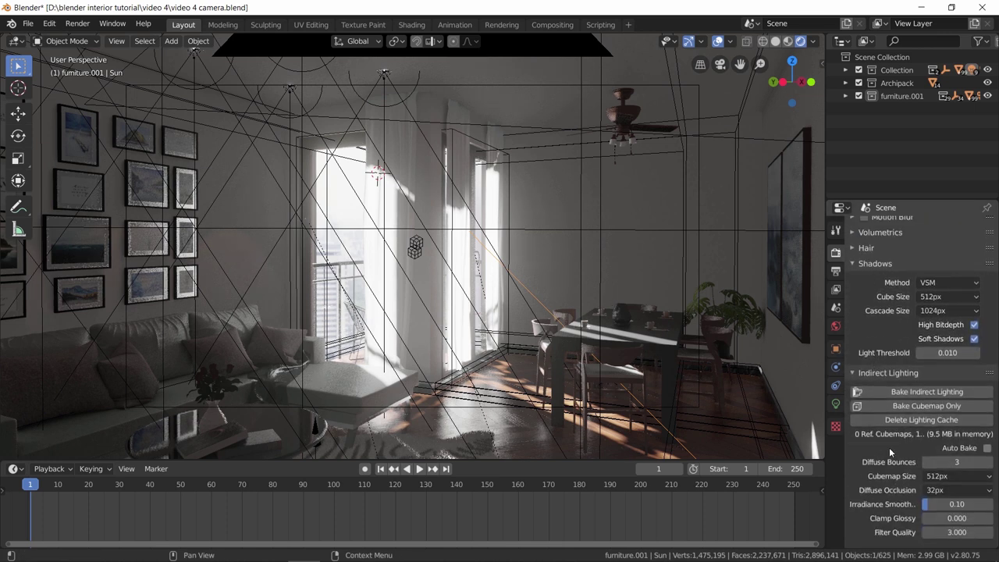
{"action": "scroll", "coordinate": [880, 433], "scroll_direction": "down", "scroll_amount": 5}
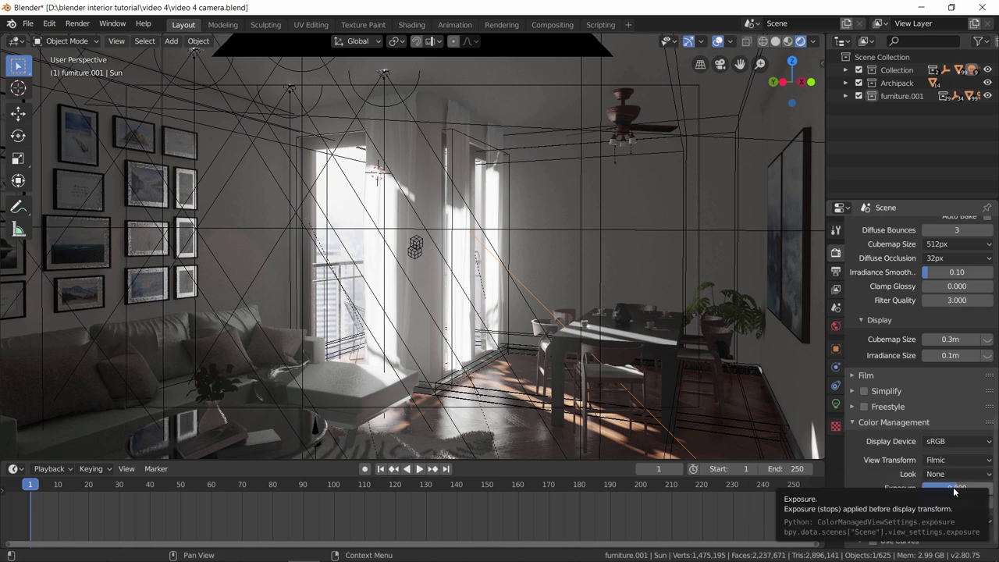
{"action": "left_click", "coordinate": [960, 508]}
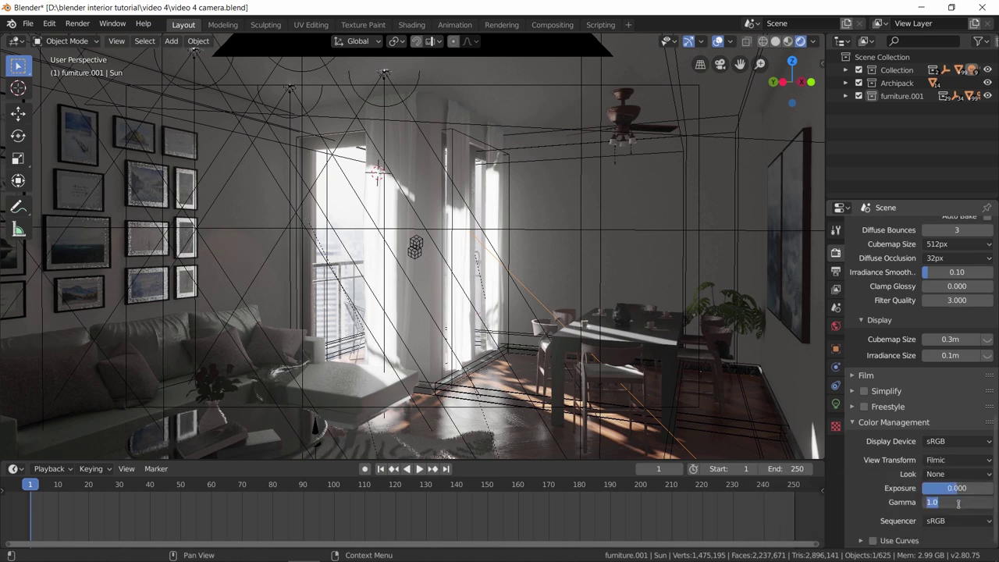
{"action": "type", "text": "1.5"}
{"action": "key", "text": "Return"}
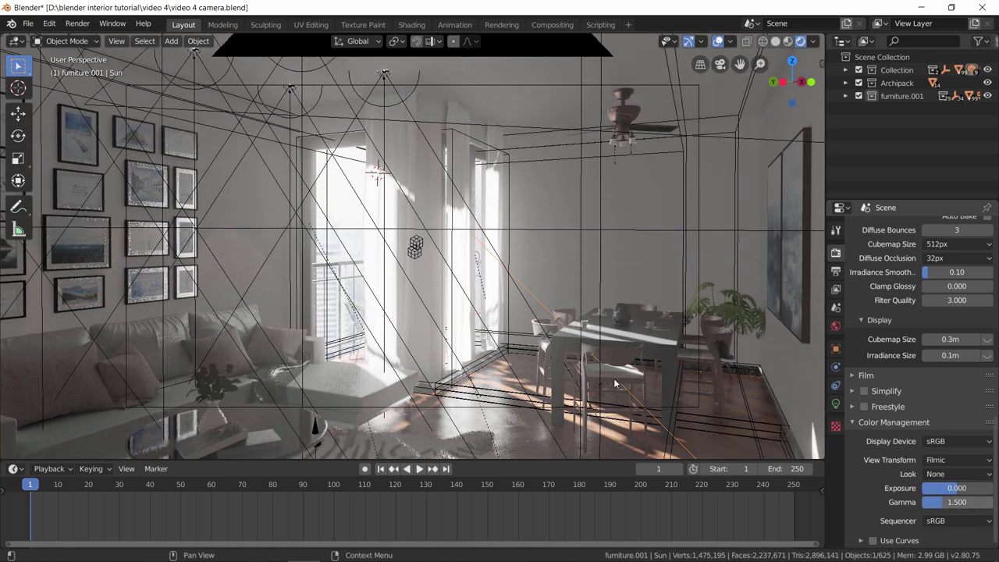
Inspect the sofa and window area up close and set the Color Management gamma to 1.2.
{"action": "middle_click_drag", "start_coordinate": [569, 359], "coordinate": [678, 324], "text": "shift"}
{"action": "middle_click_drag", "start_coordinate": [625, 299], "coordinate": [787, 447]}
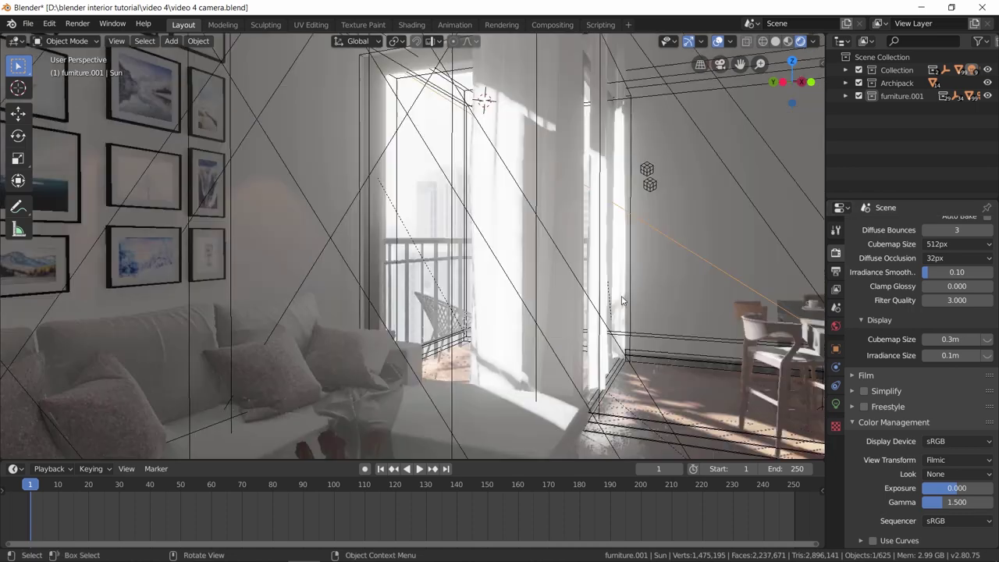
{"action": "left_click", "coordinate": [965, 504]}
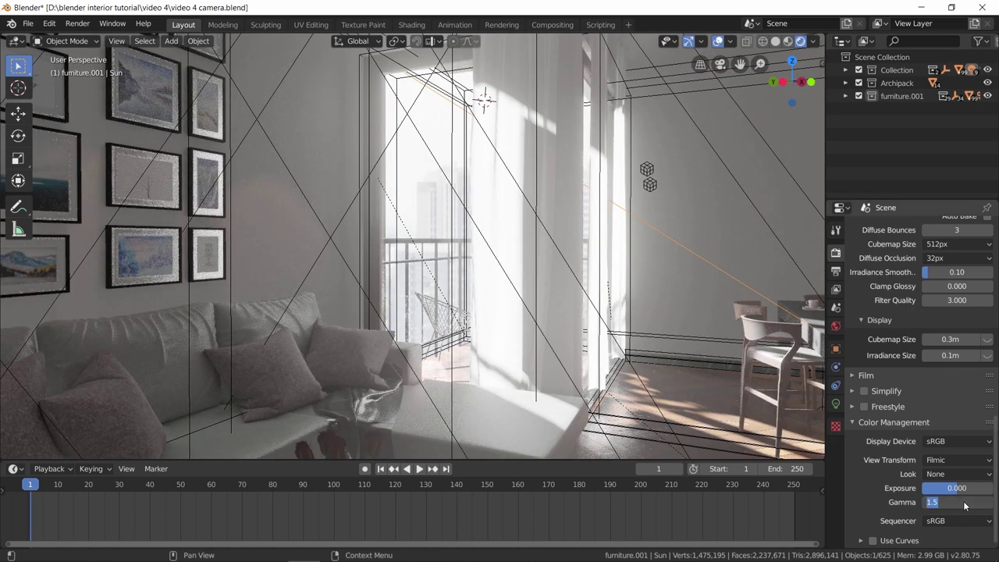
{"action": "type", "text": "1.2"}
{"action": "key", "text": "Return"}
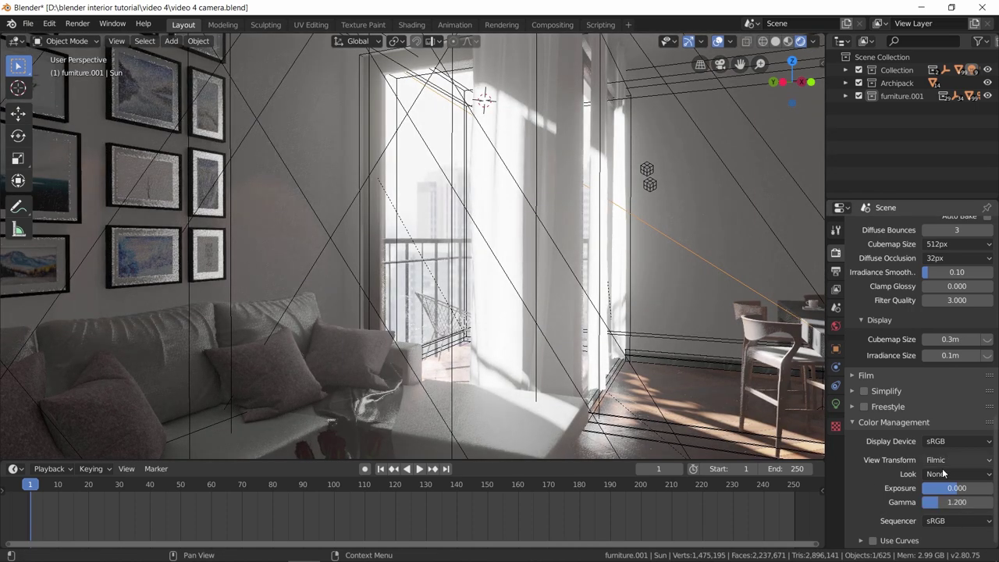
Set the Color Management look to High Contrast and view the room through the camera.
{"action": "left_click", "coordinate": [941, 475]}
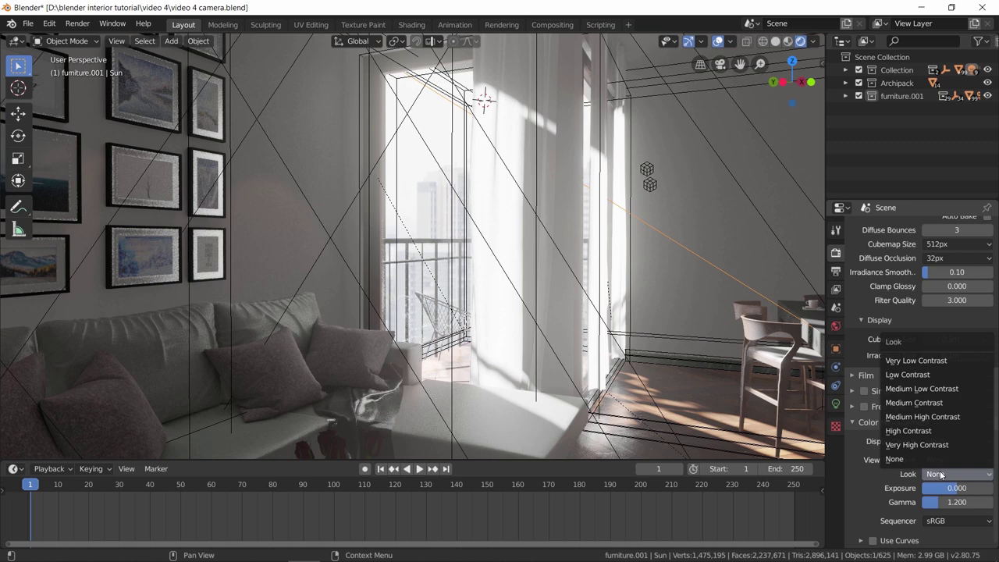
{"action": "left_click", "coordinate": [910, 431]}
{"action": "key", "text": "KP_0"}
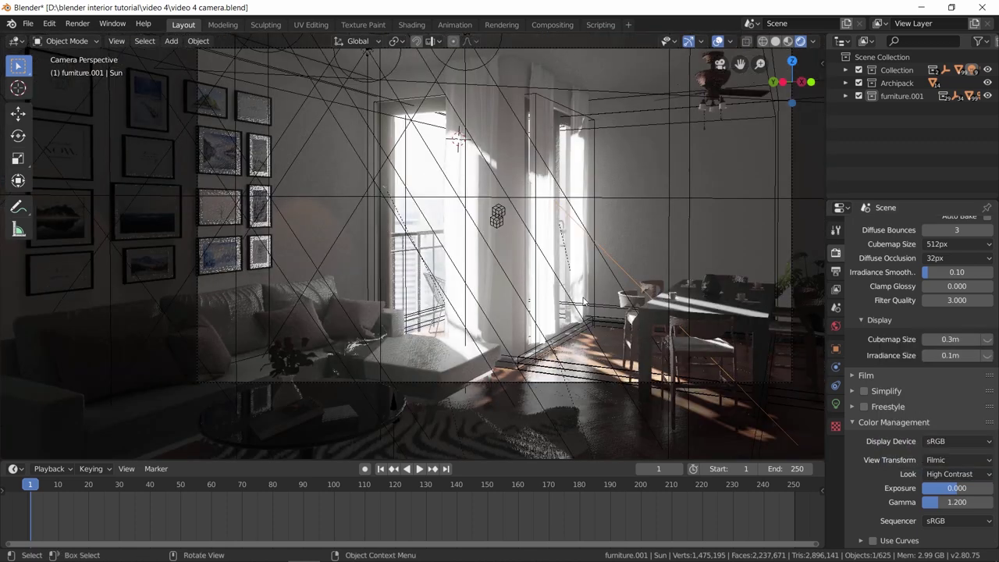
Try a Color Management exposure of 0.5, settling on an exposure of 1.
{"action": "left_click", "coordinate": [948, 492]}
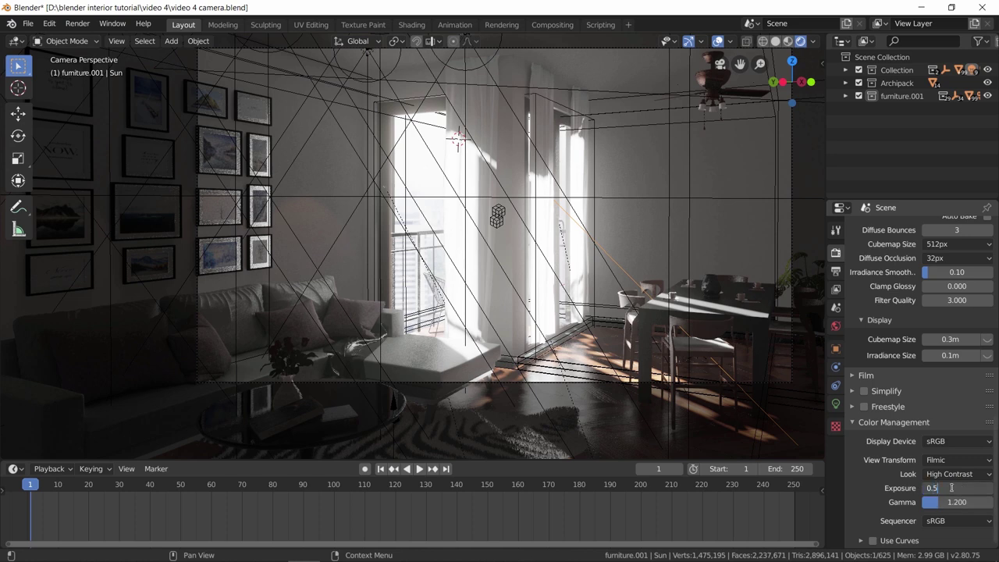
{"action": "key", "text": "Return"}
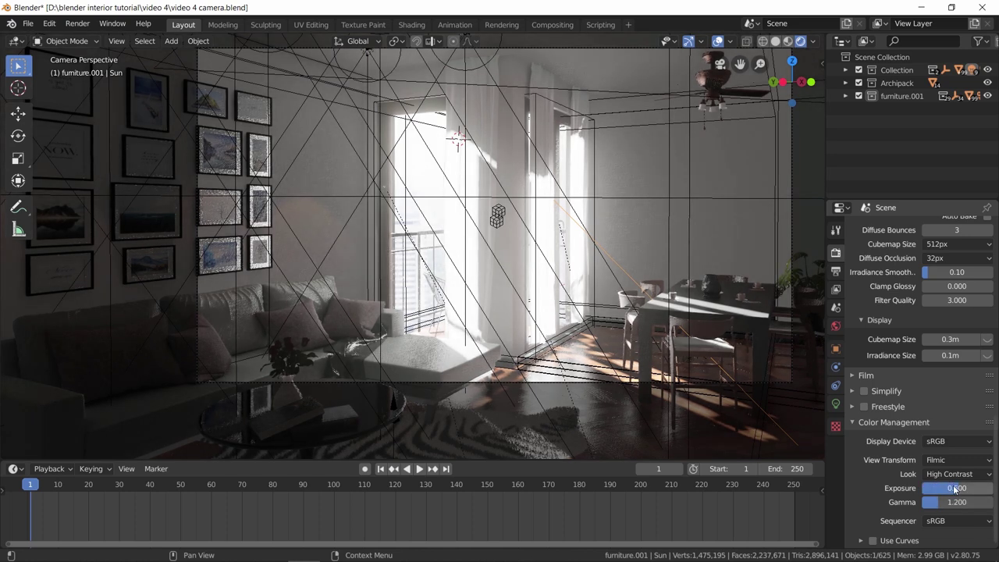
{"action": "left_click", "coordinate": [955, 490]}
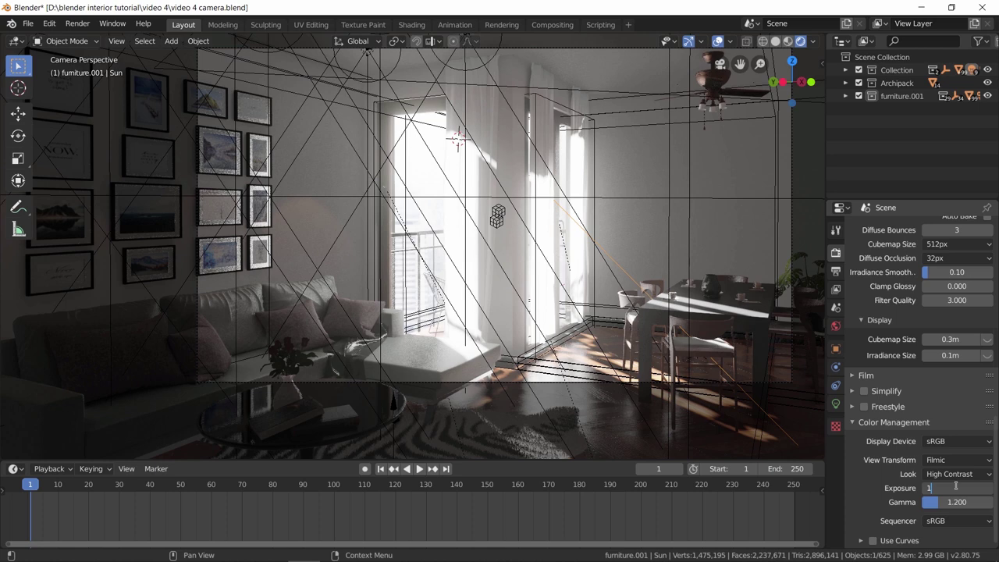
{"action": "type", "text": "1"}
{"action": "key", "text": "Return"}
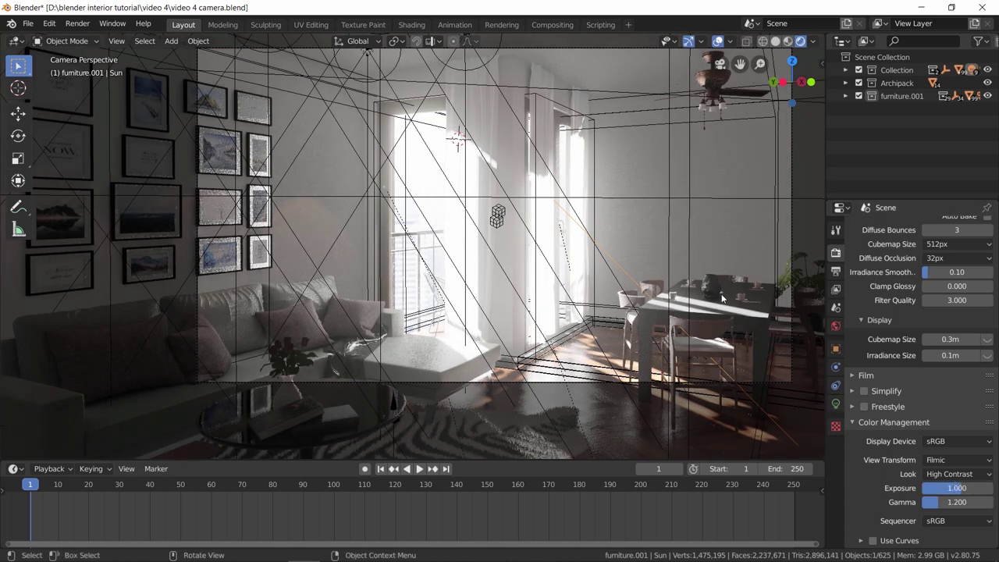
Set the Eevee bloom threshold to 1.
{"action": "scroll", "coordinate": [869, 300], "scroll_direction": "up", "scroll_amount": 8}
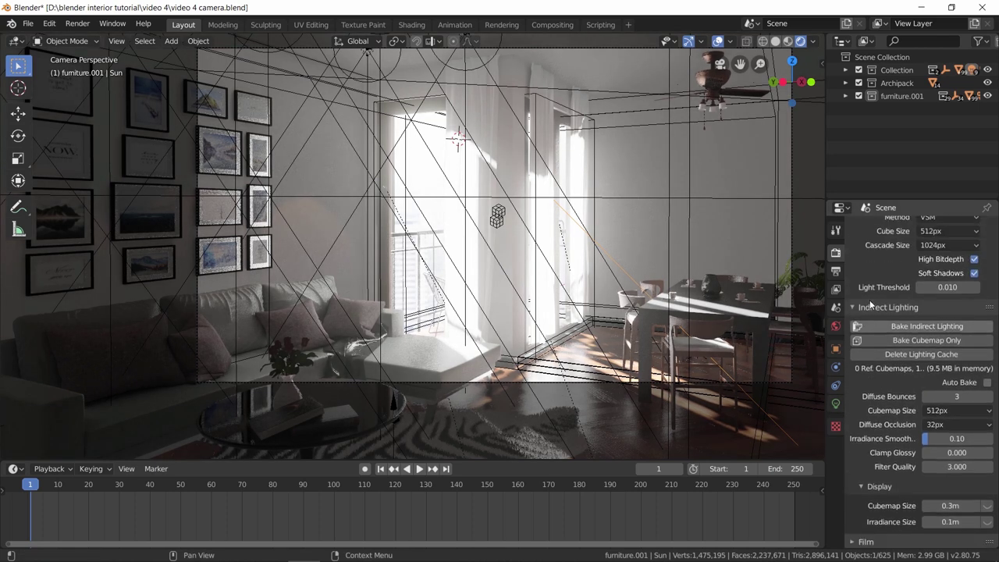
{"action": "scroll", "coordinate": [872, 299], "scroll_direction": "up", "scroll_amount": 5}
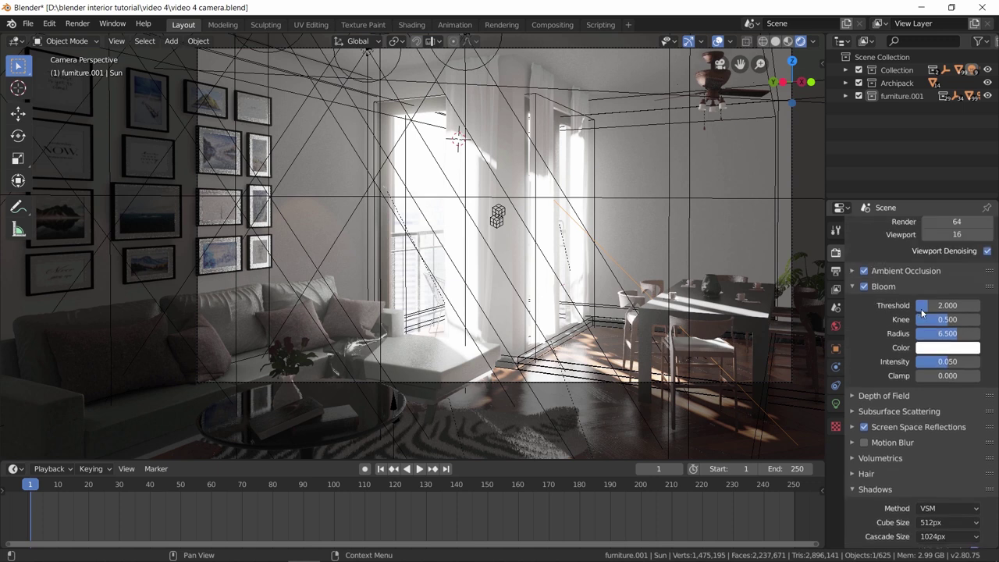
{"action": "left_click", "coordinate": [930, 309]}
{"action": "key", "text": "Return"}
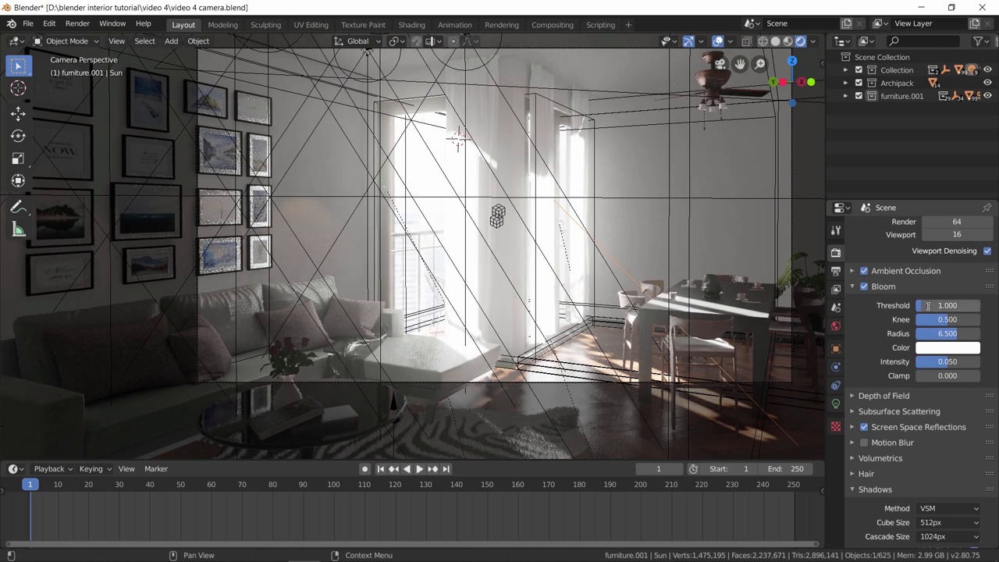
Append the collection named Collection from 3dwall.blend in the blender blocks folder into the scene.
{"action": "middle_click_drag", "start_coordinate": [612, 344], "coordinate": [368, 323]}
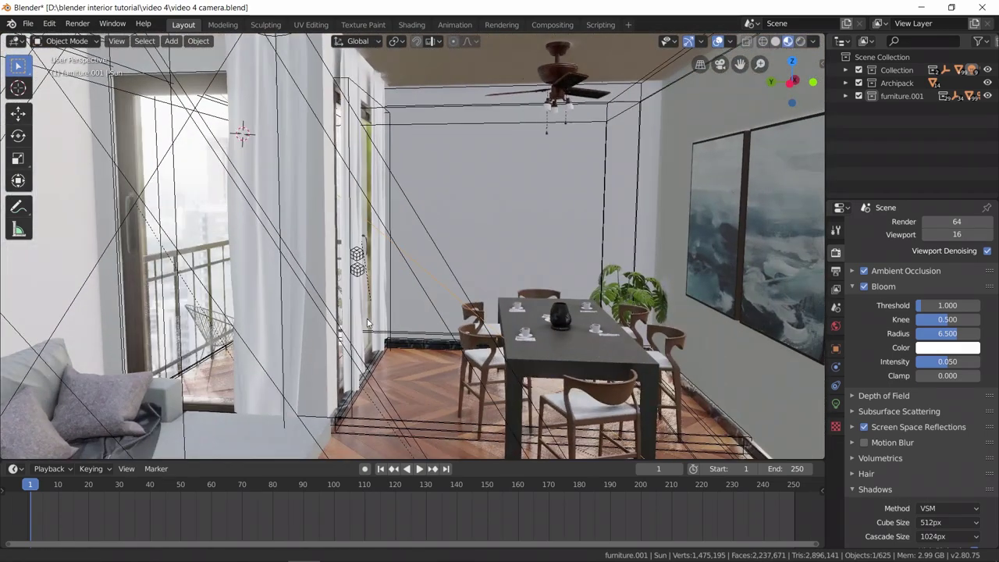
{"action": "left_click", "coordinate": [467, 165]}
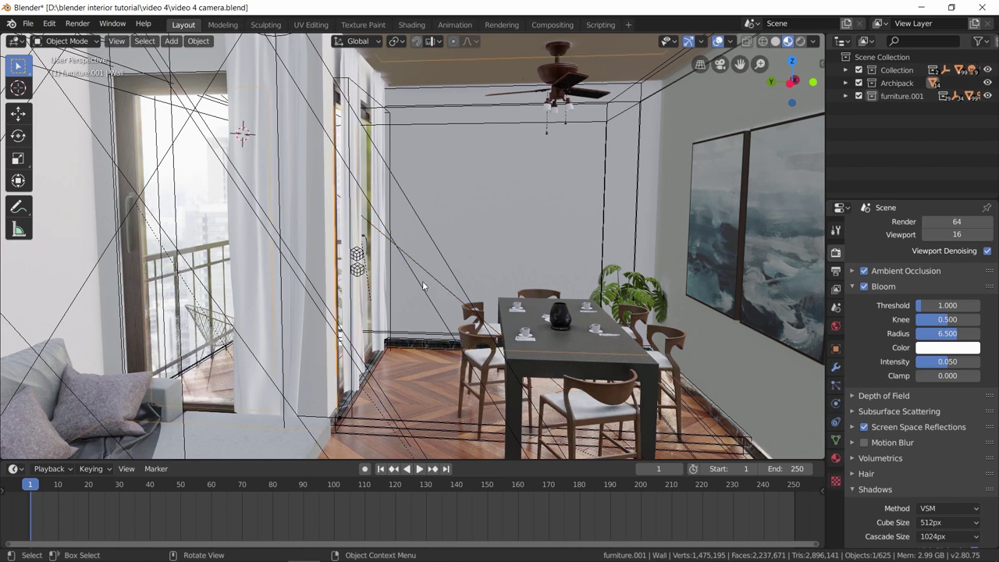
{"action": "scroll", "coordinate": [468, 276], "scroll_direction": "down", "scroll_amount": 4}
{"action": "middle_click_drag", "start_coordinate": [459, 270], "coordinate": [367, 437]}
{"action": "scroll", "coordinate": [391, 281], "scroll_direction": "down", "scroll_amount": 2}
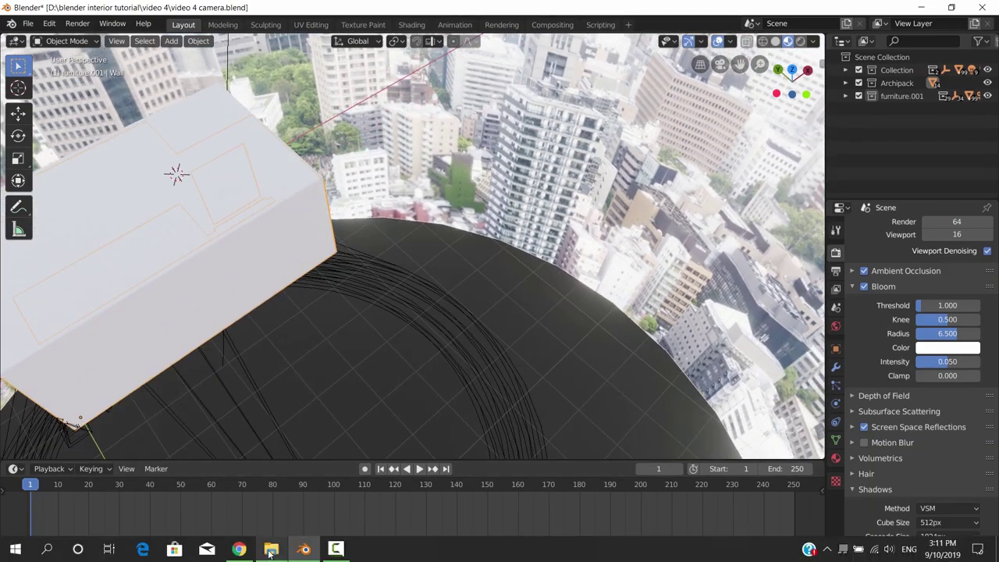
{"action": "left_click", "coordinate": [271, 549]}
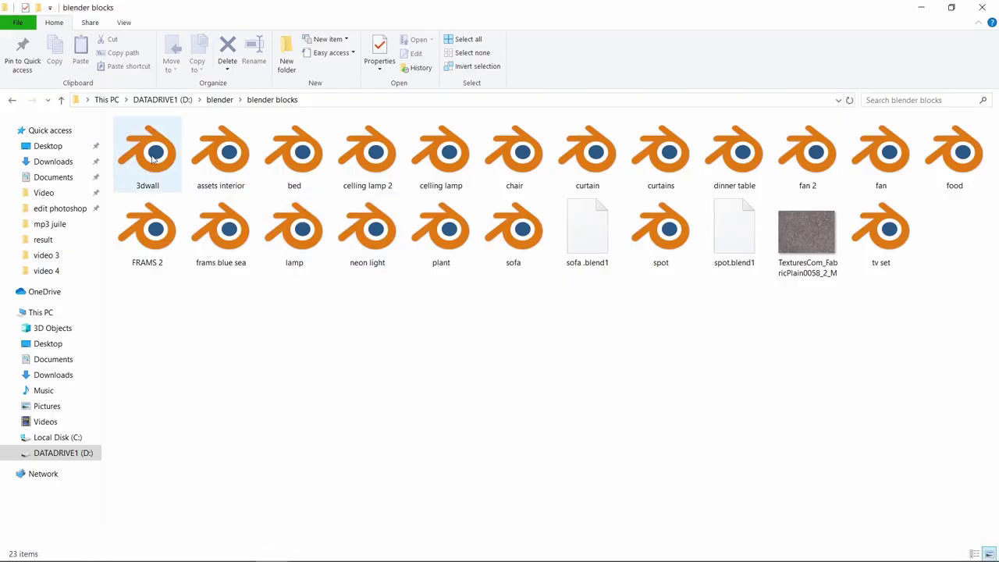
{"action": "left_click_drag", "start_coordinate": [152, 158], "coordinate": [403, 353]}
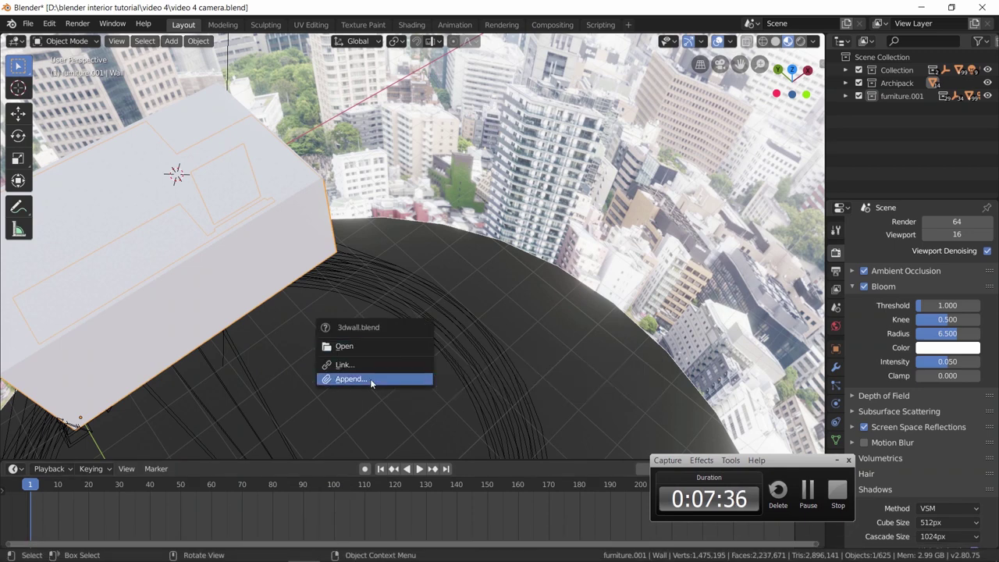
{"action": "left_click", "coordinate": [367, 379]}
{"action": "left_click", "coordinate": [837, 461]}
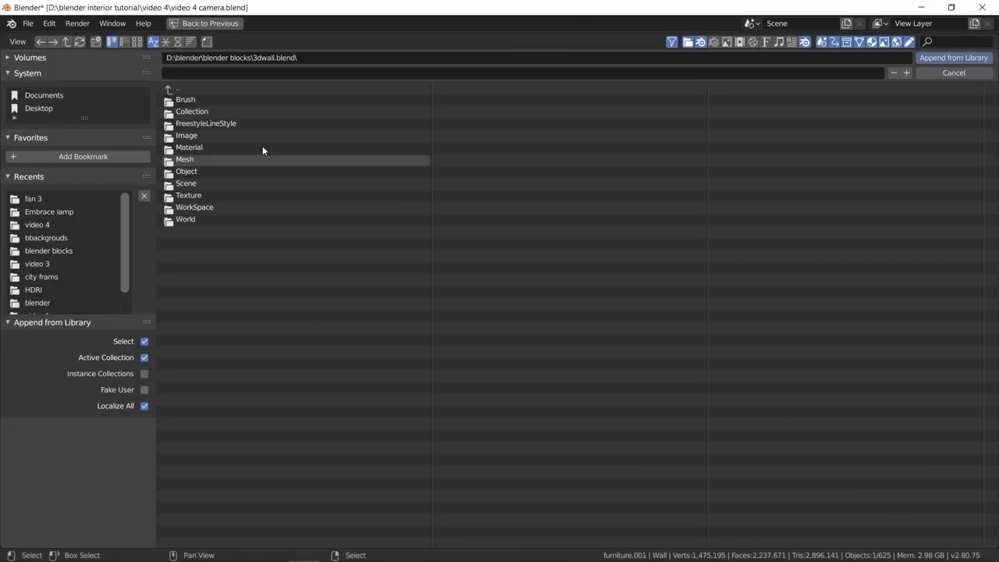
{"action": "left_click", "coordinate": [197, 111]}
{"action": "double_click", "coordinate": [204, 100]}
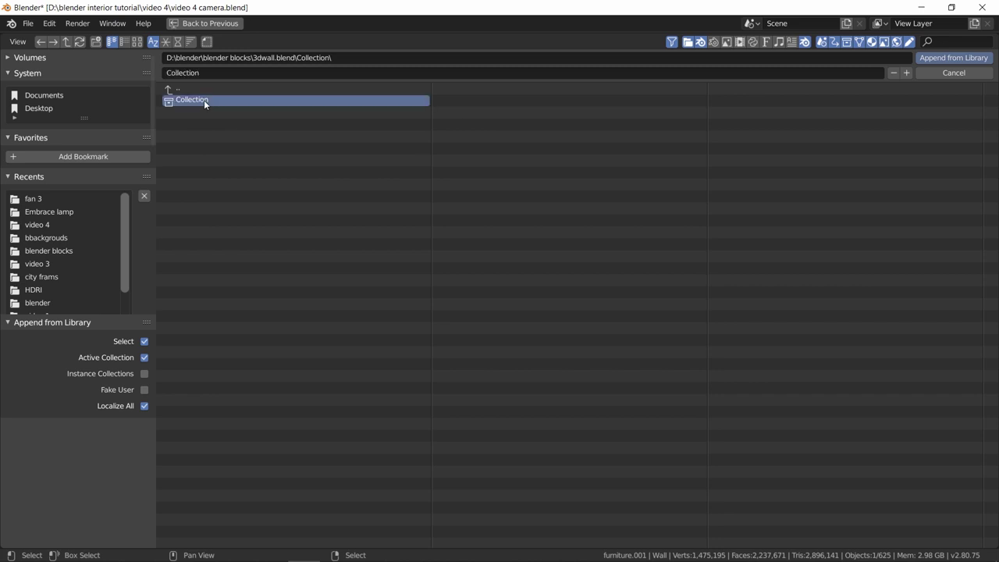
Move the appended wall panel horizontally from above into the dining area, near the far end wall.
{"action": "middle_click_drag", "start_coordinate": [474, 237], "coordinate": [353, 197]}
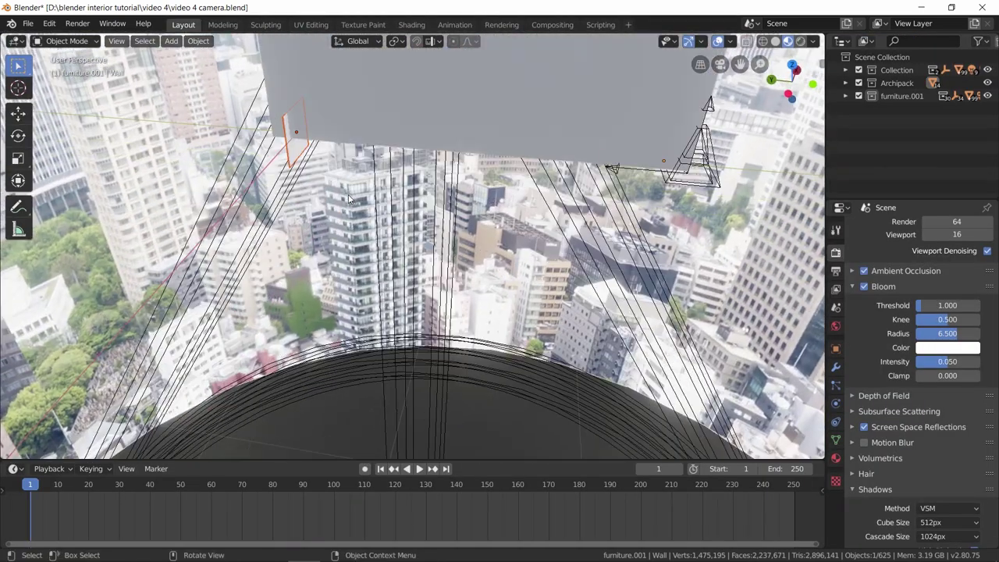
{"action": "key", "text": "shift+d"}
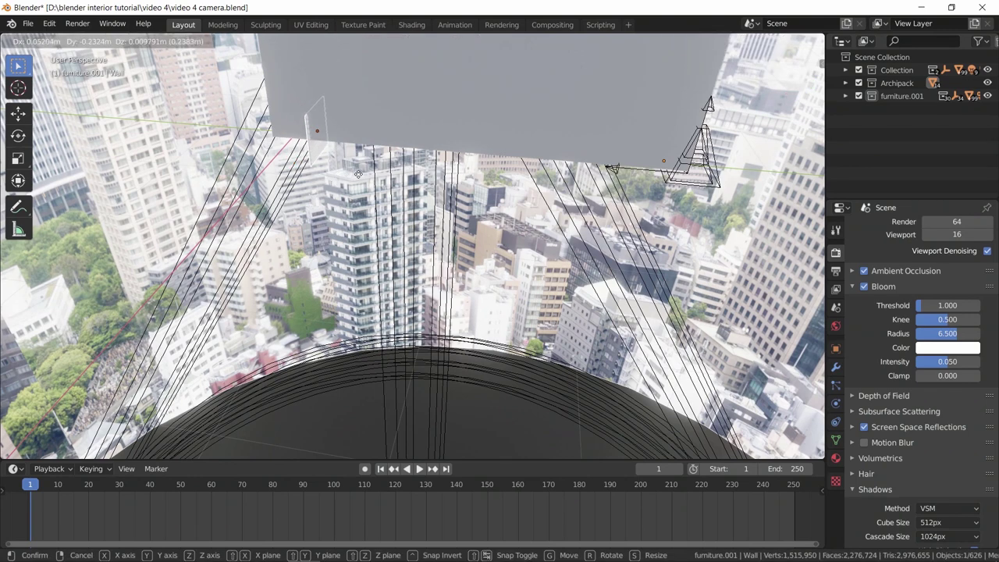
{"action": "left_click", "coordinate": [446, 189]}
{"action": "key", "text": "KP_7"}
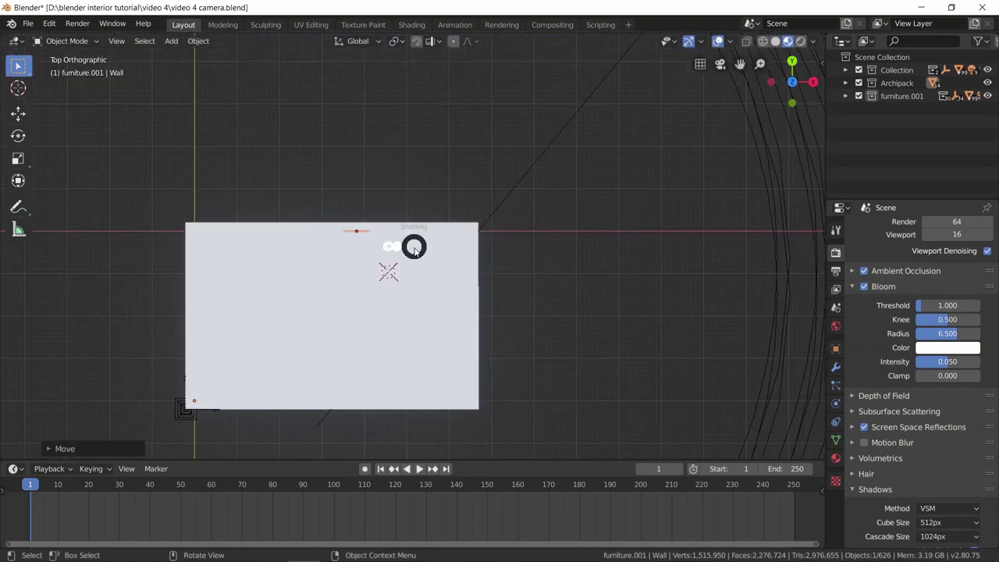
{"action": "scroll", "coordinate": [365, 347], "scroll_direction": "down", "scroll_amount": 10}
{"action": "key", "text": "g"}
{"action": "key", "text": "shift+z"}
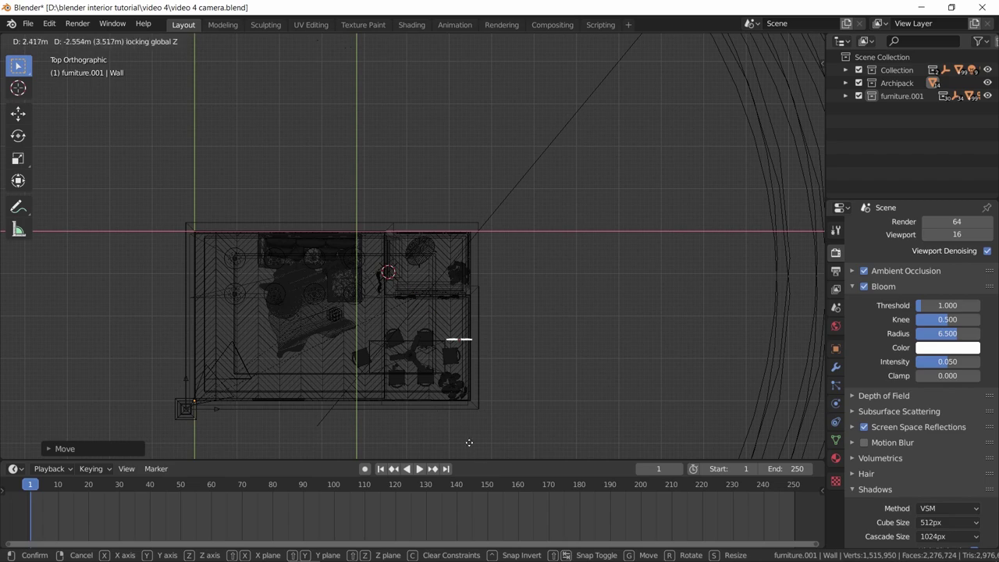
{"action": "left_click", "coordinate": [447, 426]}
Rotate the wall panel a quarter turn about the Z axis so it is parallel to the dining area's end wall.
{"action": "scroll", "coordinate": [470, 373], "scroll_direction": "up", "scroll_amount": 4}
{"action": "scroll", "coordinate": [408, 228], "scroll_direction": "up", "scroll_amount": 10}
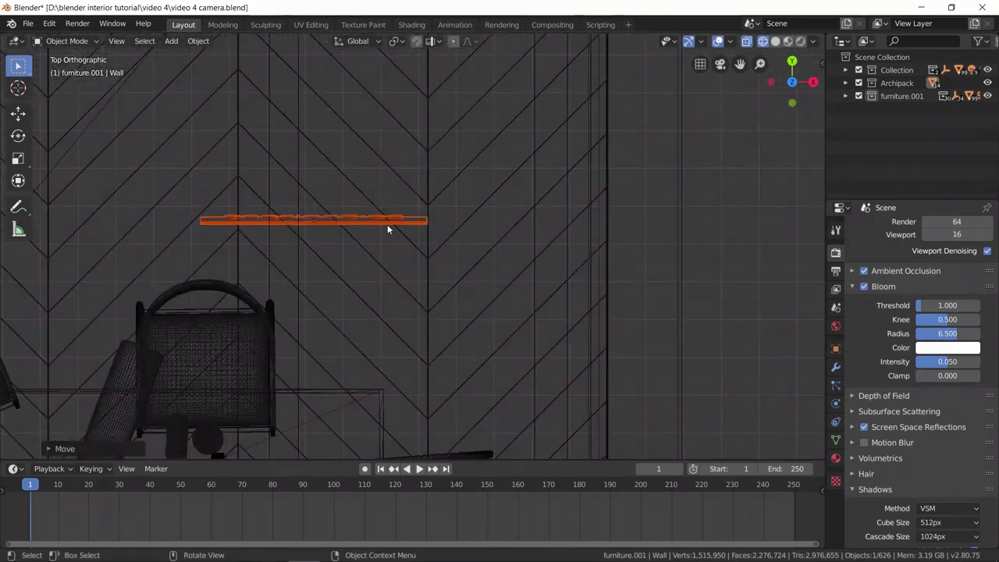
{"action": "middle_click_drag", "start_coordinate": [498, 275], "coordinate": [478, 310]}
{"action": "scroll", "coordinate": [478, 311], "scroll_direction": "down", "scroll_amount": 5}
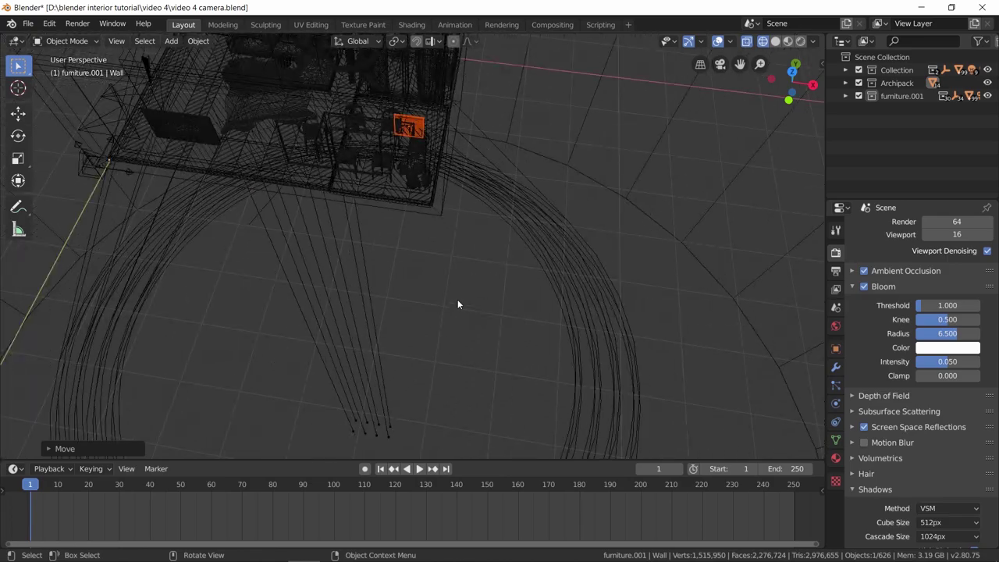
{"action": "scroll", "coordinate": [457, 304], "scroll_direction": "up", "scroll_amount": 3}
{"action": "middle_click_drag", "start_coordinate": [410, 101], "coordinate": [510, 326]}
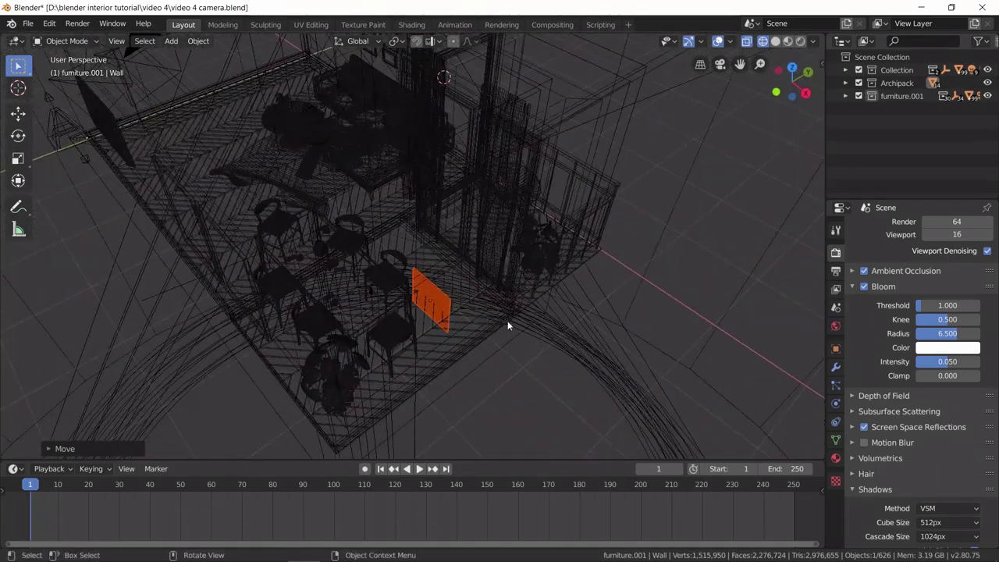
{"action": "key", "text": "r"}
{"action": "key", "text": "z"}
{"action": "left_click", "coordinate": [477, 320]}
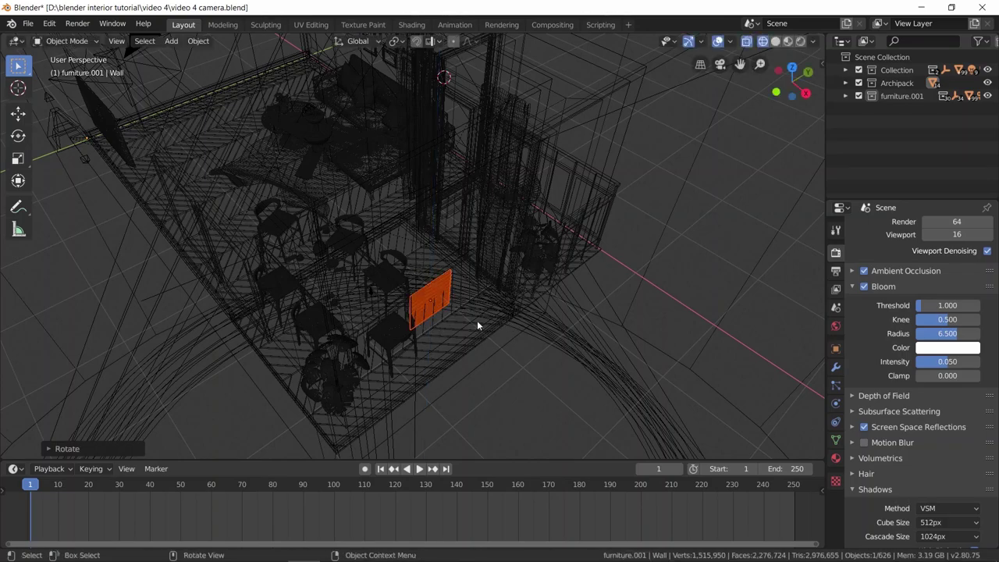
Raise the wall panel along the Z axis above the dining chairs and show the room in solid shading.
{"action": "middle_click_drag", "start_coordinate": [477, 320], "coordinate": [531, 265]}
{"action": "key", "text": "g"}
{"action": "key", "text": "z"}
{"action": "left_click", "coordinate": [534, 127]}
{"action": "key", "text": "shift+z"}
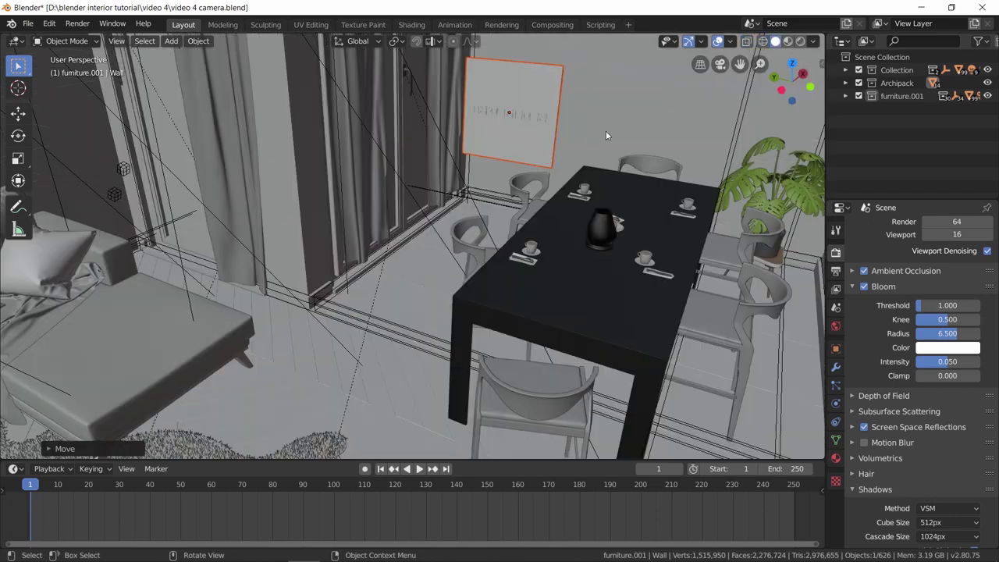
Rotate the wall panel 180 degrees about the Z axis so its wavy face points into the room.
{"action": "middle_click_drag", "start_coordinate": [606, 131], "coordinate": [577, 162]}
{"action": "type", "text": "rz"}
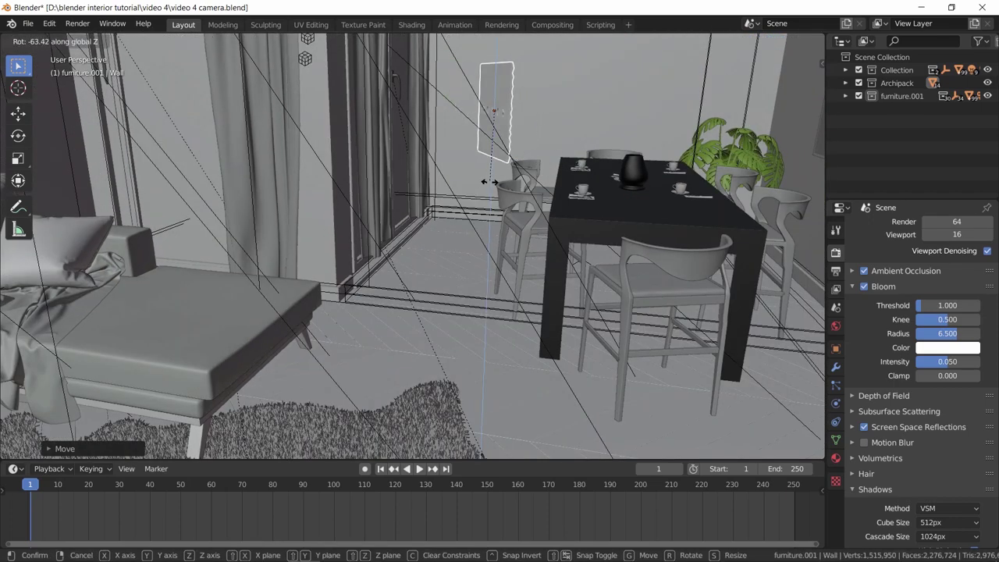
{"action": "type", "text": "180"}
{"action": "left_click", "coordinate": [486, 188]}
{"action": "middle_click_drag", "start_coordinate": [486, 195], "coordinate": [451, 267]}
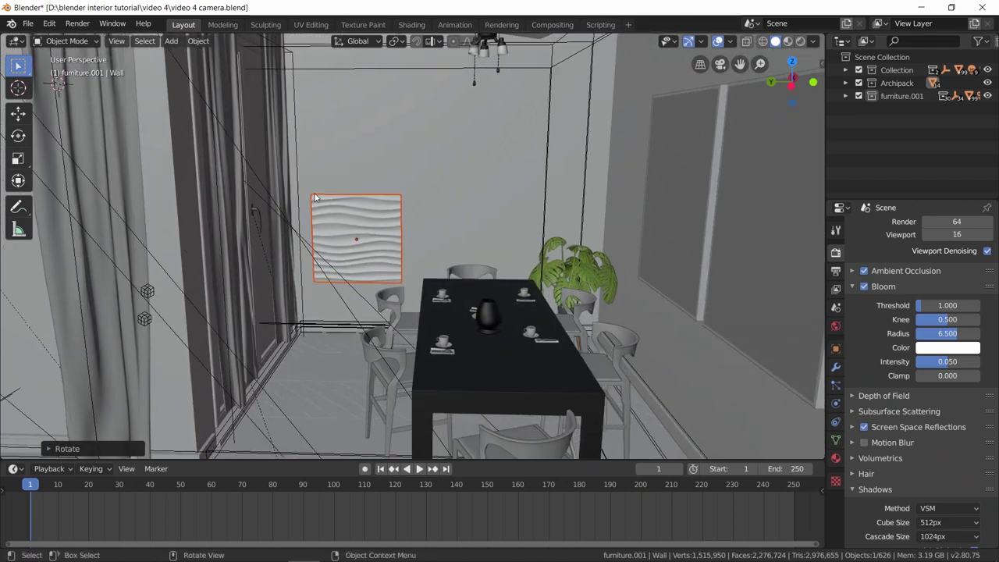
Display the wavy panel's transform values and set its X dimension to 0.5 m, after trying 2.5 m and 0.6 m.
{"action": "scroll", "coordinate": [369, 191], "scroll_direction": "down", "scroll_amount": 1}
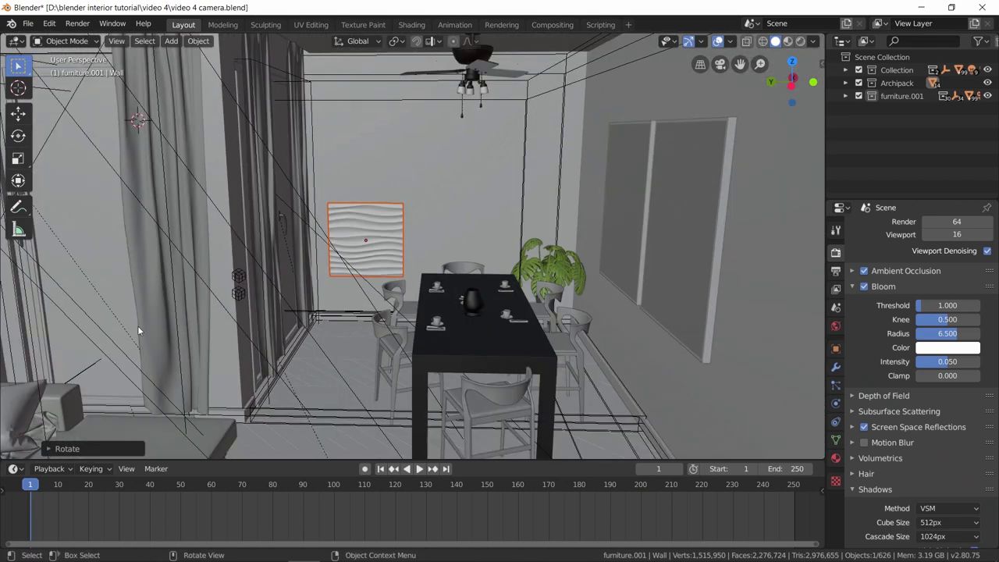
{"action": "scroll", "coordinate": [420, 245], "scroll_direction": "up", "scroll_amount": 3}
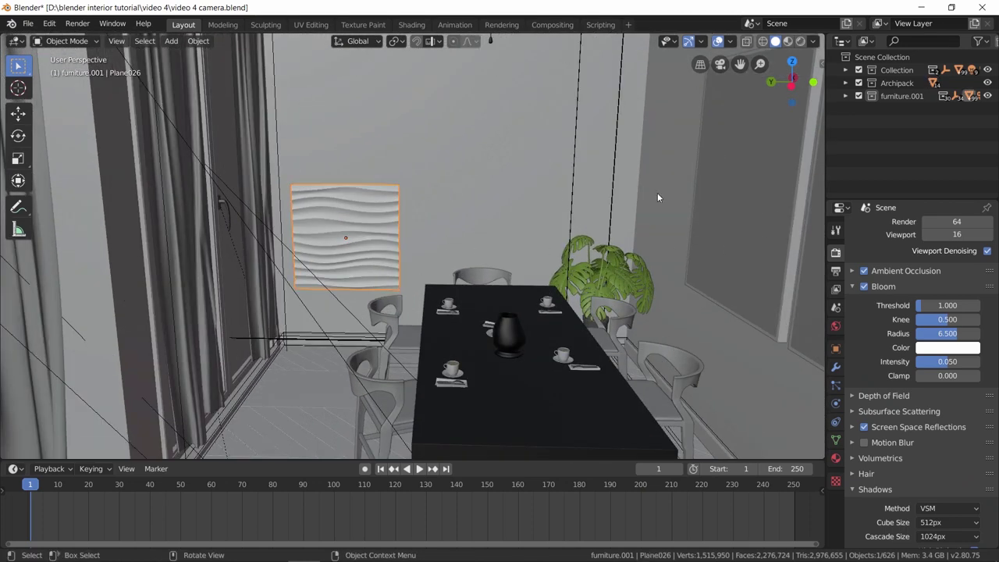
{"action": "key", "text": "n"}
{"action": "left_click_drag", "start_coordinate": [752, 262], "coordinate": [901, 263]}
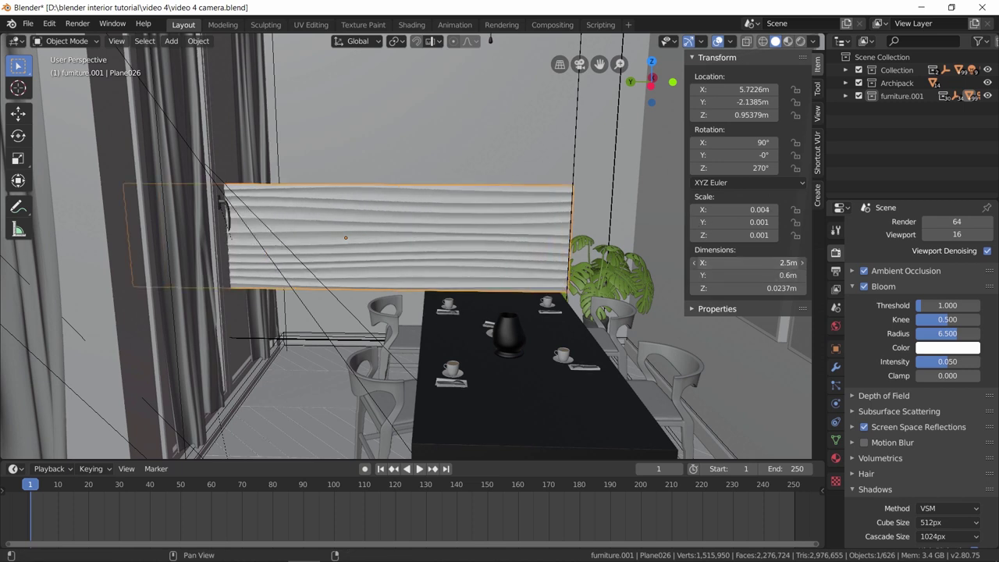
{"action": "double_click", "coordinate": [748, 262]}
{"action": "type", "text": "0.6"}
{"action": "key", "text": "Return"}
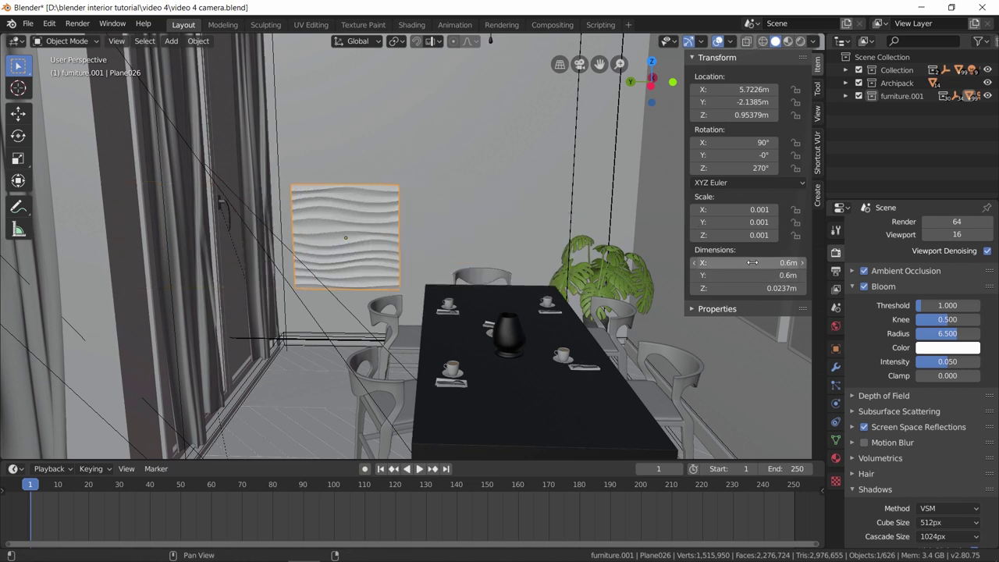
{"action": "double_click", "coordinate": [752, 262]}
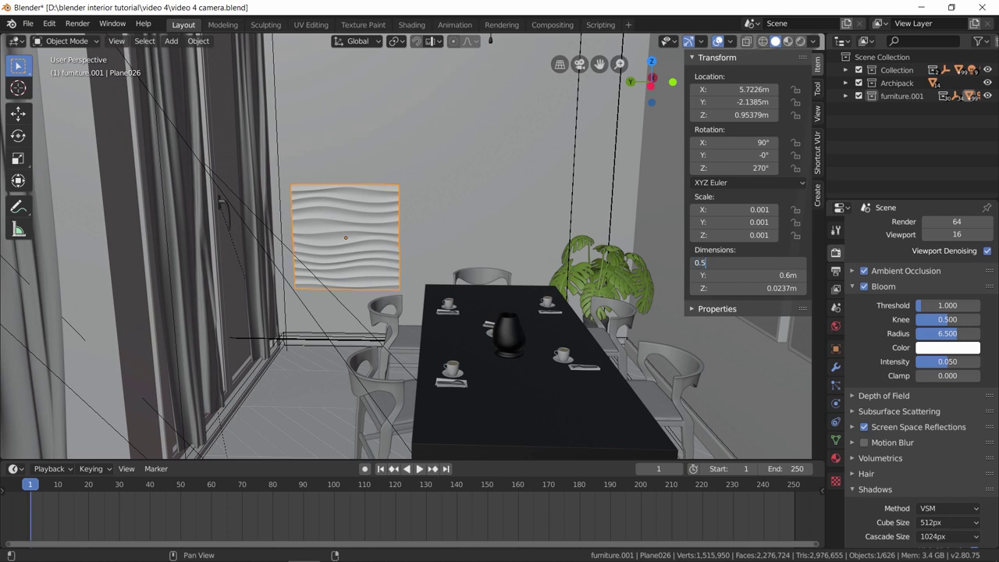
{"action": "key", "text": "Return"}
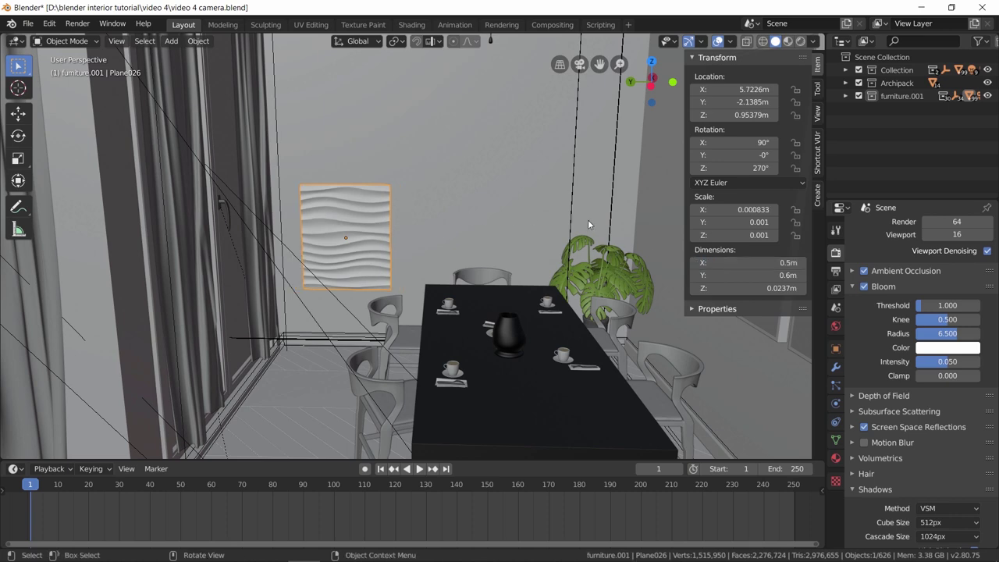
{"action": "middle_click_drag", "start_coordinate": [425, 254], "coordinate": [248, 53]}
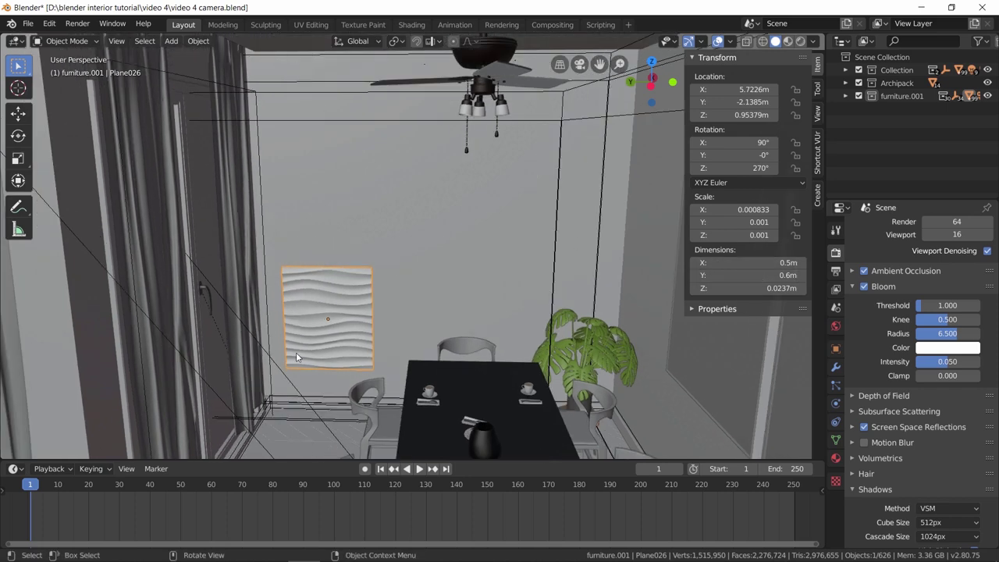
{"action": "middle_click_drag", "start_coordinate": [296, 352], "coordinate": [429, 327]}
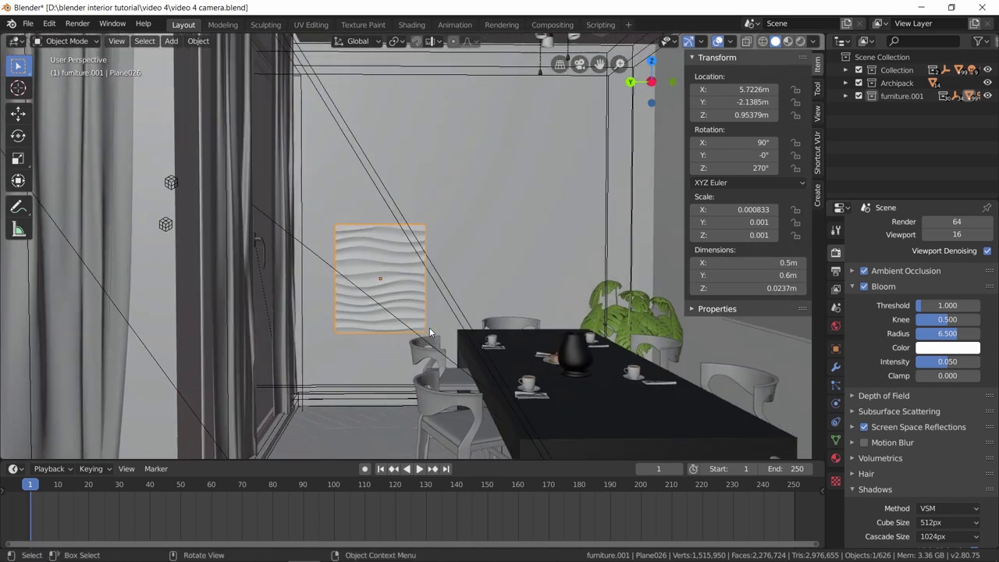
Move the wavy panel down to the lower window-side corner of the end wall, about 0.56 m along Z.
{"action": "key", "text": "g"}
{"action": "key", "text": "shift+z"}
{"action": "key", "text": "Escape"}
{"action": "key", "text": "g"}
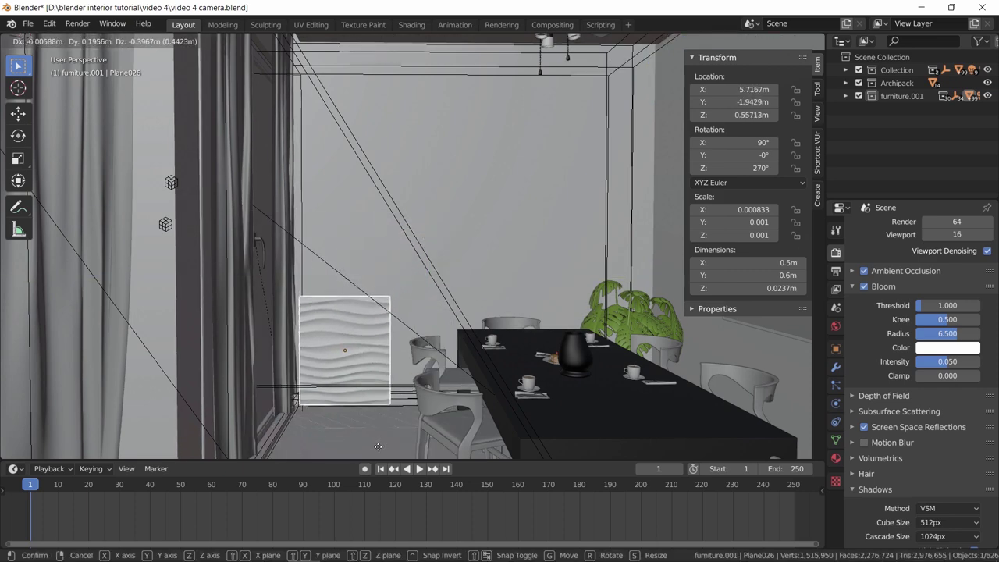
{"action": "left_click", "coordinate": [374, 438]}
In a wireframe top view, move the panel horizontally against the end wall's window-side corner, about X 6.49 m, Y -1.75 m.
{"action": "key", "text": "KP_7"}
{"action": "key", "text": "z"}
{"action": "left_click", "coordinate": [355, 366]}
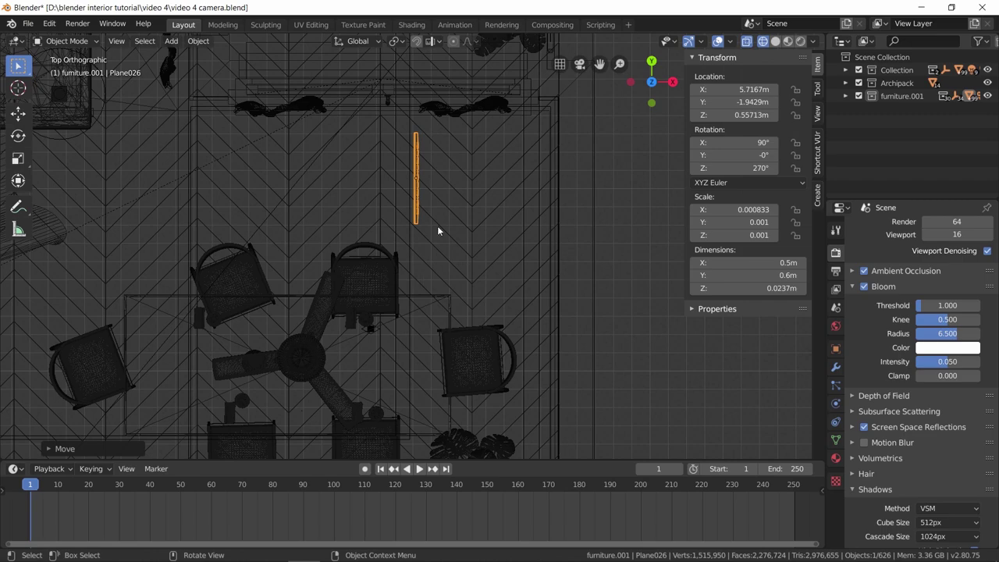
{"action": "scroll", "coordinate": [437, 226], "scroll_direction": "up", "scroll_amount": 1}
{"action": "middle_click_drag", "start_coordinate": [543, 202], "coordinate": [444, 282], "text": "shift"}
{"action": "key", "text": "g"}
{"action": "key", "text": "shift+z"}
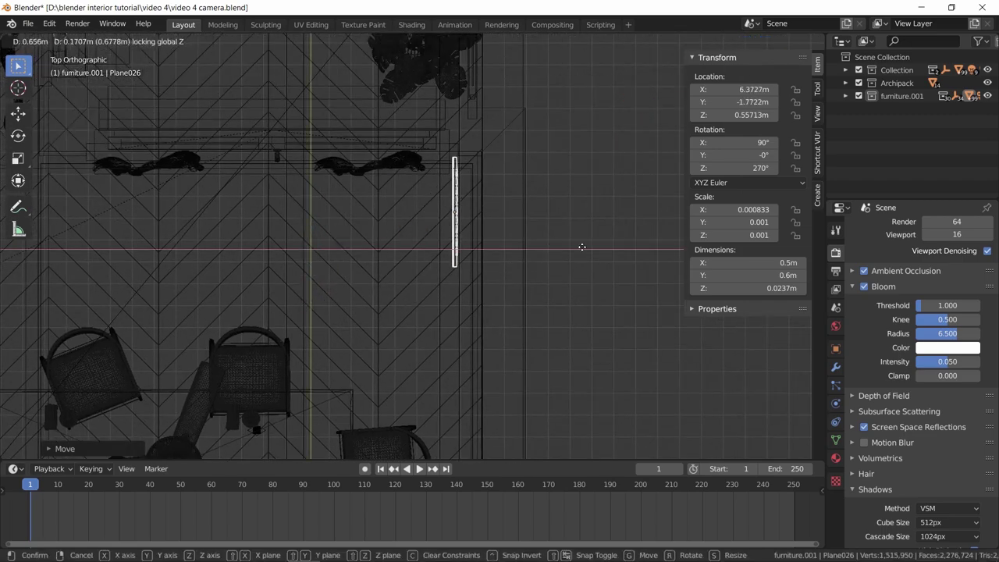
{"action": "left_click", "coordinate": [601, 248]}
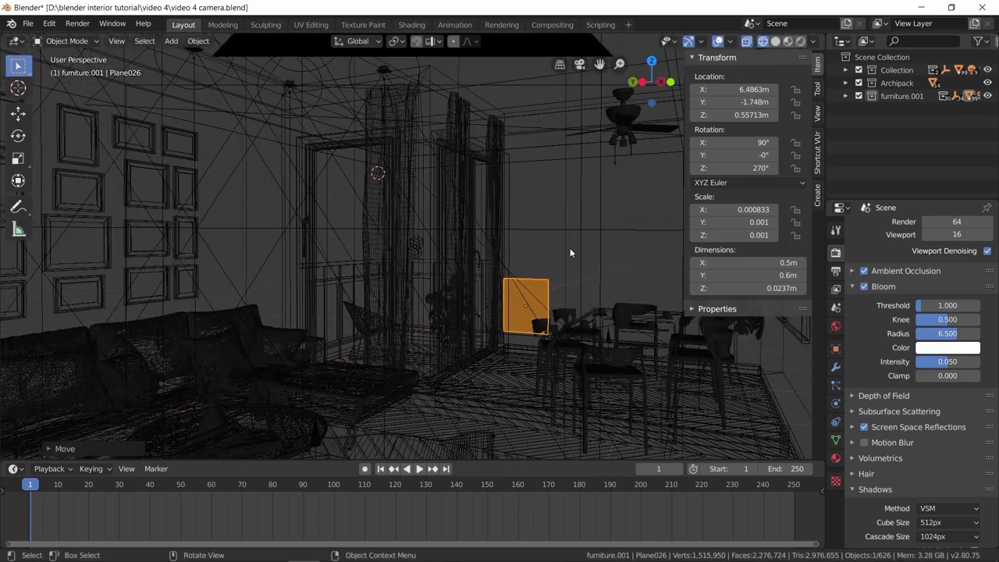
Show the room in solid shading and lower the panel along Z to about 0.41 m, near the baseboard.
{"action": "scroll", "coordinate": [570, 247], "scroll_direction": "up", "scroll_amount": 4}
{"action": "middle_click_drag", "start_coordinate": [609, 295], "coordinate": [442, 195], "text": "shift"}
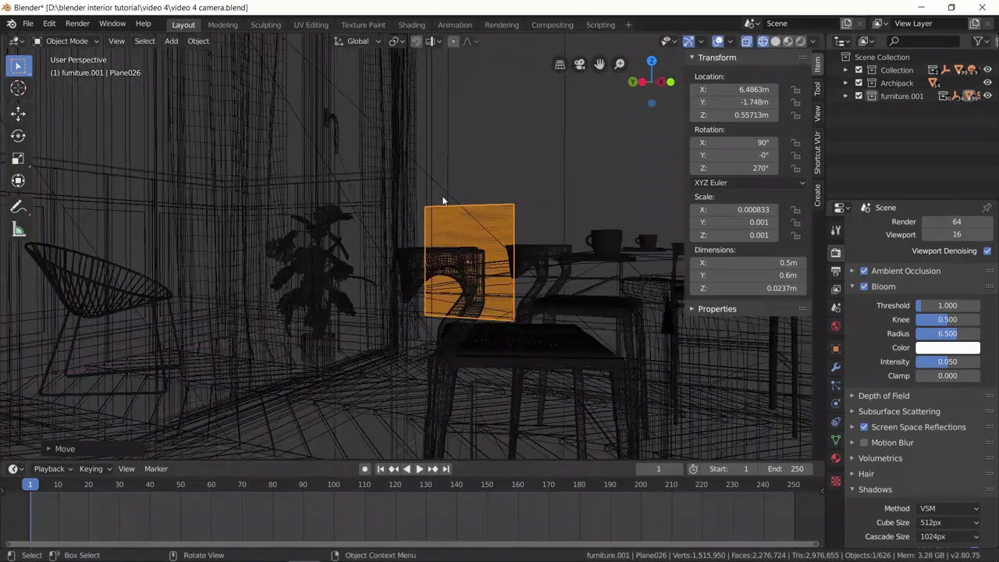
{"action": "key", "text": "z"}
{"action": "left_click", "coordinate": [508, 202]}
{"action": "middle_click_drag", "start_coordinate": [493, 261], "coordinate": [505, 240]}
{"action": "key", "text": "g"}
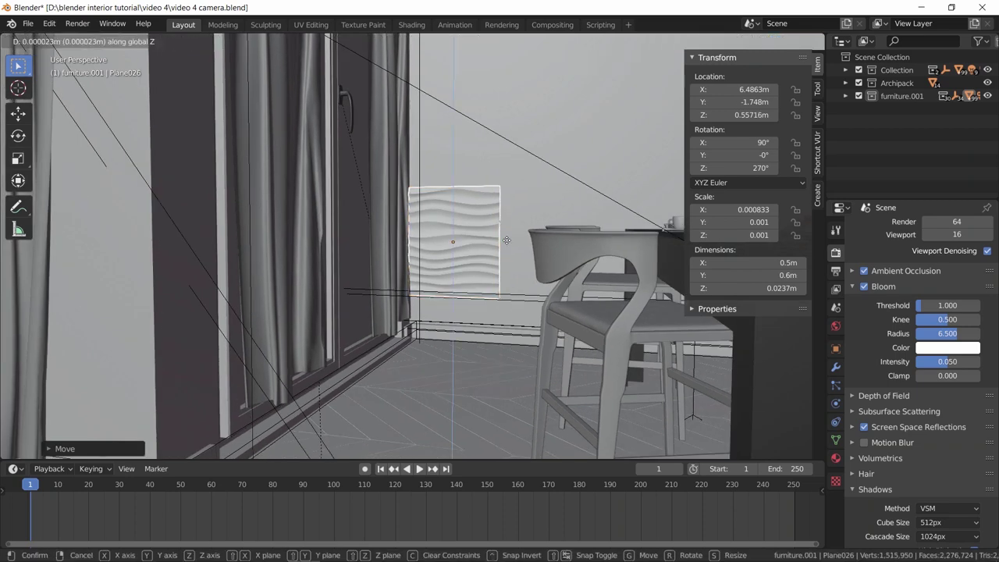
{"action": "key", "text": "z"}
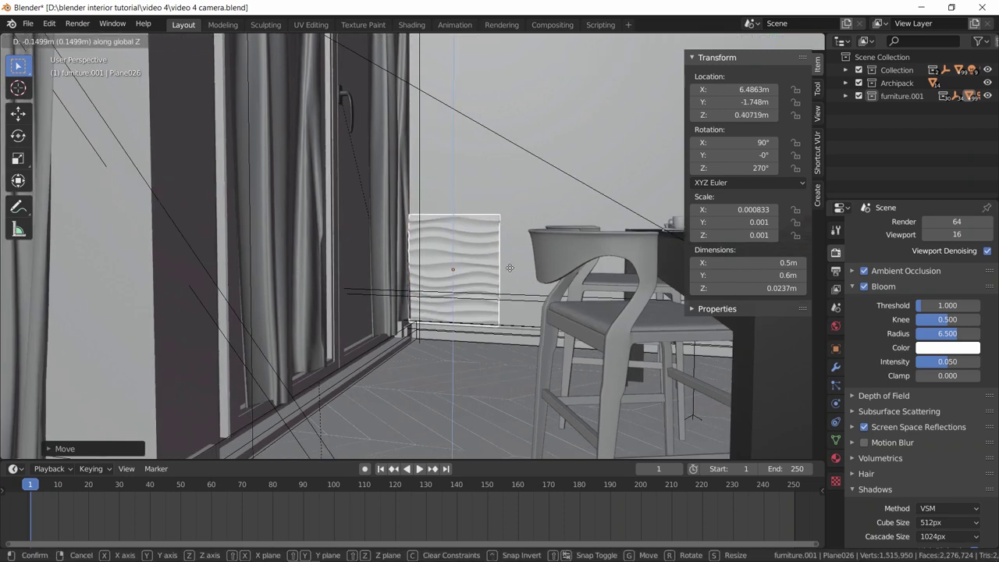
{"action": "left_click", "coordinate": [509, 267]}
Switch to Look Dev shading and lower the panel along Z to 0.4 m so it meets the marble baseboard.
{"action": "key", "text": "z"}
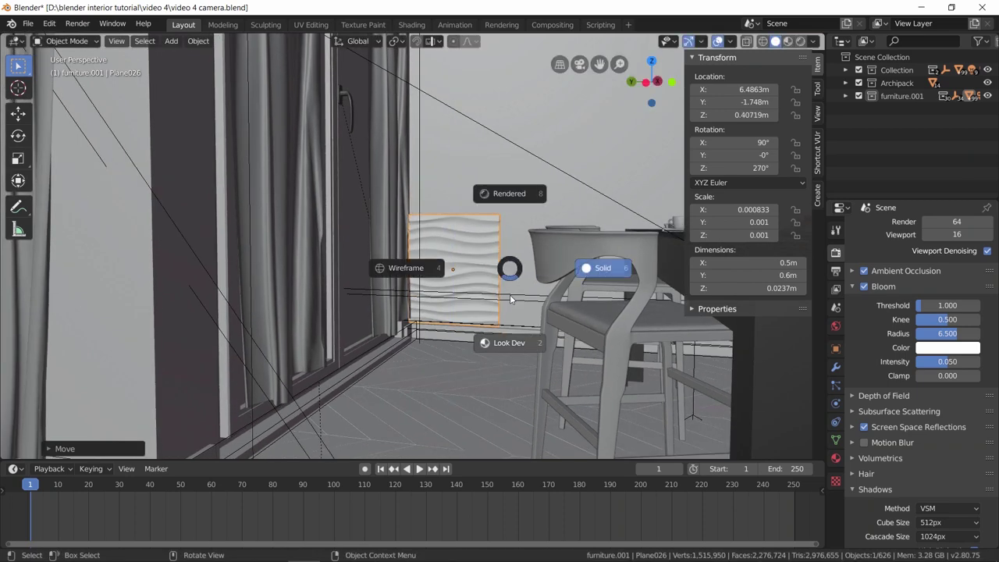
{"action": "left_click", "coordinate": [521, 346]}
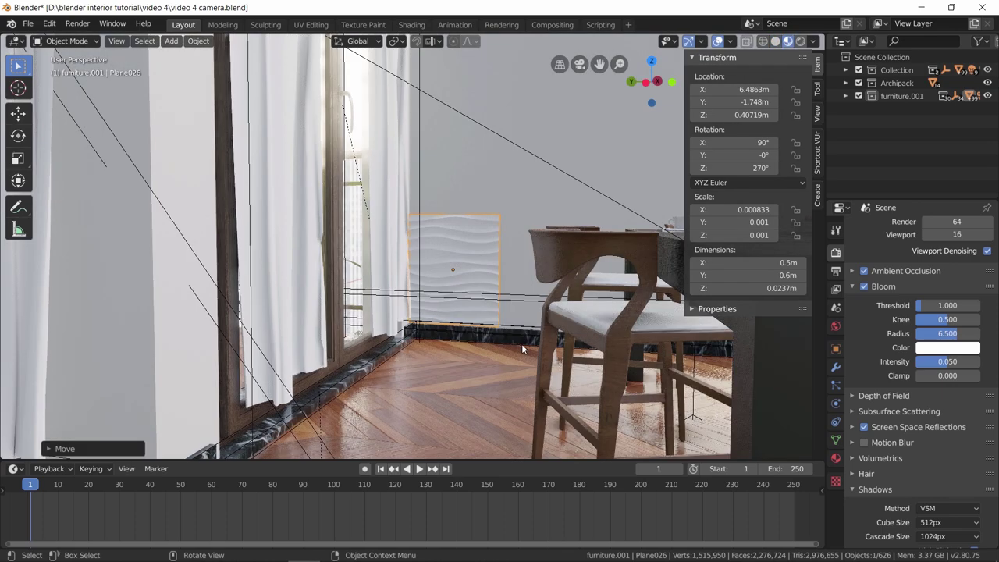
{"action": "scroll", "coordinate": [533, 356], "scroll_direction": "up", "scroll_amount": 5}
{"action": "middle_click_drag", "start_coordinate": [533, 355], "coordinate": [371, 139], "text": "shift"}
{"action": "scroll", "coordinate": [406, 245], "scroll_direction": "up", "scroll_amount": 7}
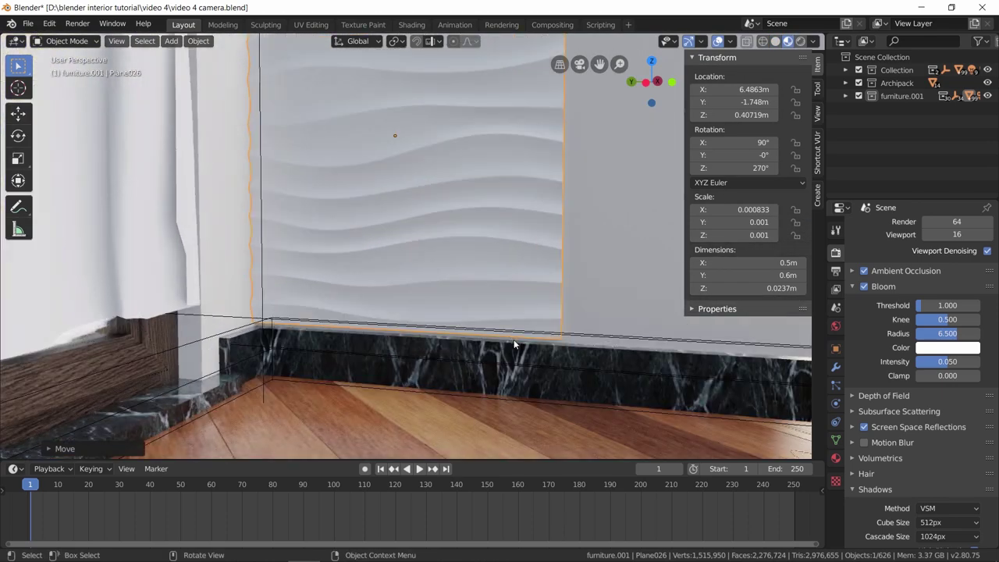
{"action": "key", "text": "g"}
{"action": "key", "text": "z"}
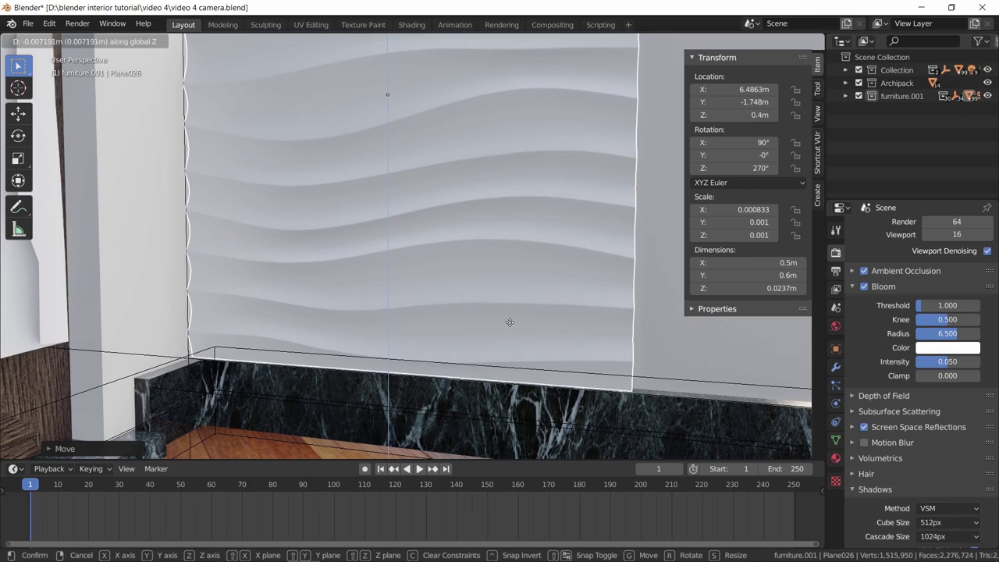
{"action": "left_click", "coordinate": [509, 321], "text": "ctrl"}
Add an Array modifier with a count of 5 to repeat the wavy panel across the end wall.
{"action": "scroll", "coordinate": [447, 328], "scroll_direction": "down", "scroll_amount": 6}
{"action": "middle_click_drag", "start_coordinate": [448, 328], "coordinate": [370, 334]}
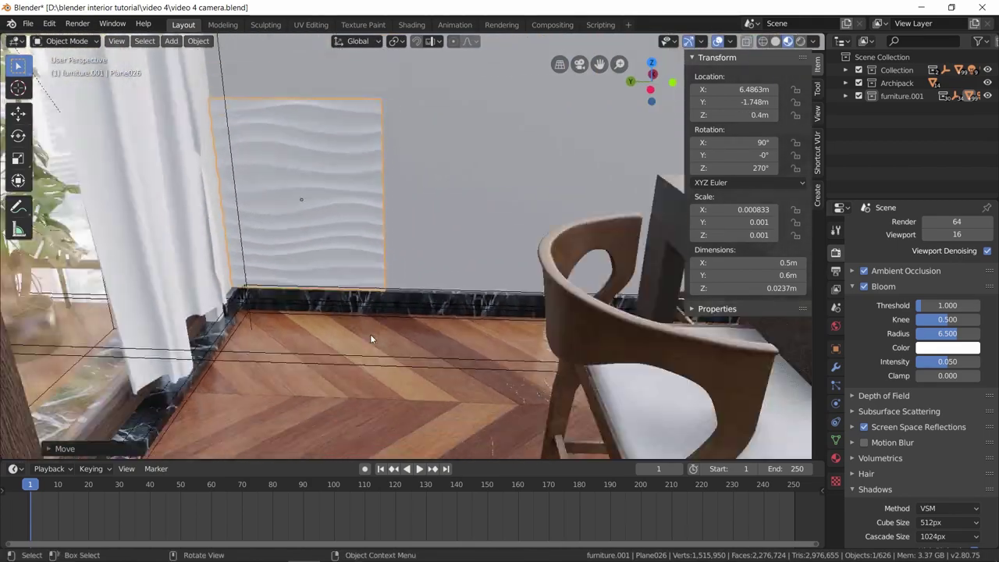
{"action": "scroll", "coordinate": [370, 334], "scroll_direction": "down", "scroll_amount": 6}
{"action": "scroll", "coordinate": [496, 274], "scroll_direction": "up", "scroll_amount": 1}
{"action": "middle_click_drag", "start_coordinate": [497, 274], "coordinate": [437, 341], "text": "shift"}
{"action": "scroll", "coordinate": [463, 349], "scroll_direction": "up", "scroll_amount": 2}
{"action": "left_click", "coordinate": [835, 367]}
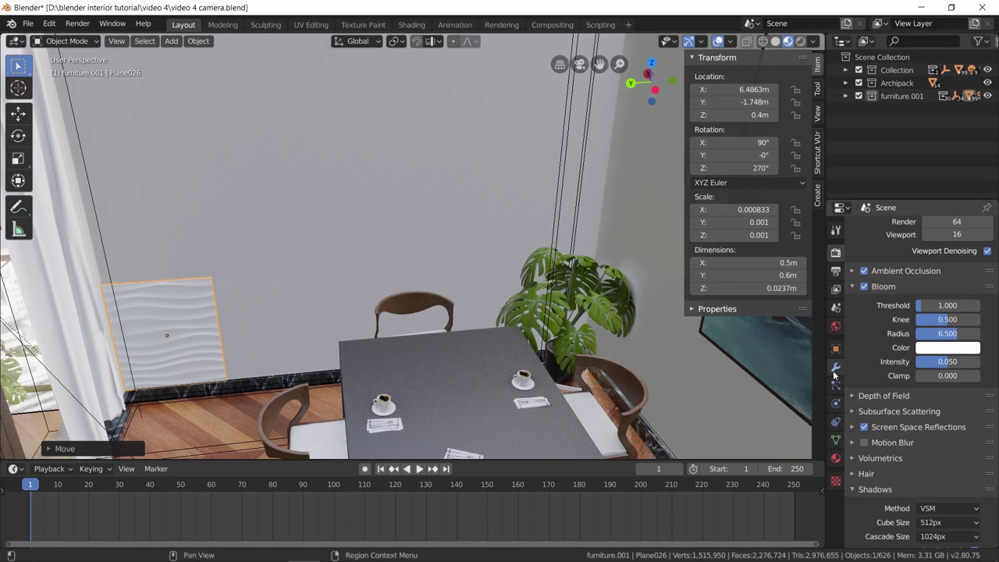
{"action": "left_click", "coordinate": [897, 228]}
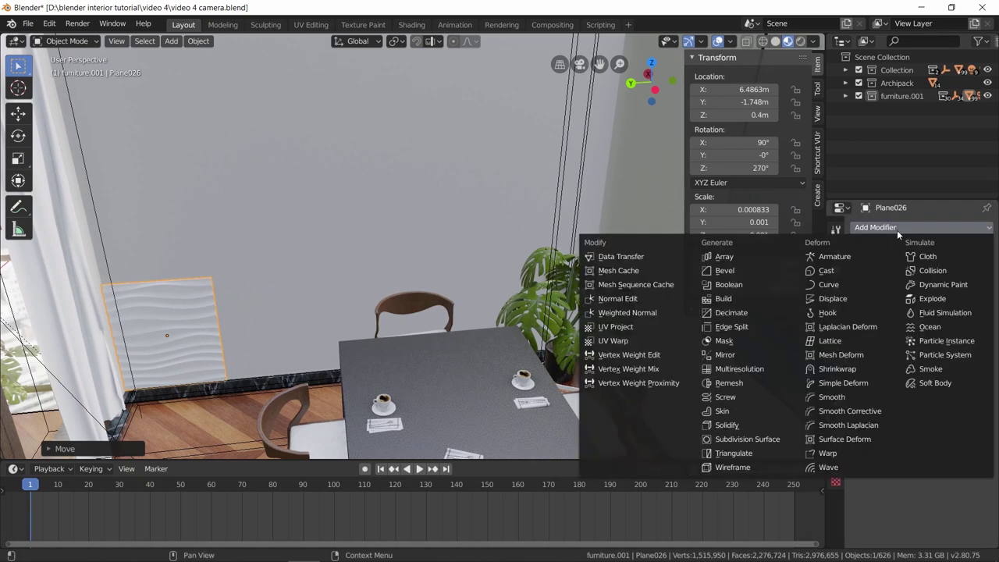
{"action": "left_click", "coordinate": [747, 256]}
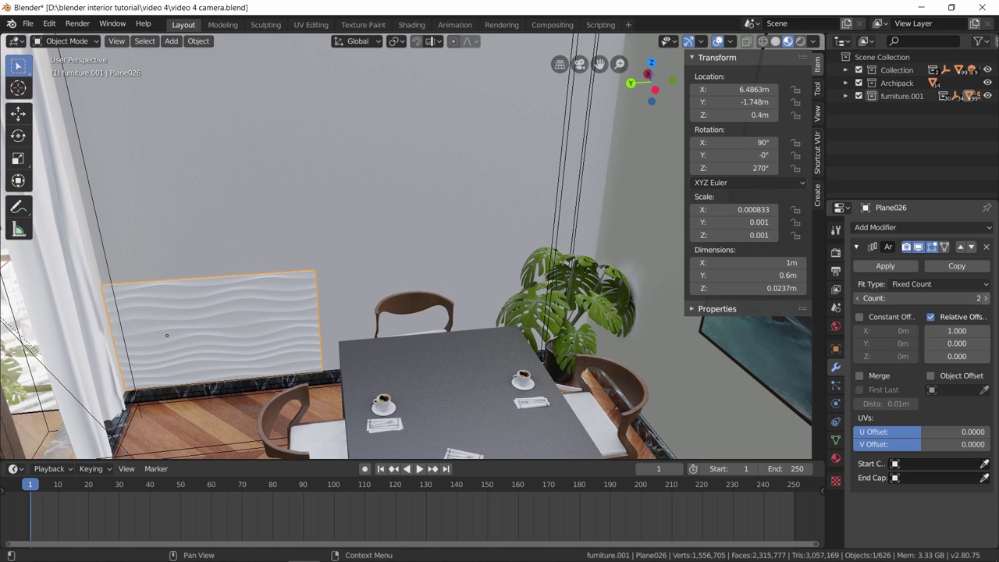
{"action": "left_click", "coordinate": [985, 298]}
{"action": "left_click", "coordinate": [985, 298]}
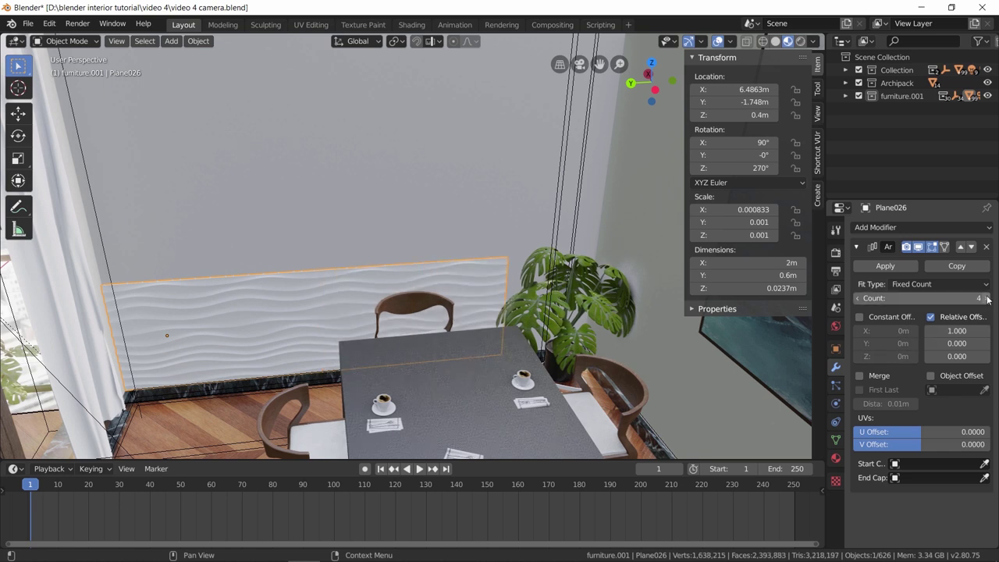
{"action": "left_click", "coordinate": [985, 298]}
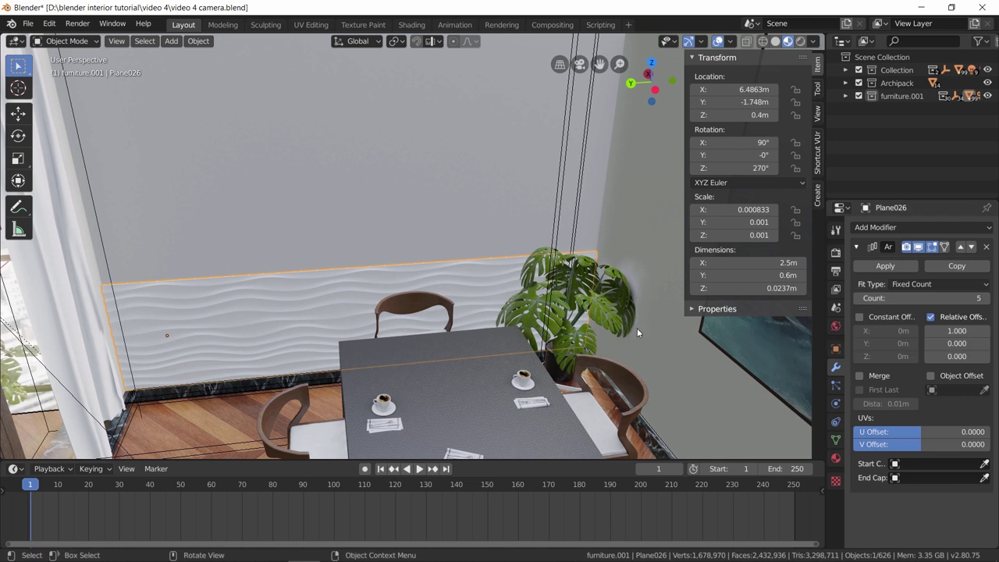
Add a second Array modifier with relative offset X 0, Y 1 and count 4 to stack the panels up the wall.
{"action": "left_click", "coordinate": [856, 246]}
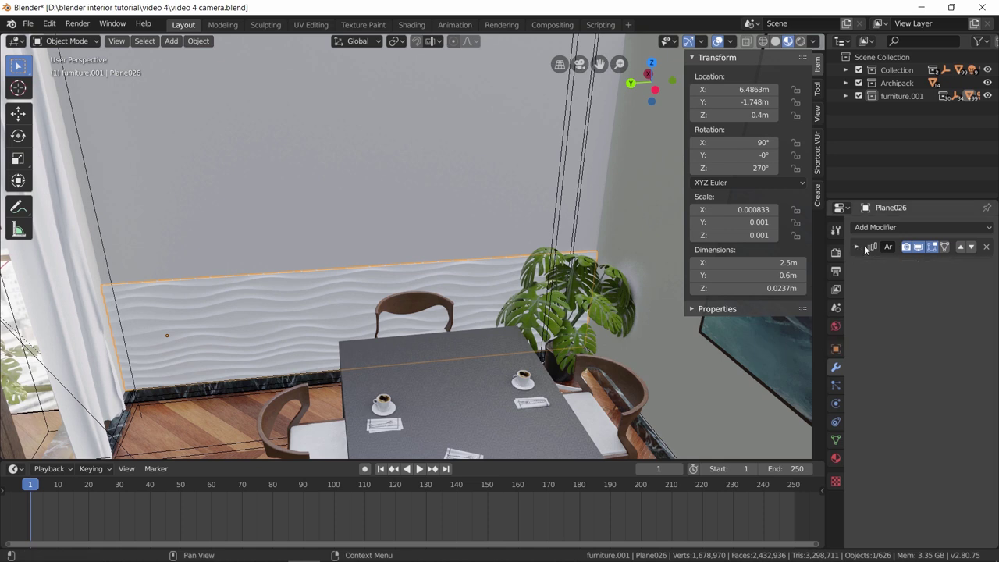
{"action": "left_click", "coordinate": [936, 228]}
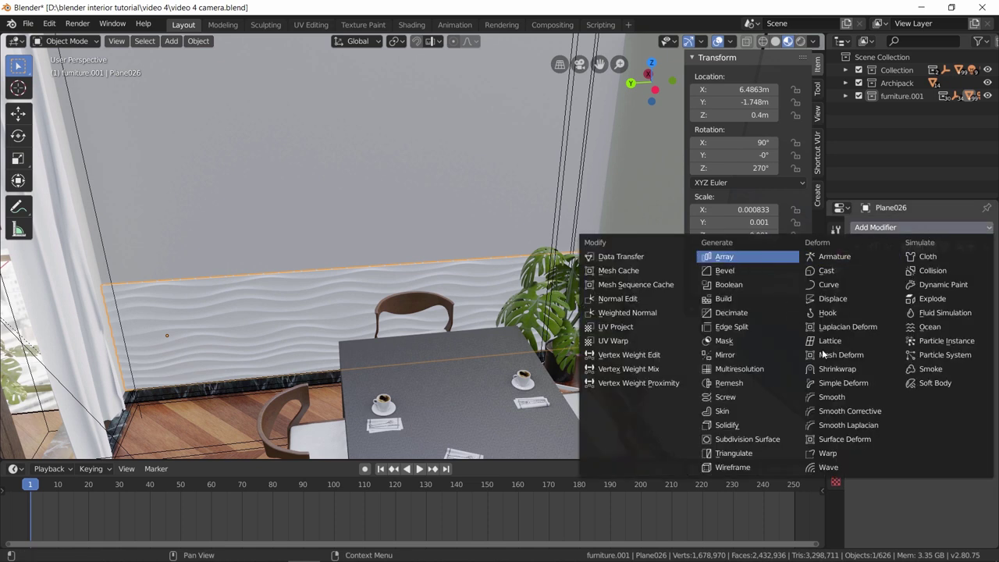
{"action": "left_click", "coordinate": [755, 257]}
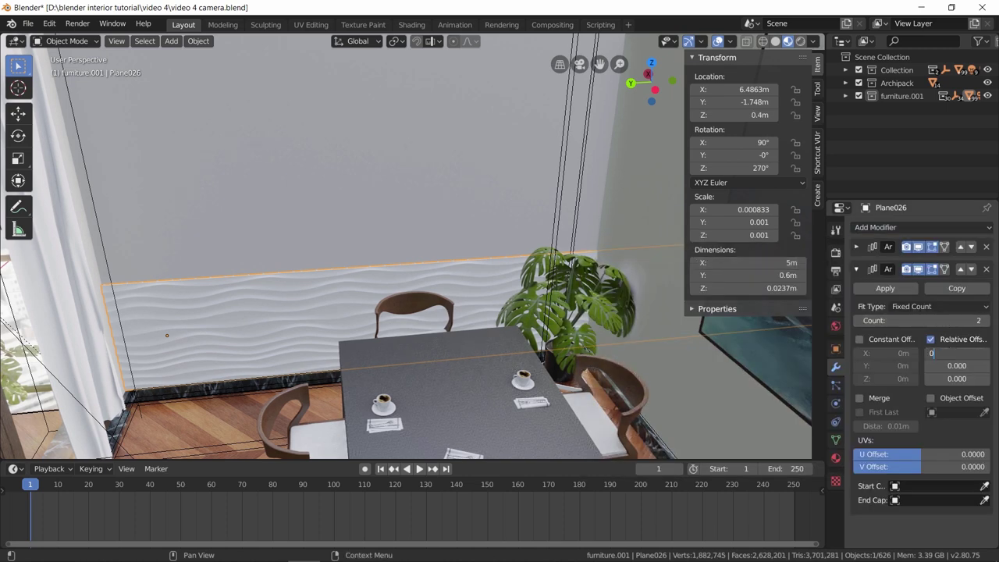
{"action": "key", "text": "Tab"}
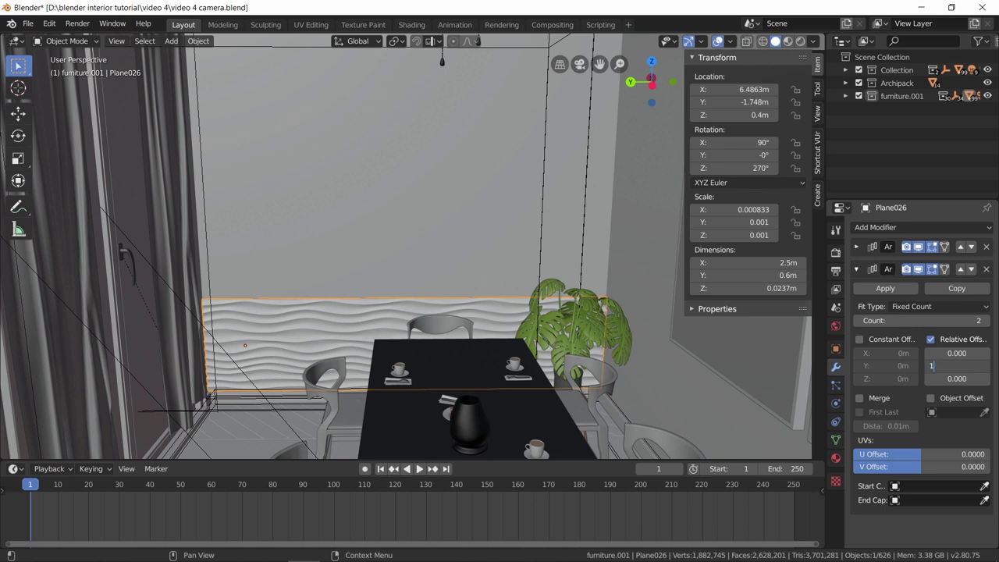
{"action": "key", "text": "Return"}
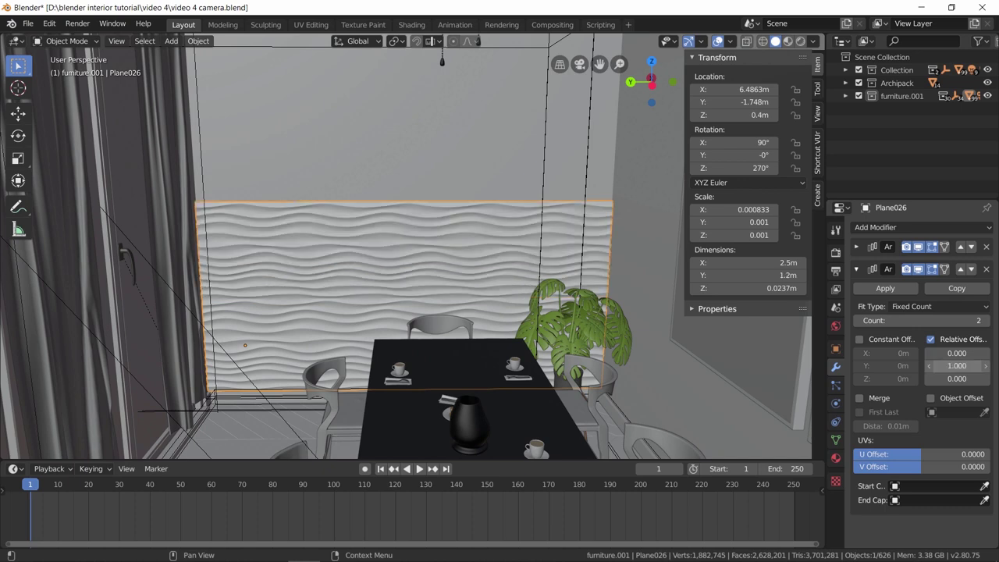
{"action": "left_click", "coordinate": [986, 321]}
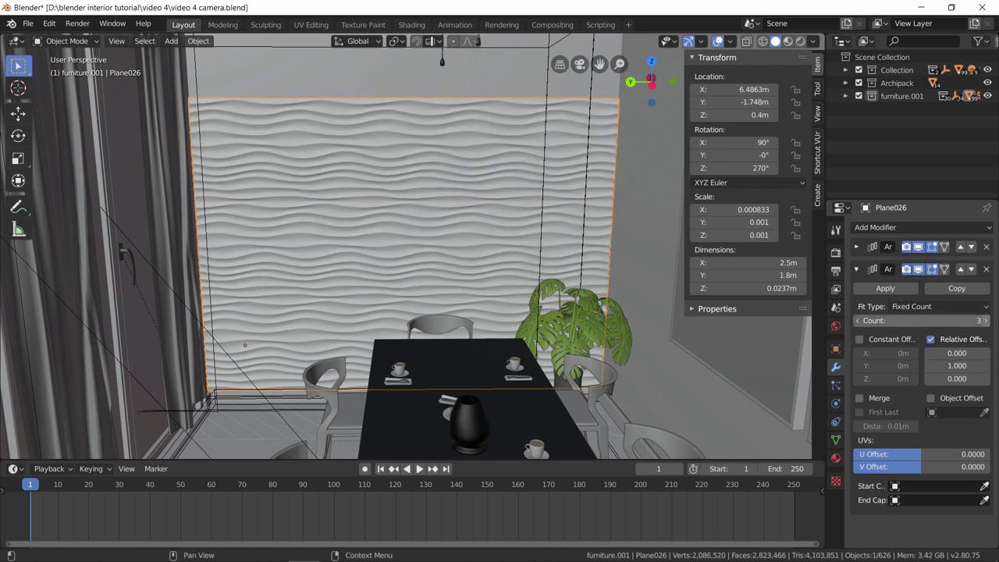
{"action": "left_click", "coordinate": [986, 321]}
{"action": "middle_click_drag", "start_coordinate": [508, 198], "coordinate": [488, 258], "text": "shift"}
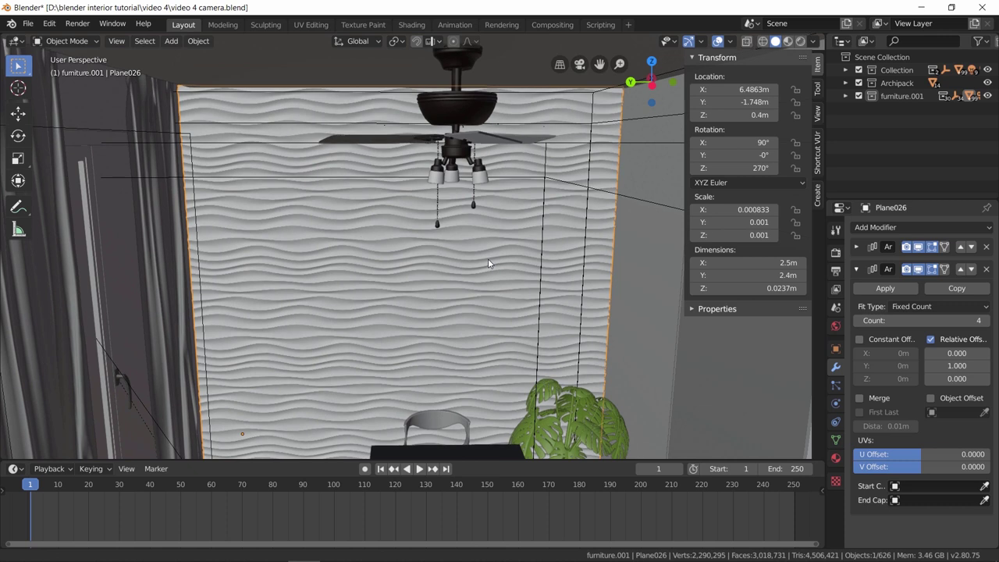
Apply both Array modifiers on the wall panel.
{"action": "left_click", "coordinate": [882, 289]}
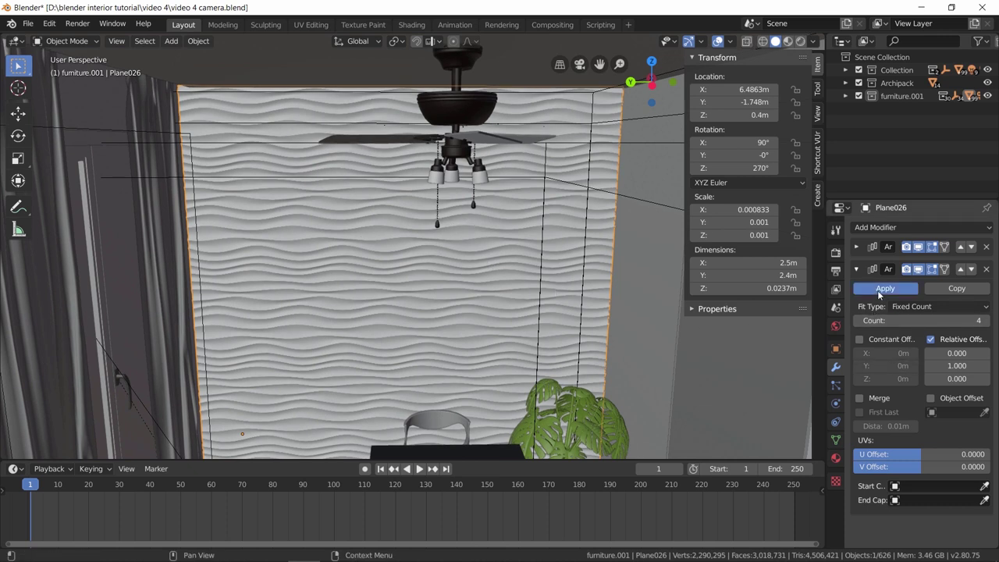
{"action": "left_click", "coordinate": [857, 246]}
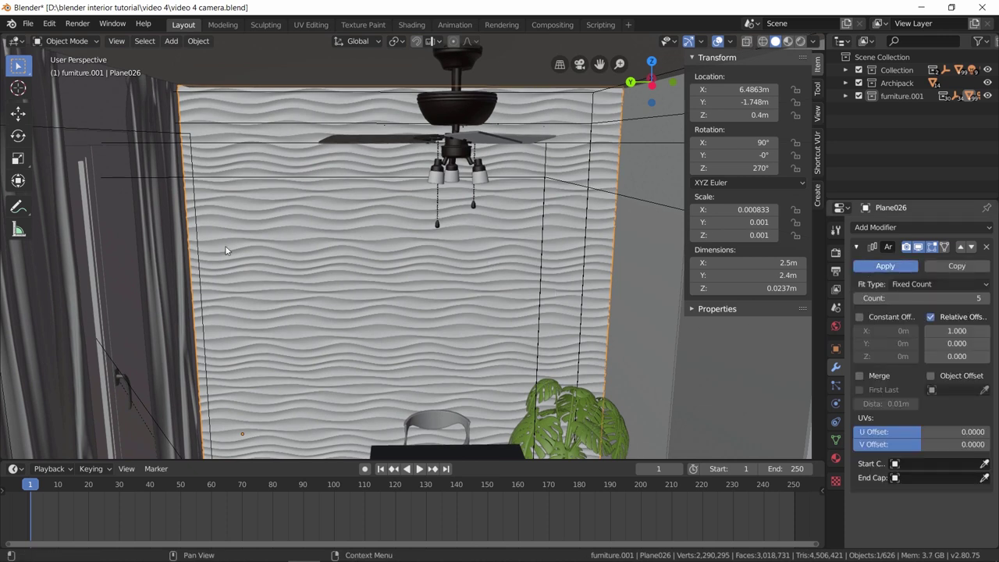
Show the room through the camera in rendered shading with the transform sidebar hidden.
{"action": "key", "text": "KP_0"}
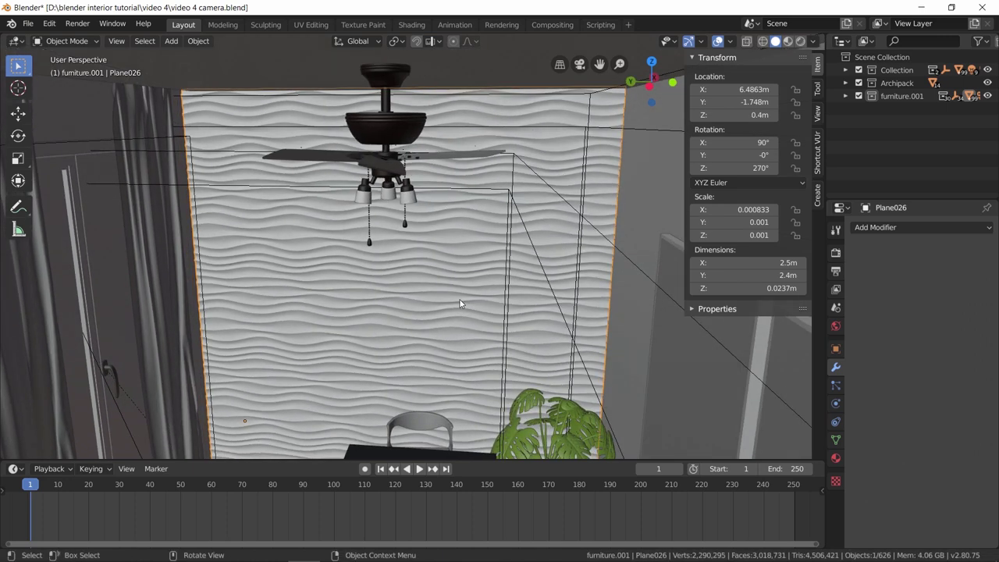
{"action": "key", "text": "n"}
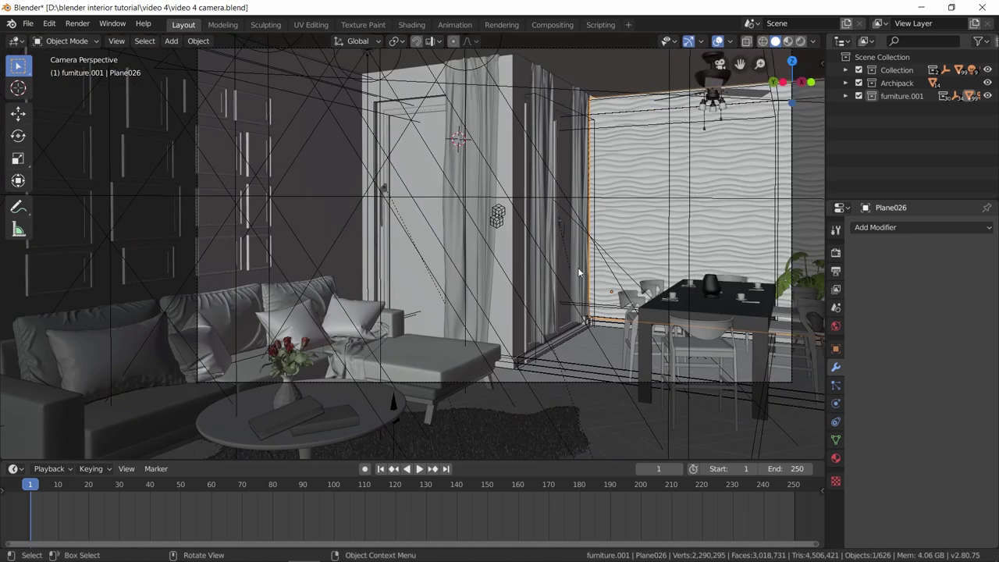
{"action": "key", "text": "z"}
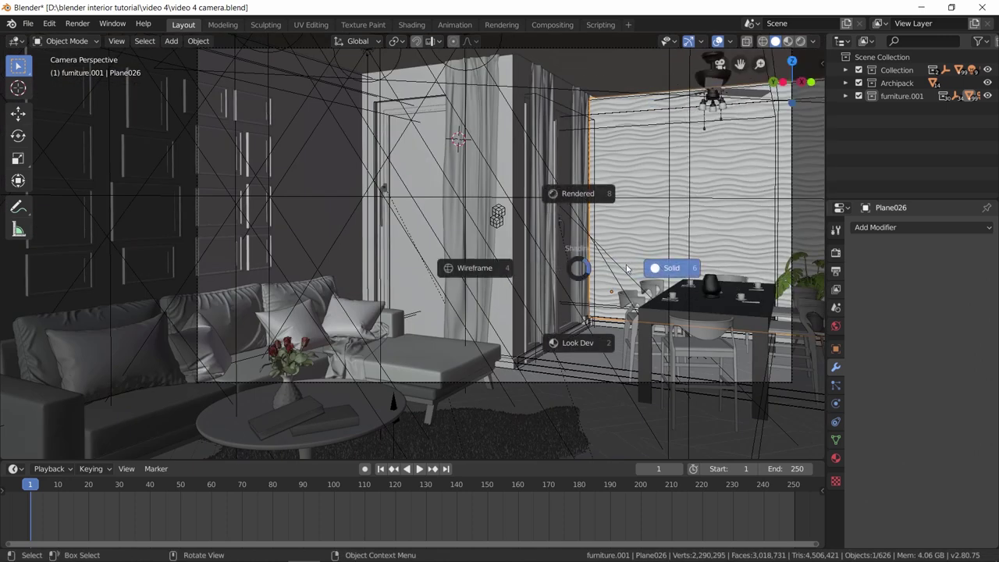
{"action": "left_click", "coordinate": [591, 193]}
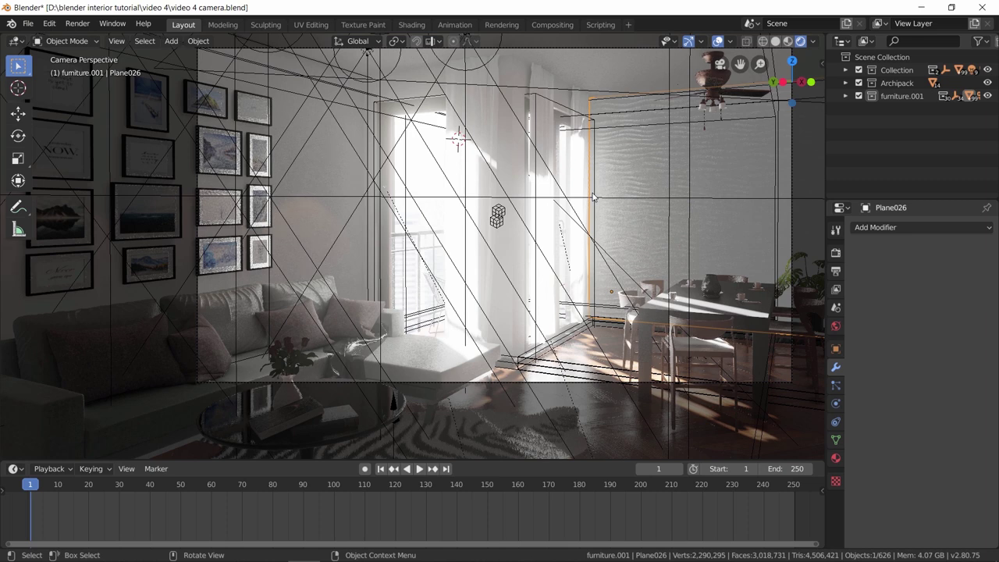
Select the floor's reflection plane probe and set its Clipping Offset to 1 m, after trying 0.101 m.
{"action": "left_click", "coordinate": [579, 371]}
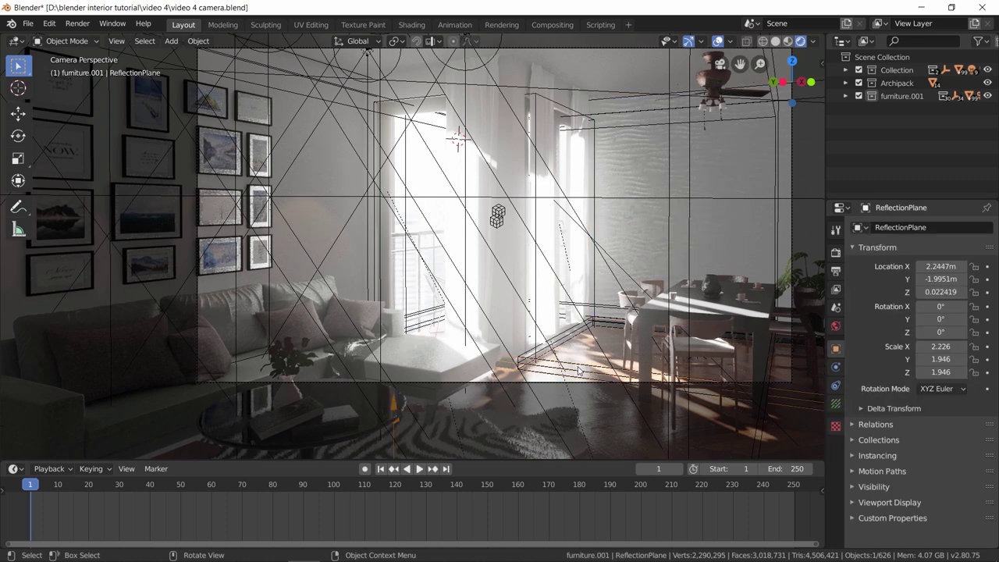
{"action": "left_click", "coordinate": [836, 404]}
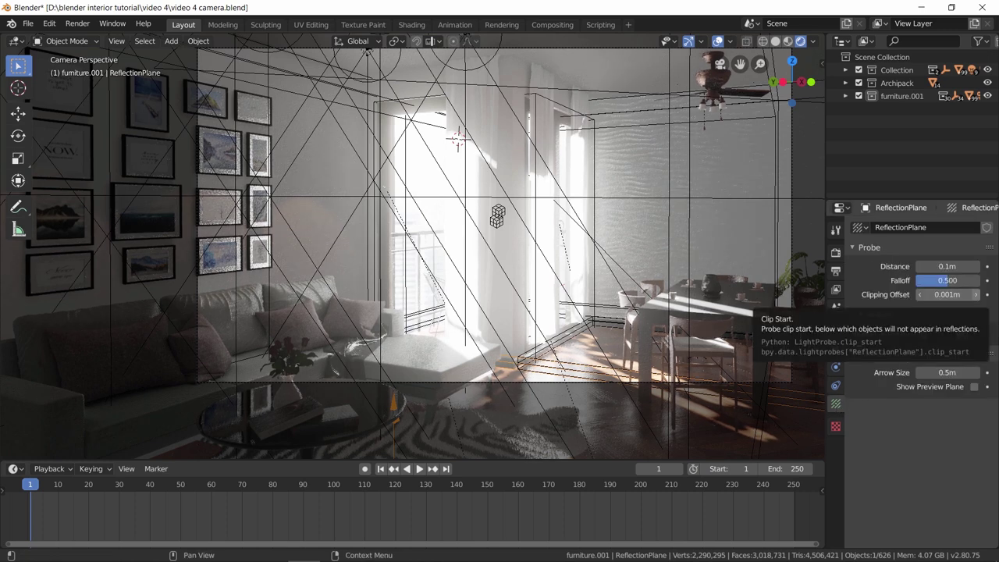
{"action": "left_click", "coordinate": [975, 294]}
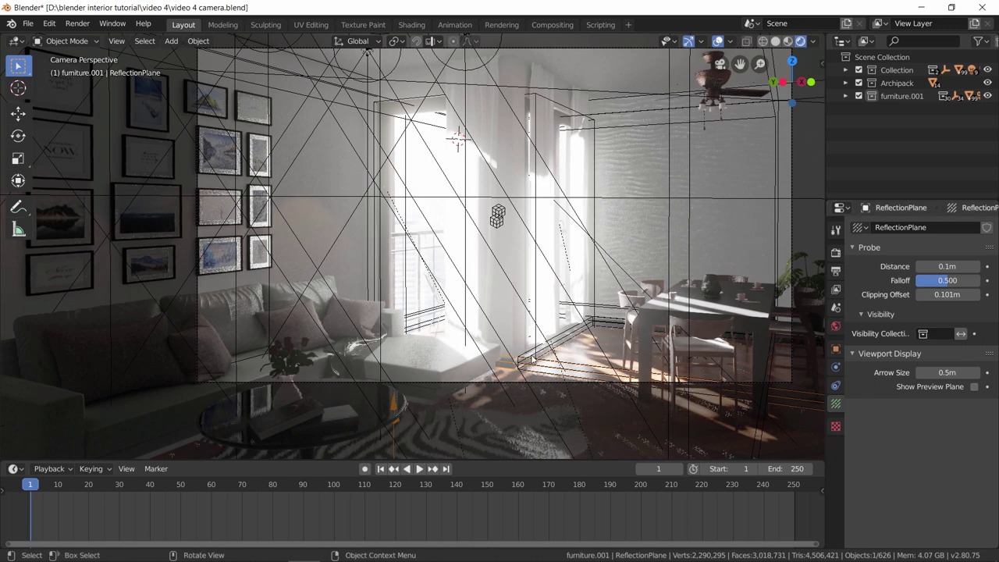
{"action": "middle_click", "coordinate": [537, 361]}
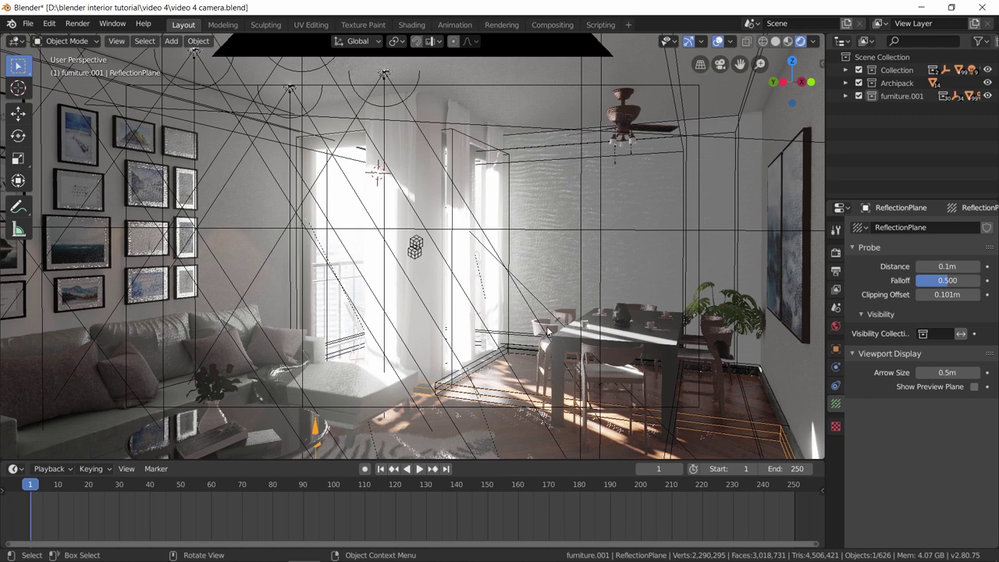
{"action": "middle_click_drag", "start_coordinate": [546, 328], "coordinate": [586, 275]}
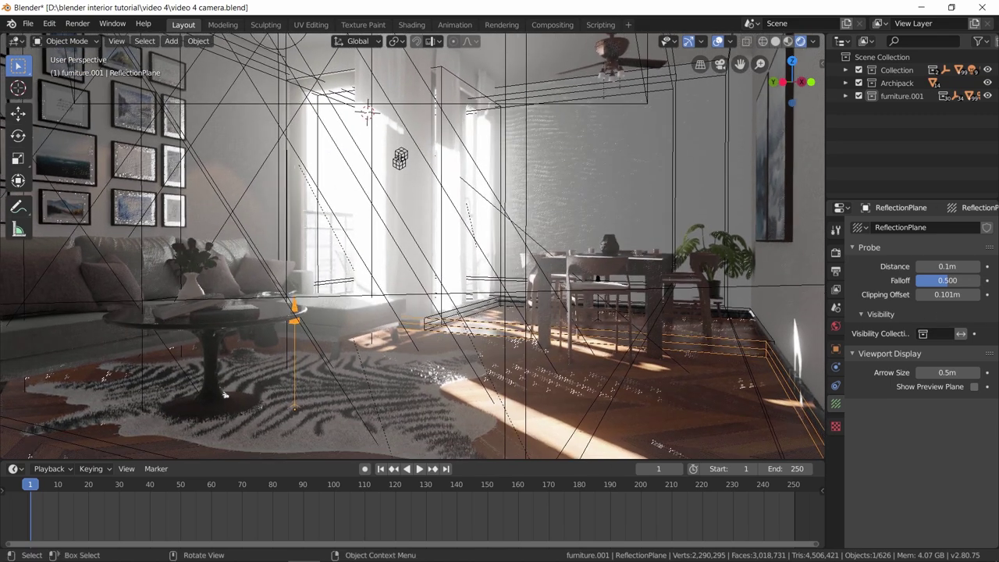
{"action": "left_click", "coordinate": [954, 295]}
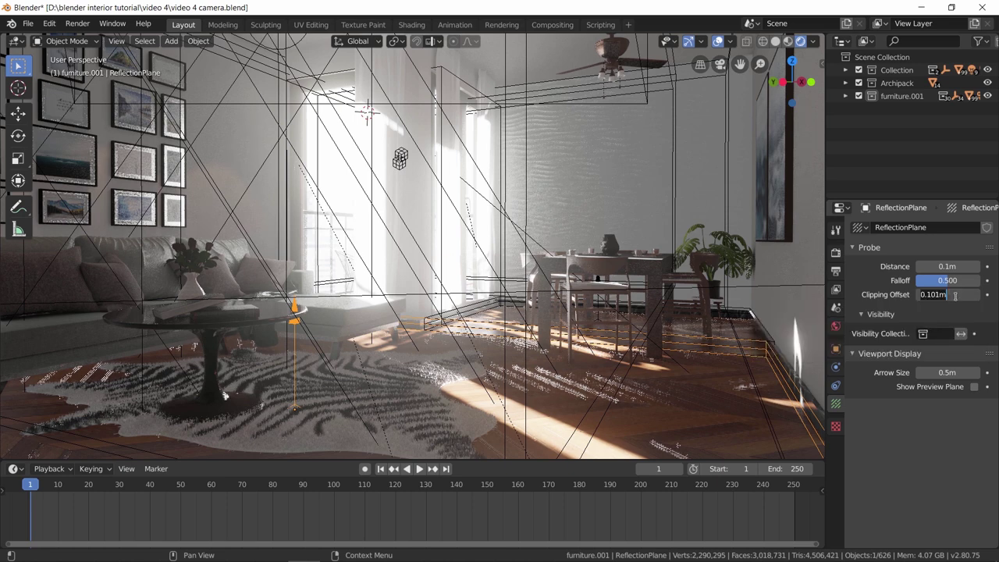
{"action": "key", "text": "Return"}
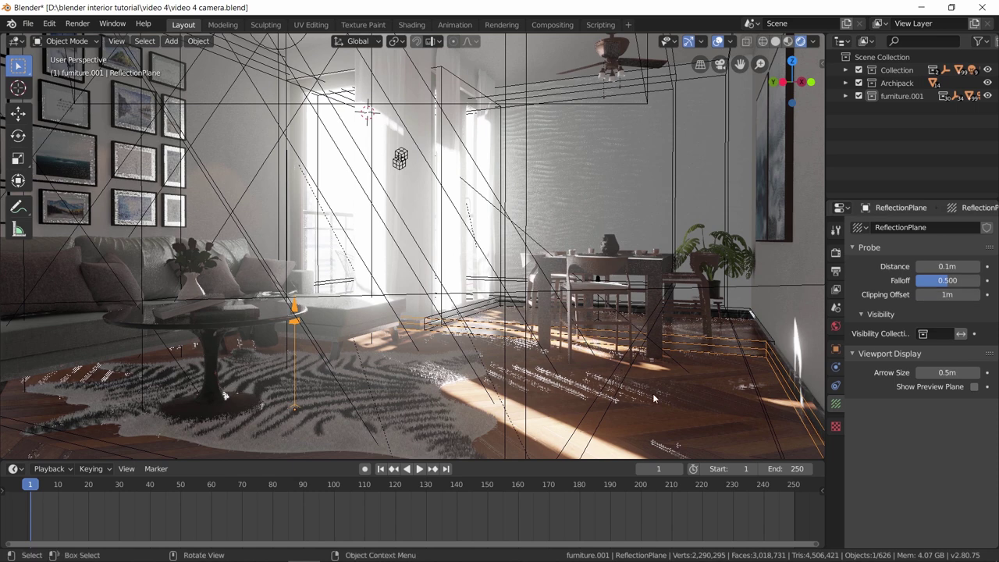
Add a new camera and align it to a view from behind the sofa towards the dining area's panelled wall.
{"action": "left_click", "coordinate": [468, 309]}
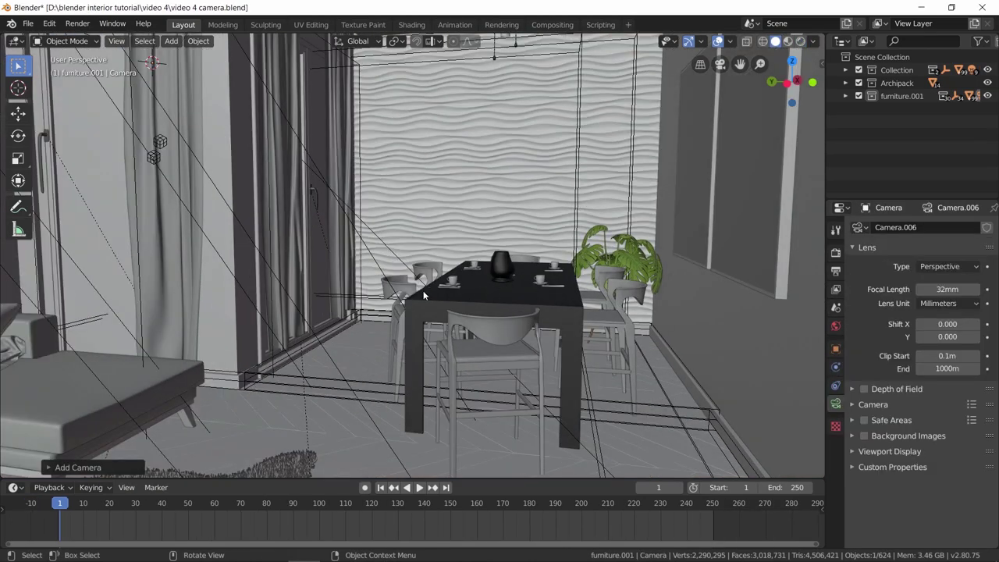
{"action": "scroll", "coordinate": [379, 303], "scroll_direction": "down", "scroll_amount": 2}
{"action": "middle_click_drag", "start_coordinate": [379, 303], "coordinate": [402, 310]}
{"action": "scroll", "coordinate": [333, 306], "scroll_direction": "down", "scroll_amount": 3}
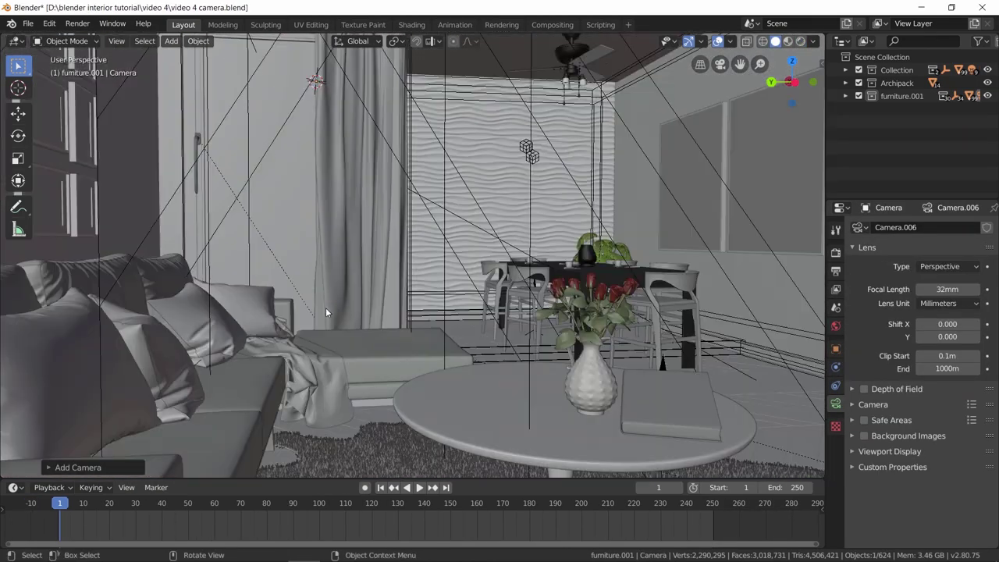
{"action": "middle_click_drag", "start_coordinate": [325, 308], "coordinate": [360, 323]}
{"action": "key", "text": "ctrl+alt+KP_0"}
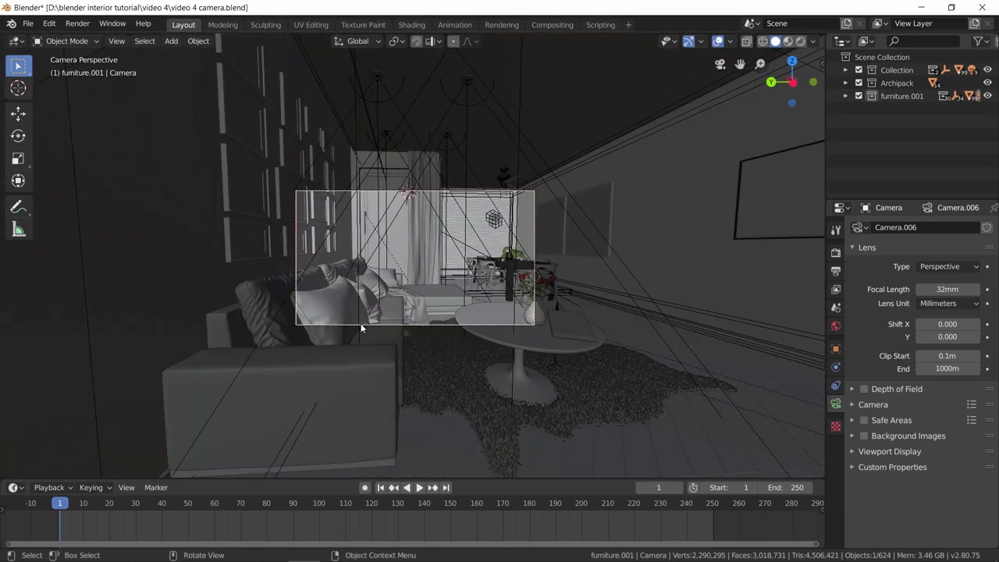
Split the 3D viewport side by side, keeping the camera view in the second viewport.
{"action": "left_click_drag", "start_coordinate": [825, 37], "coordinate": [527, 47]}
{"action": "left_click", "coordinate": [526, 40]}
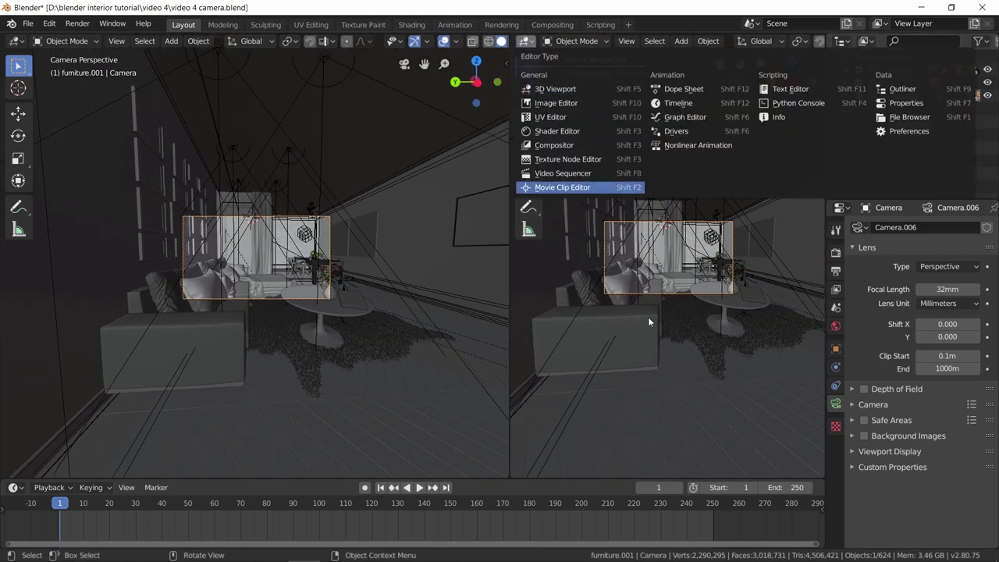
{"action": "left_click", "coordinate": [661, 384]}
{"action": "key", "text": "KP_0"}
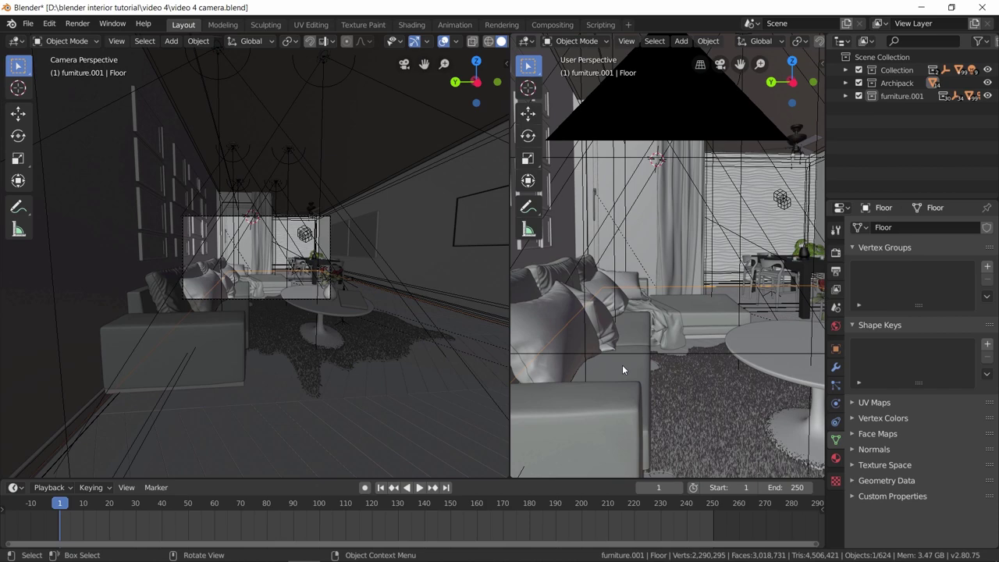
{"action": "key", "text": "KP_0"}
Show the first viewport in wireframe from outside the room.
{"action": "mouse_move", "coordinate": [337, 348]}
{"action": "middle_mouse_down"}
{"action": "mouse_move", "coordinate": [233, 388]}
{"action": "mouse_move", "coordinate": [305, 277]}
{"action": "middle_mouse_up"}
{"action": "scroll", "coordinate": [239, 375], "scroll_direction": "down", "scroll_amount": 9}
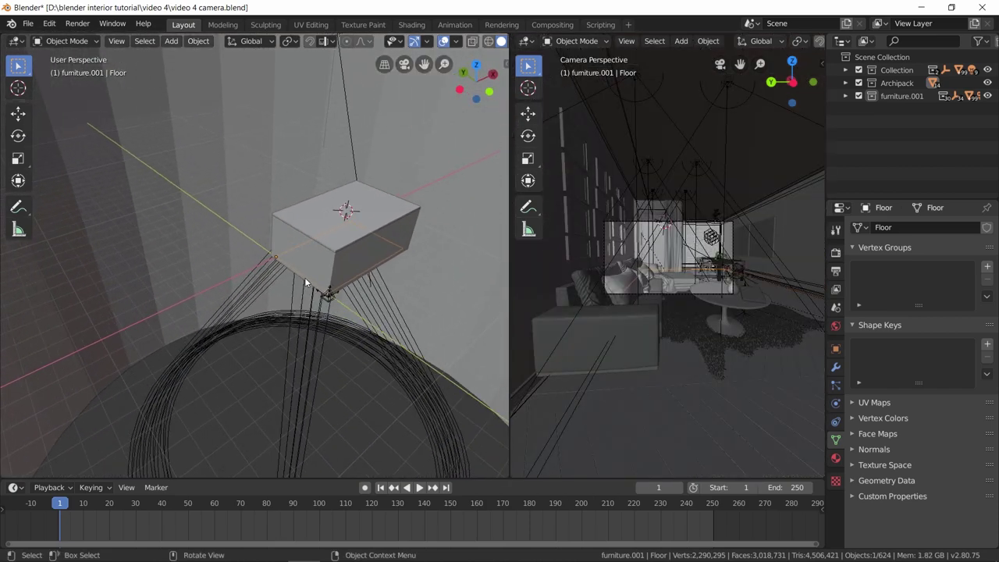
{"action": "scroll", "coordinate": [304, 277], "scroll_direction": "up", "scroll_amount": 3}
{"action": "key", "text": "z"}
{"action": "key", "text": "4"}
{"action": "scroll", "coordinate": [387, 238], "scroll_direction": "up", "scroll_amount": 5}
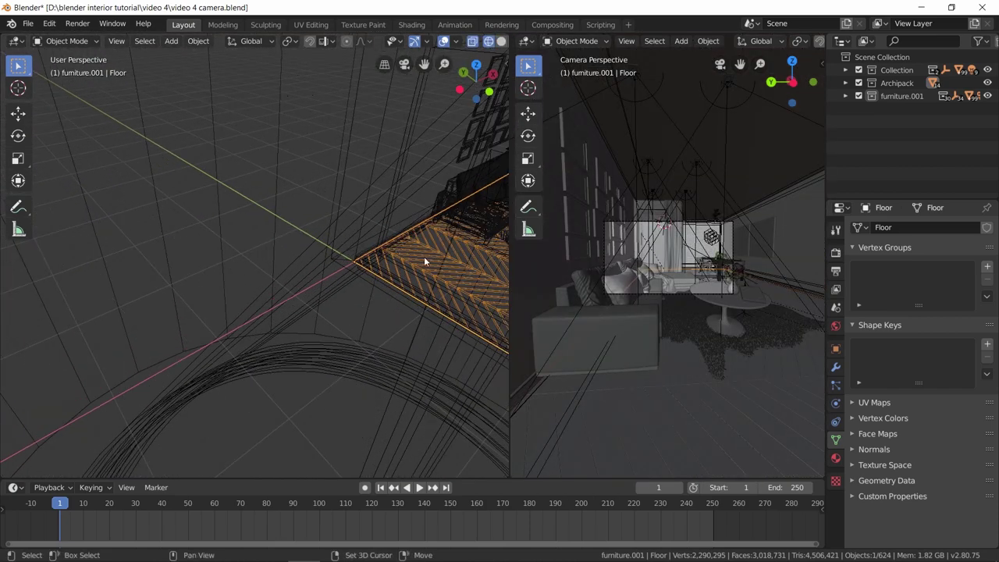
Select the new camera and move it back along global X to about X -0.61 m, outside the room.
{"action": "middle_click_drag", "start_coordinate": [424, 256], "coordinate": [143, 267], "text": "shift"}
{"action": "left_click", "coordinate": [103, 207]}
{"action": "scroll", "coordinate": [282, 229], "scroll_direction": "down", "scroll_amount": 3}
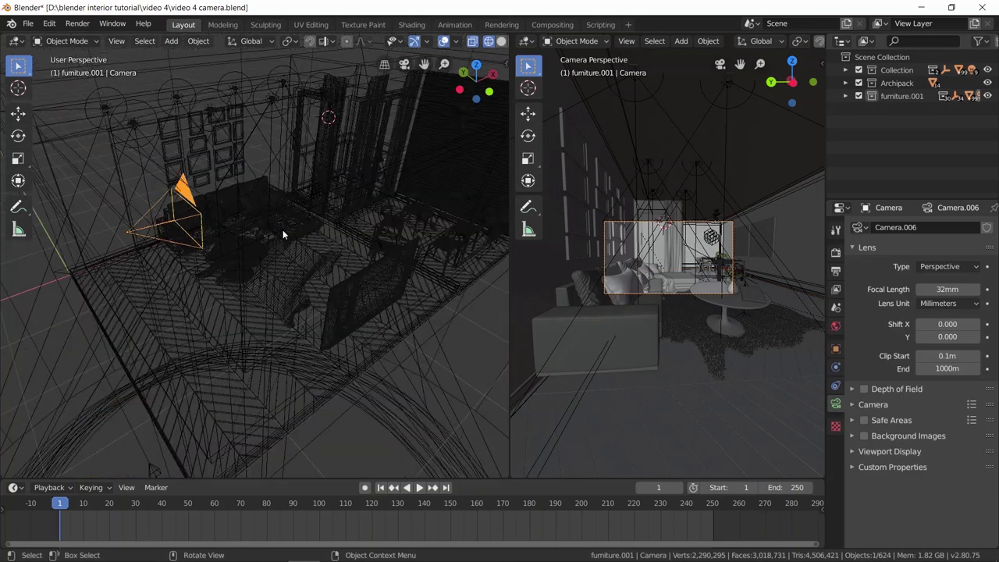
{"action": "middle_click_drag", "start_coordinate": [248, 246], "coordinate": [317, 287]}
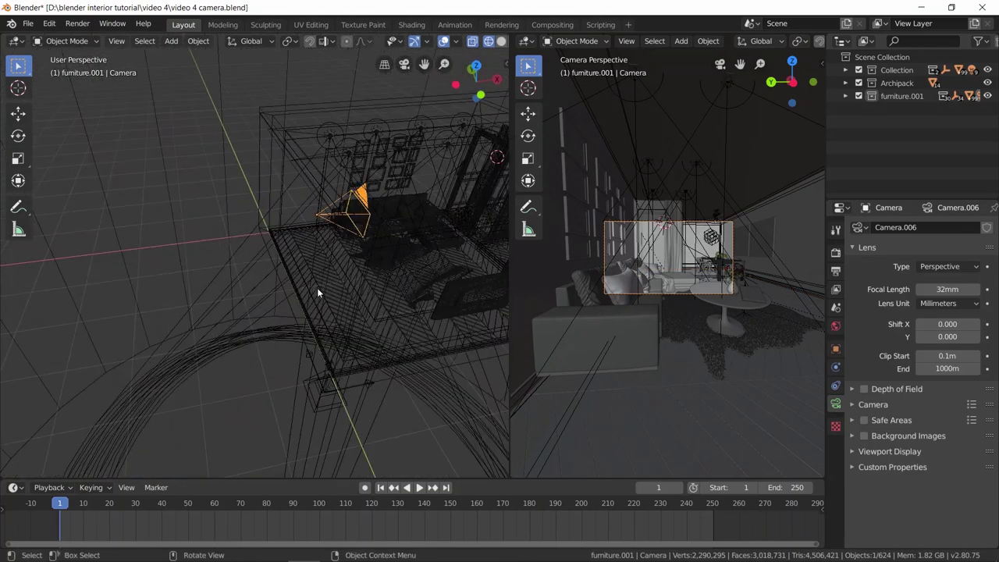
{"action": "key", "text": "g"}
{"action": "key", "text": "x"}
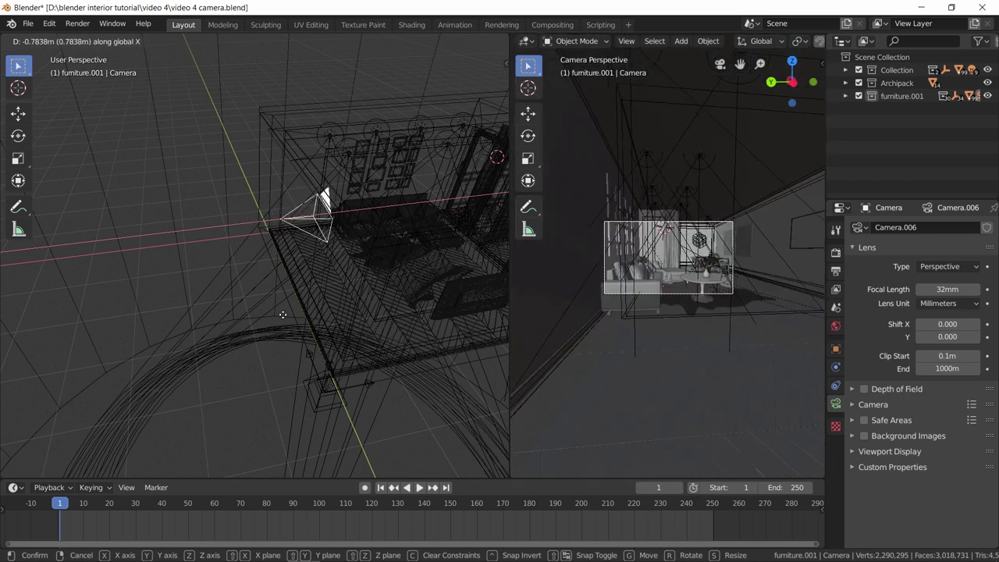
{"action": "left_click", "coordinate": [258, 328]}
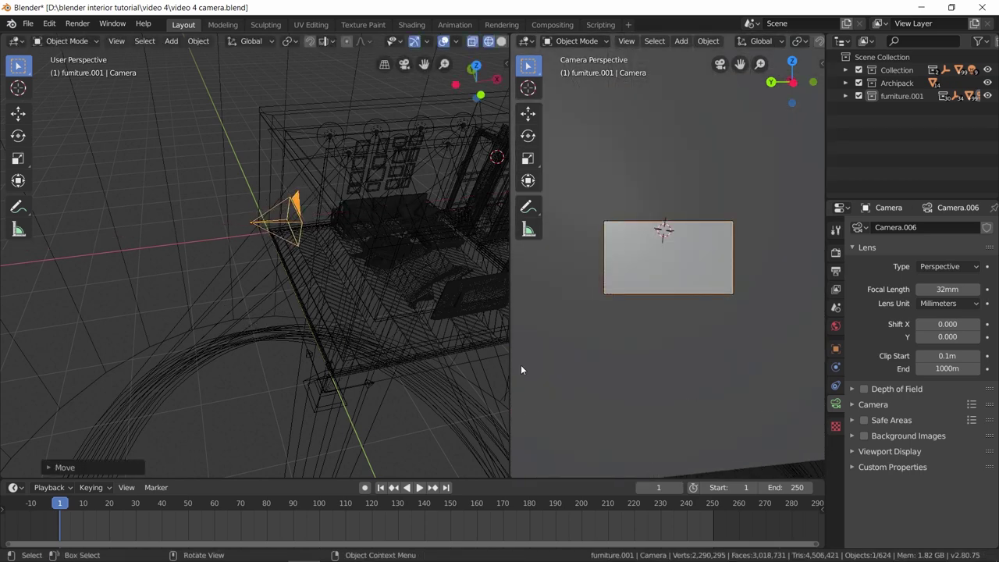
Raise the camera's Clip Start to 0.7 m so it sees through the wall in front of it.
{"action": "left_click", "coordinate": [975, 356]}
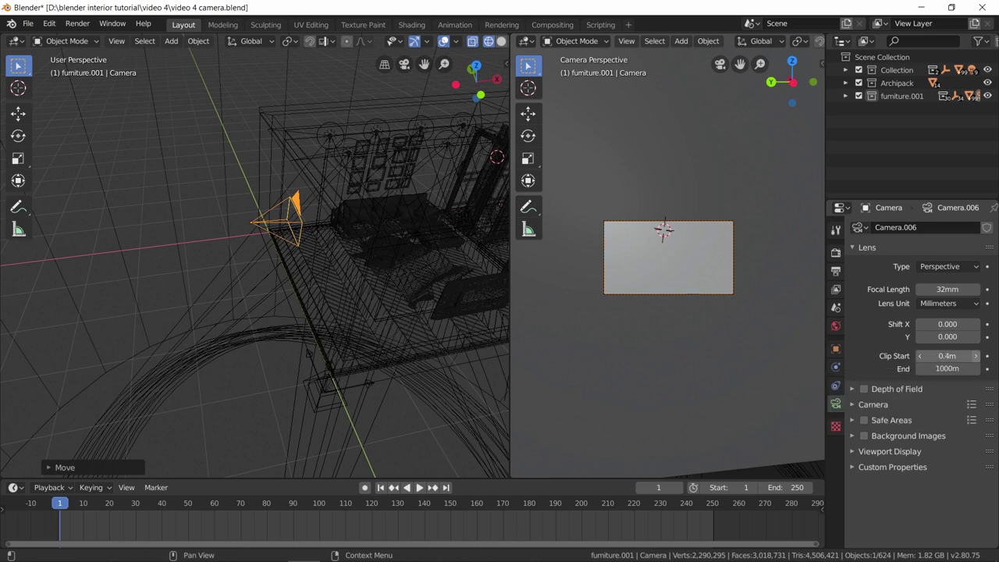
{"action": "left_click", "coordinate": [975, 356]}
{"action": "left_click", "coordinate": [975, 356]}
{"action": "left_click", "coordinate": [975, 356]}
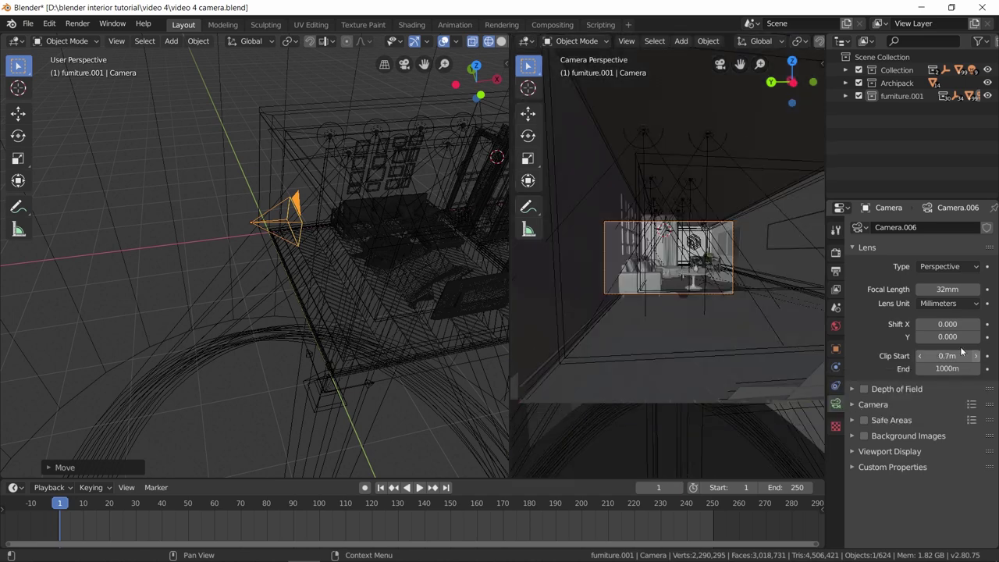
{"action": "scroll", "coordinate": [737, 258], "scroll_direction": "up", "scroll_amount": 3}
{"action": "scroll", "coordinate": [661, 178], "scroll_direction": "up", "scroll_amount": 3}
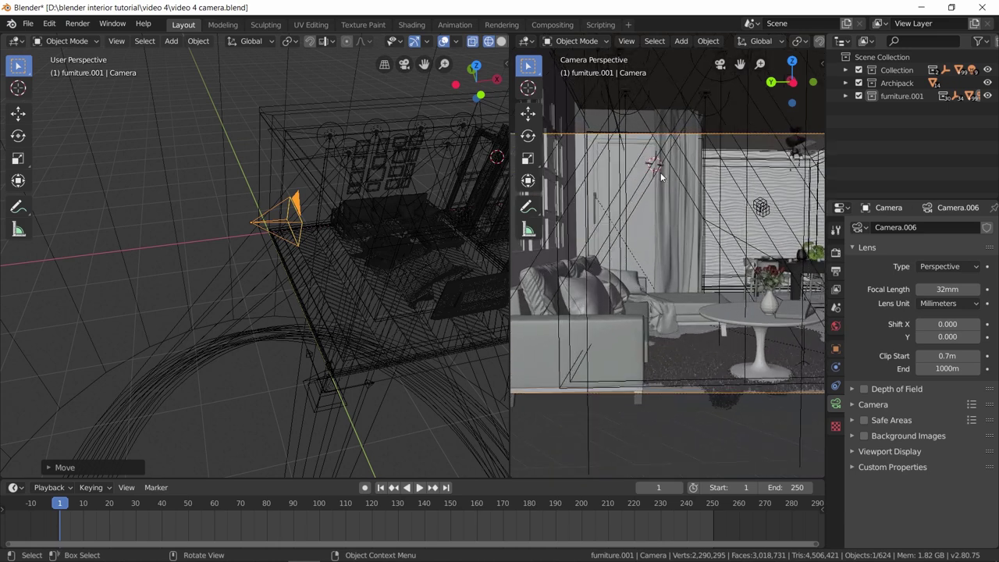
{"action": "scroll", "coordinate": [660, 178], "scroll_direction": "down", "scroll_amount": 1}
Level the camera by setting its rotation to X 90°, Y 0° and Z -90°.
{"action": "left_click", "coordinate": [836, 349]}
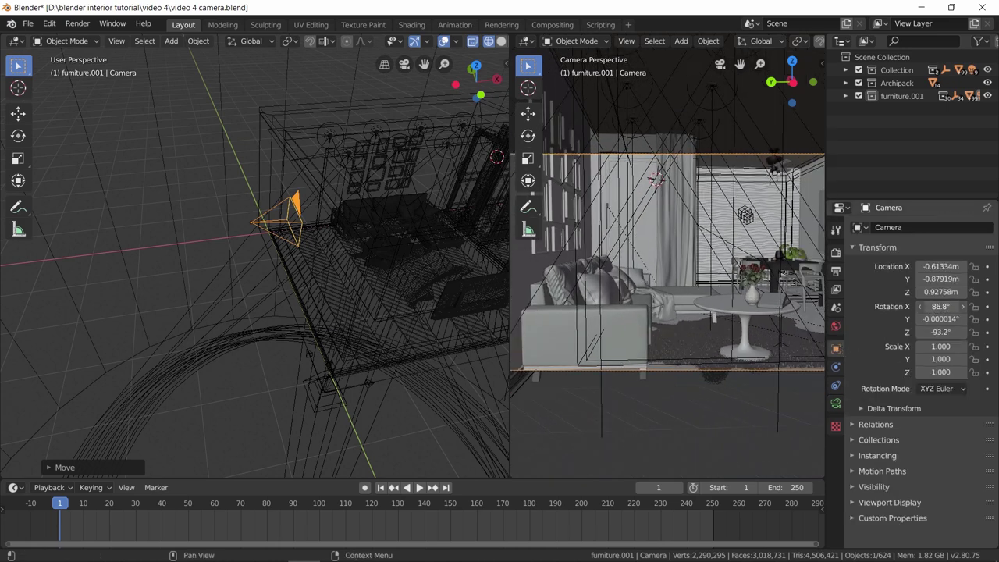
{"action": "key", "text": "Return"}
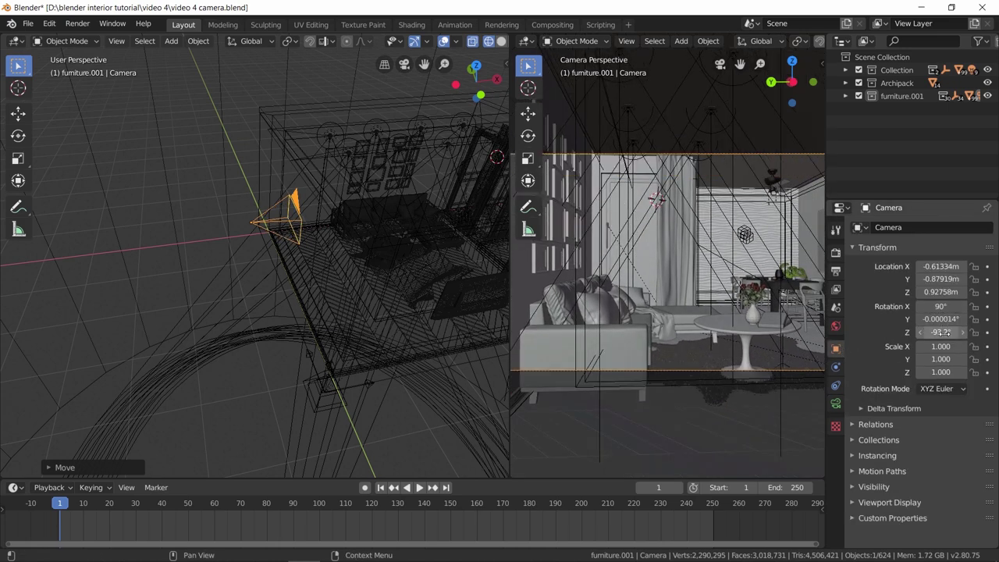
{"action": "key", "text": "Return"}
{"action": "left_click", "coordinate": [941, 319]}
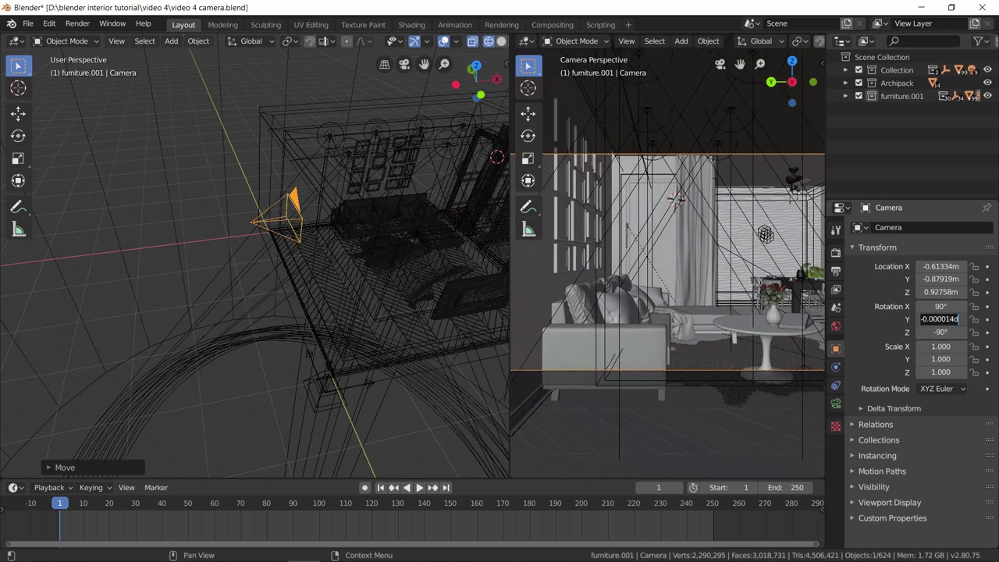
{"action": "type", "text": "0"}
{"action": "key", "text": "Return"}
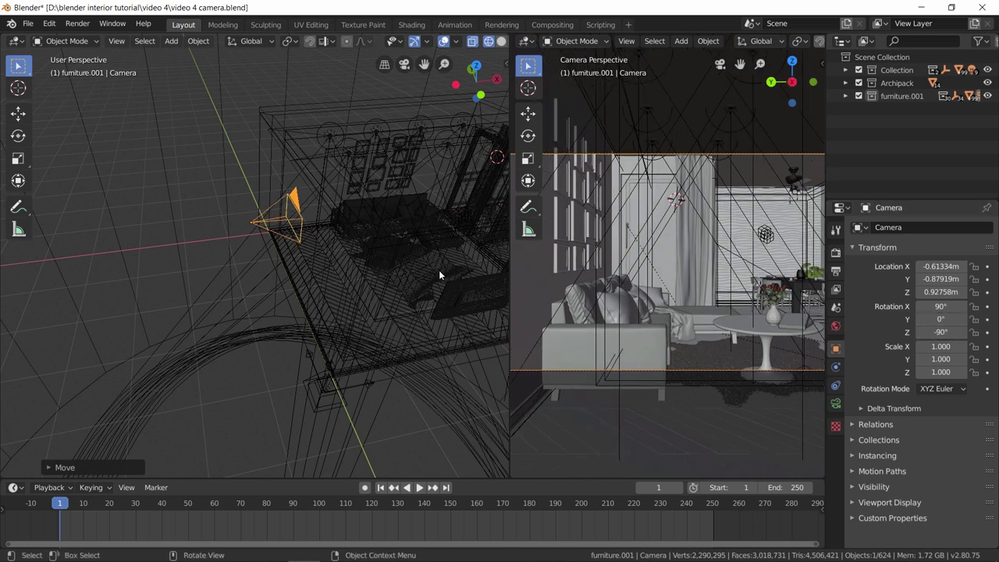
Raise the camera about 0.12 m along global Z, to a height of about 1.05 m.
{"action": "scroll", "coordinate": [655, 292], "scroll_direction": "down", "scroll_amount": 2}
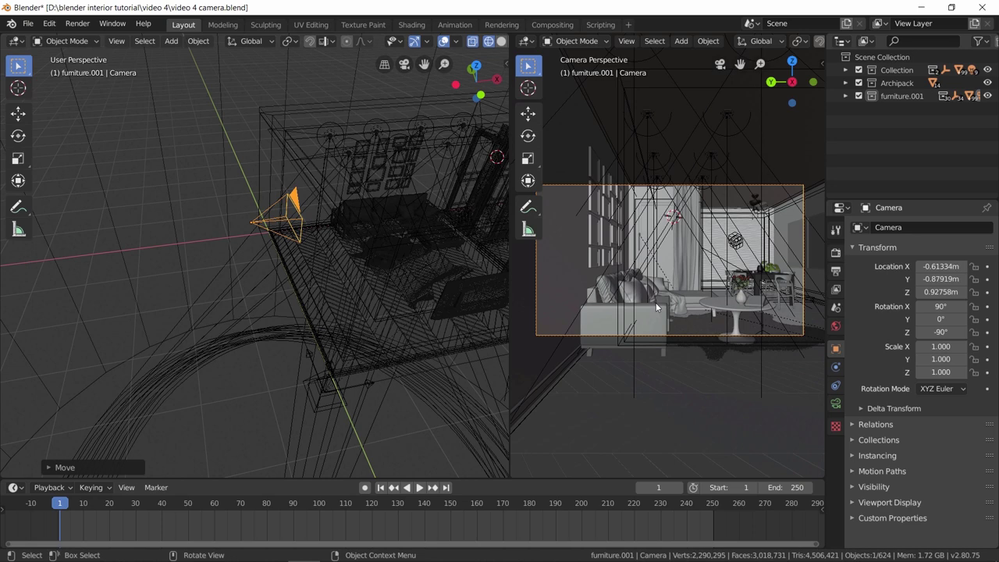
{"action": "middle_click_drag", "start_coordinate": [442, 275], "coordinate": [317, 226]}
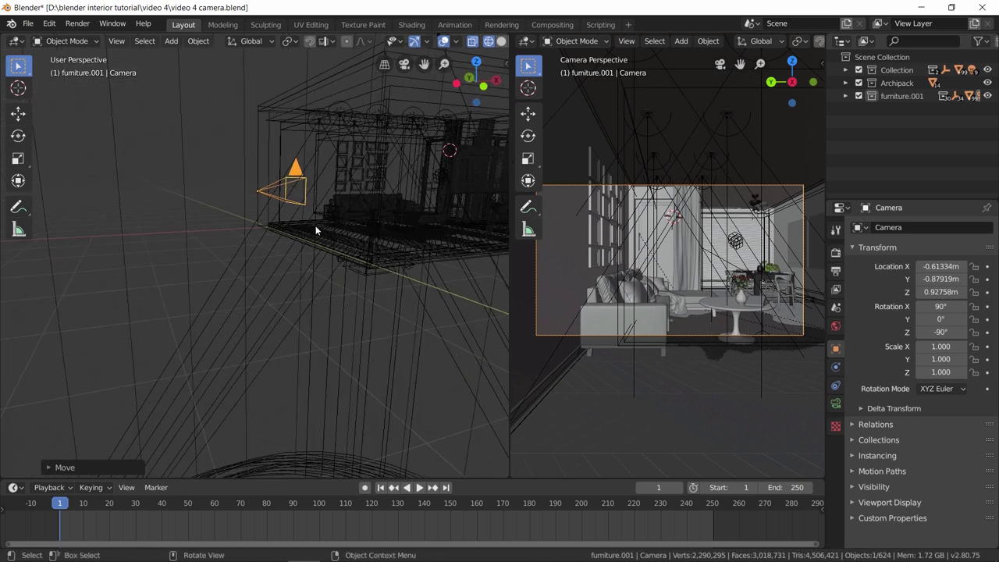
{"action": "key", "text": "g"}
{"action": "key", "text": "x"}
{"action": "key", "text": "z"}
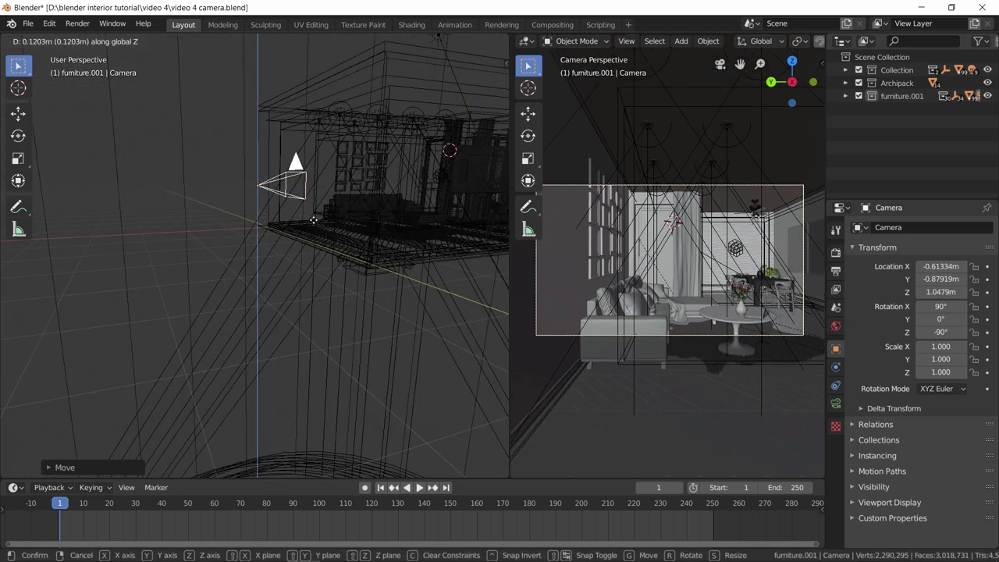
{"action": "left_click", "coordinate": [315, 220]}
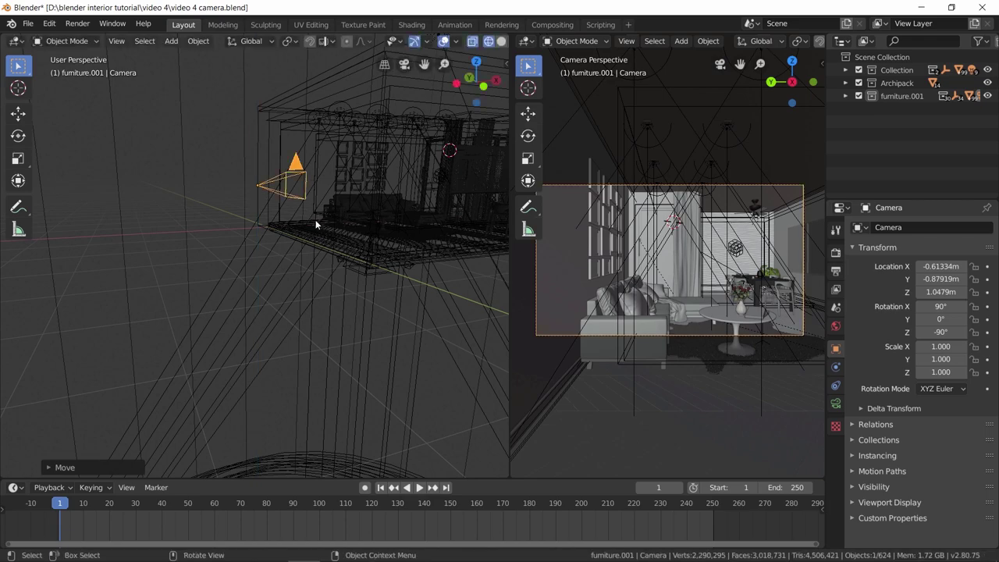
{"action": "middle_click_drag", "start_coordinate": [310, 250], "coordinate": [263, 310]}
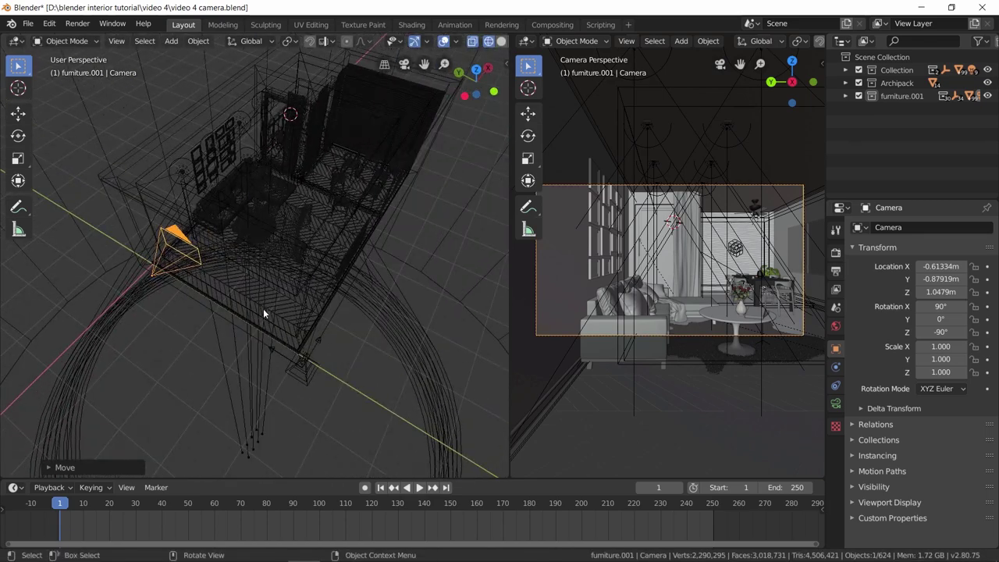
{"action": "key", "text": "g"}
{"action": "key", "text": "y"}
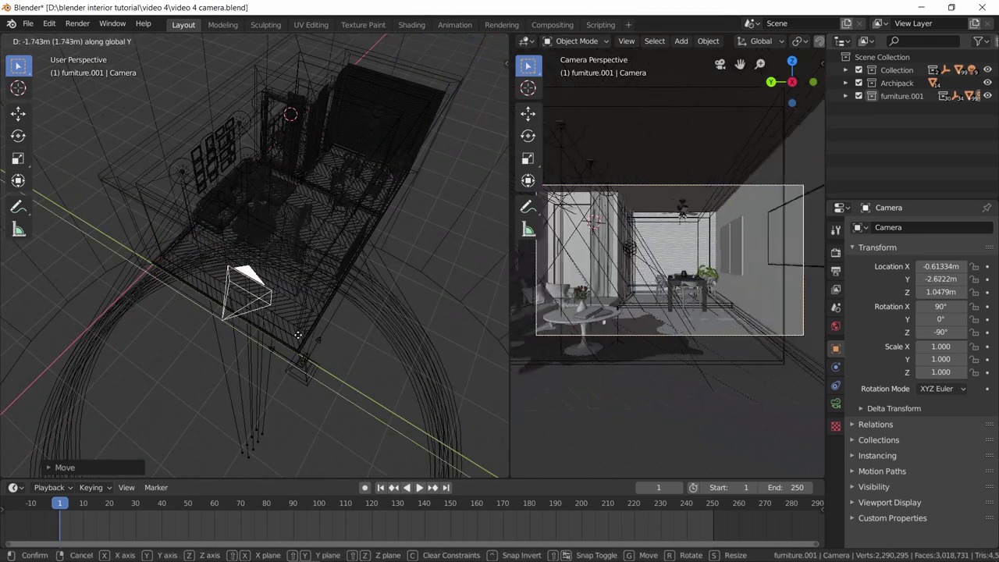
{"action": "right_click", "coordinate": [241, 319]}
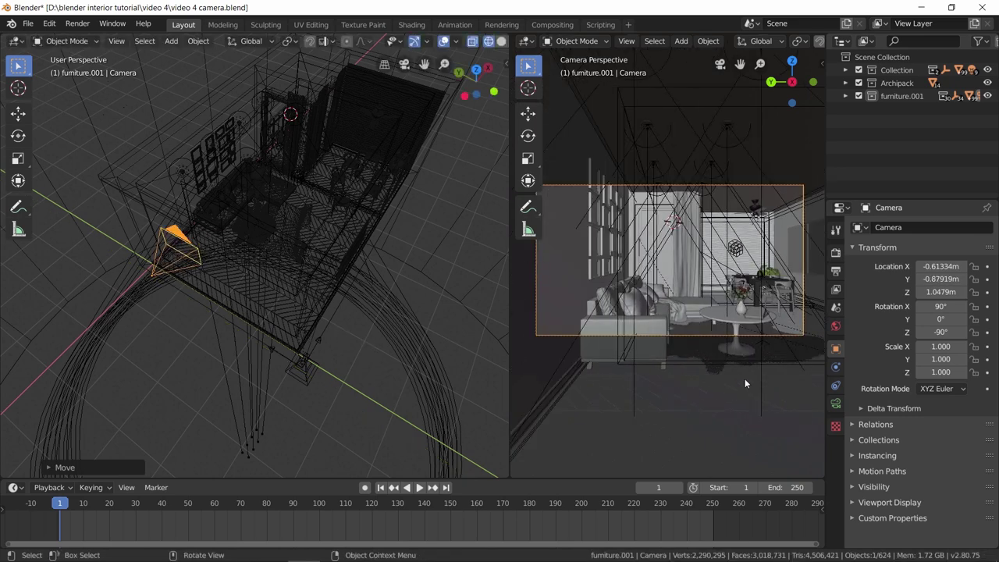
Set the animation's end frame to 120 and keyframe the camera's Y location at frame 1.
{"action": "left_click", "coordinate": [797, 487]}
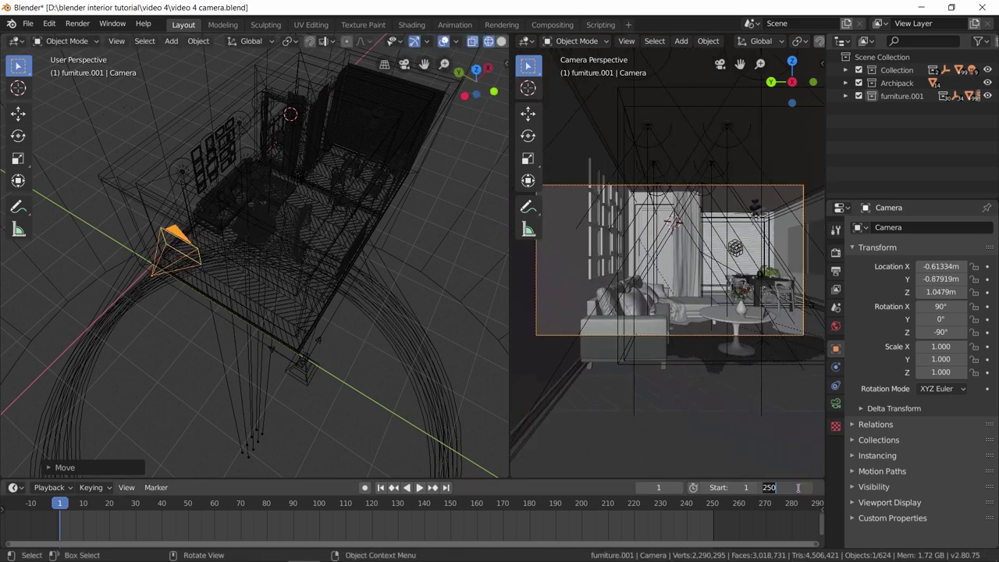
{"action": "key", "text": "Return"}
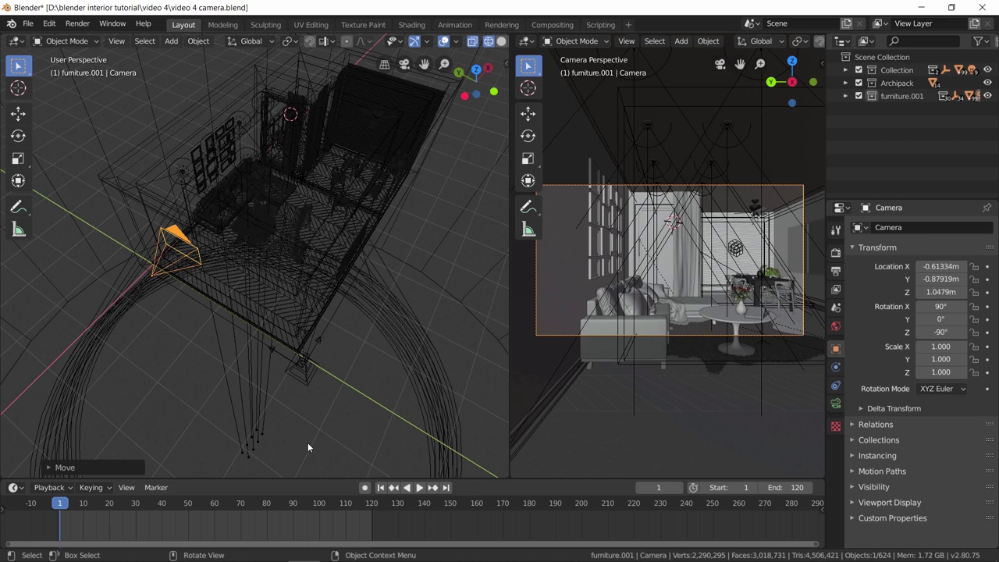
{"action": "middle_click_drag", "start_coordinate": [308, 518], "coordinate": [478, 517]}
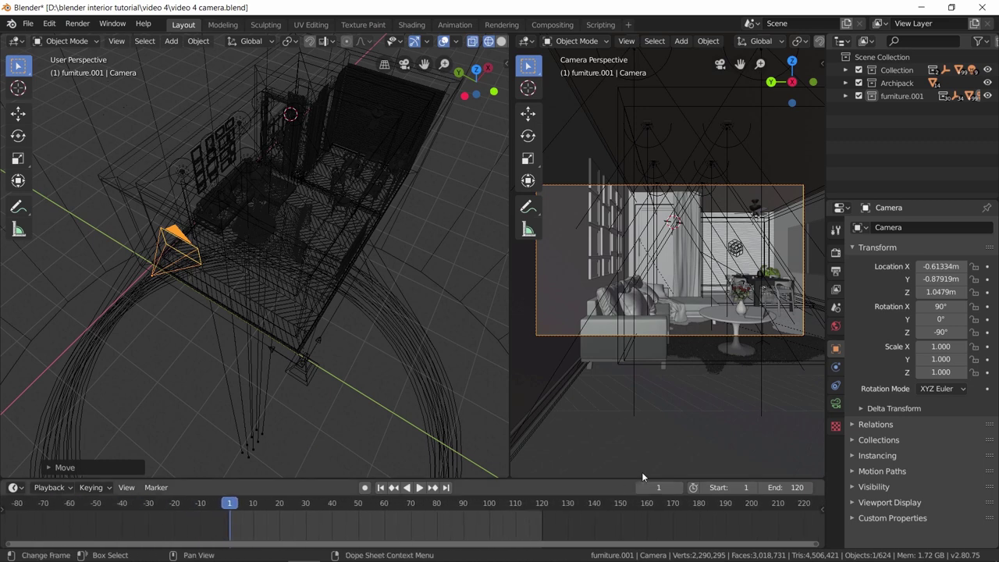
{"action": "left_click", "coordinate": [987, 279]}
At frame 120, move the camera along Y to about -2.99 m, keyframe its Y location and preview the motion.
{"action": "left_click", "coordinate": [448, 488]}
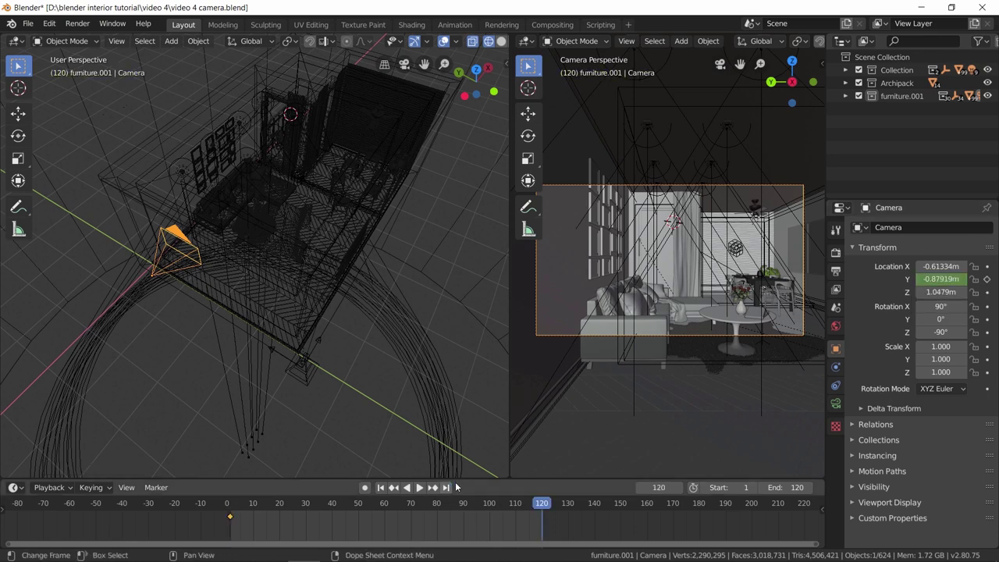
{"action": "key", "text": "g"}
{"action": "key", "text": "y"}
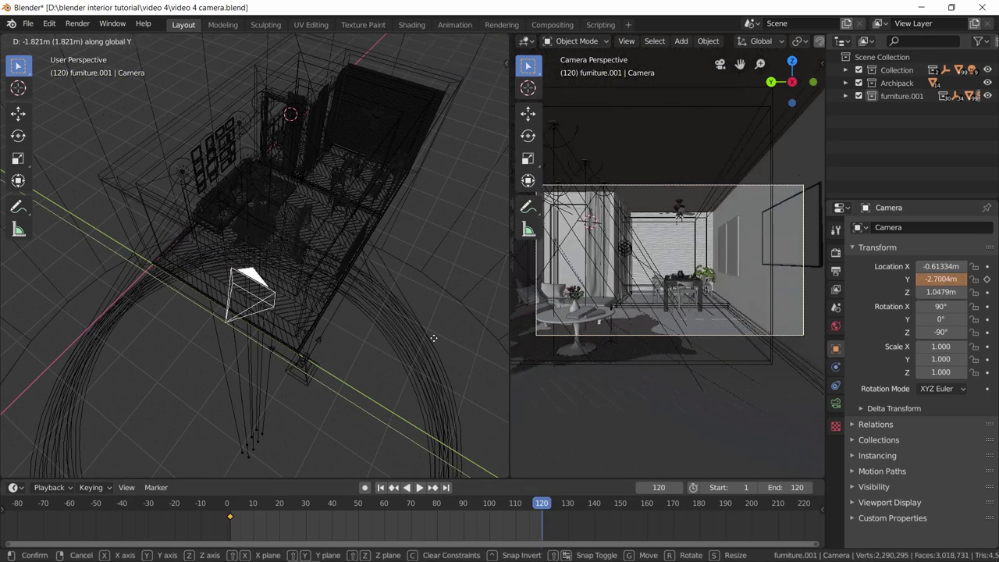
{"action": "left_click", "coordinate": [445, 339]}
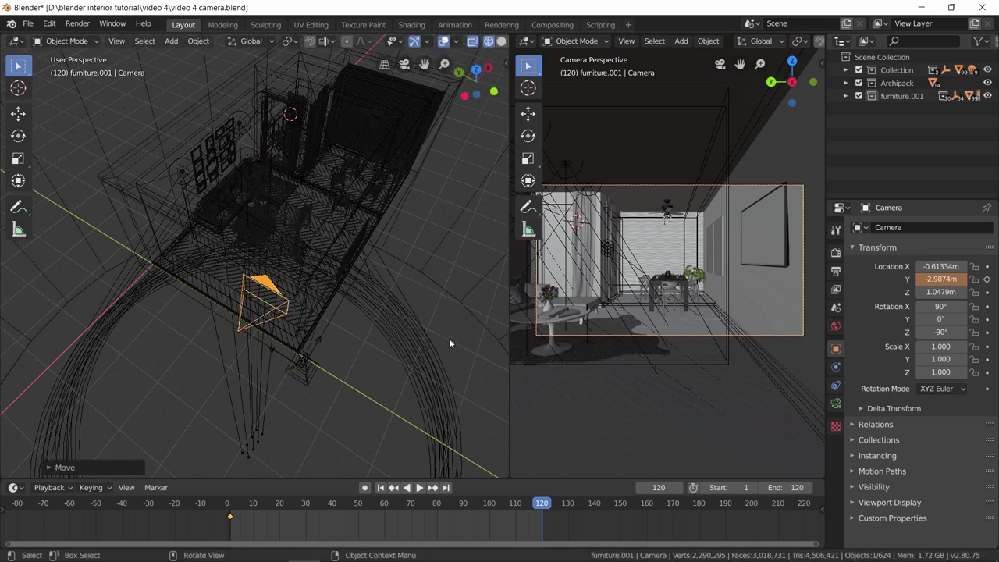
{"action": "left_click", "coordinate": [987, 279]}
{"action": "left_click", "coordinate": [419, 487]}
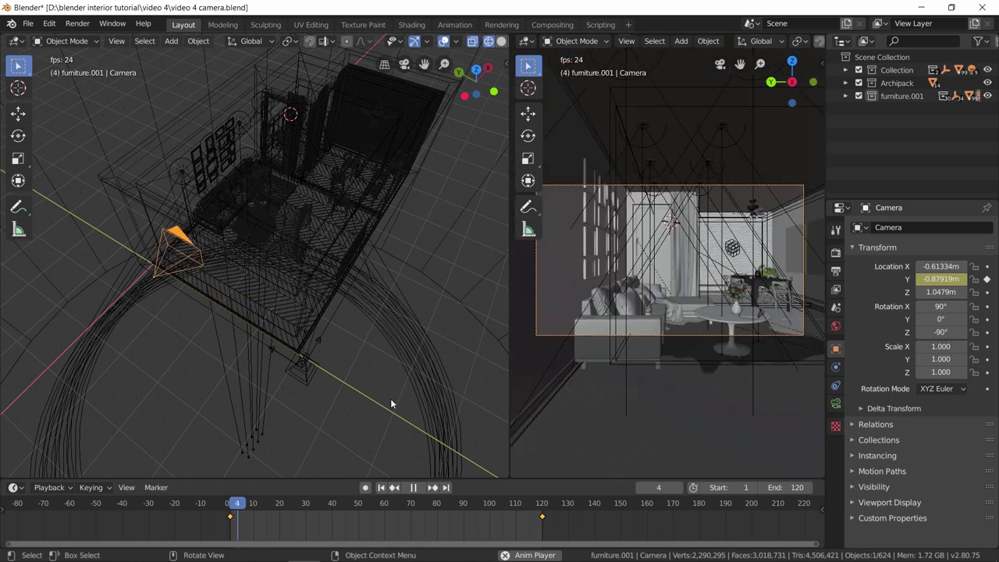
{"action": "key", "text": "space"}
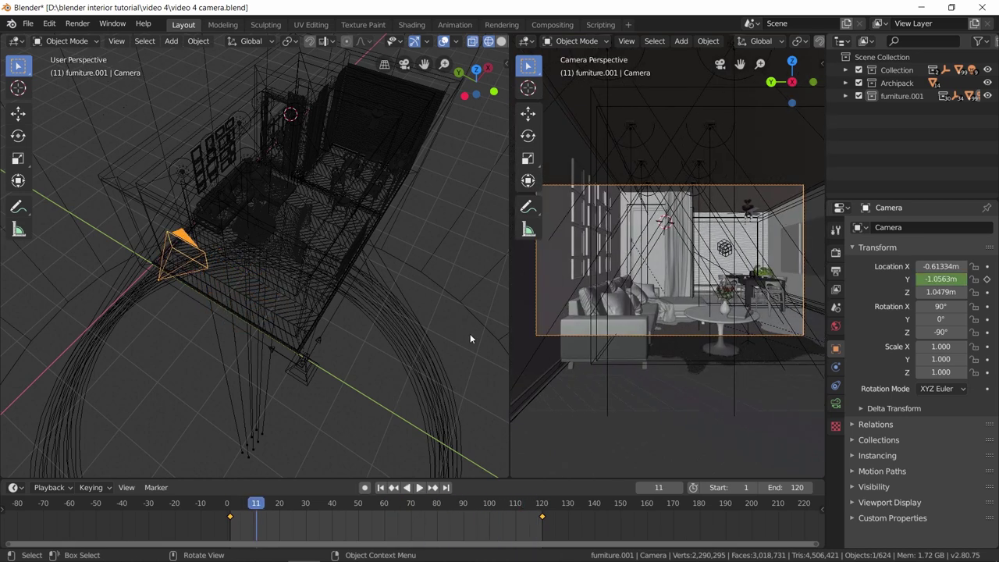
Select the ceiling fan's blades at frame 1 and show the wireframe viewport through the camera in Solid shading.
{"action": "left_click", "coordinate": [755, 212]}
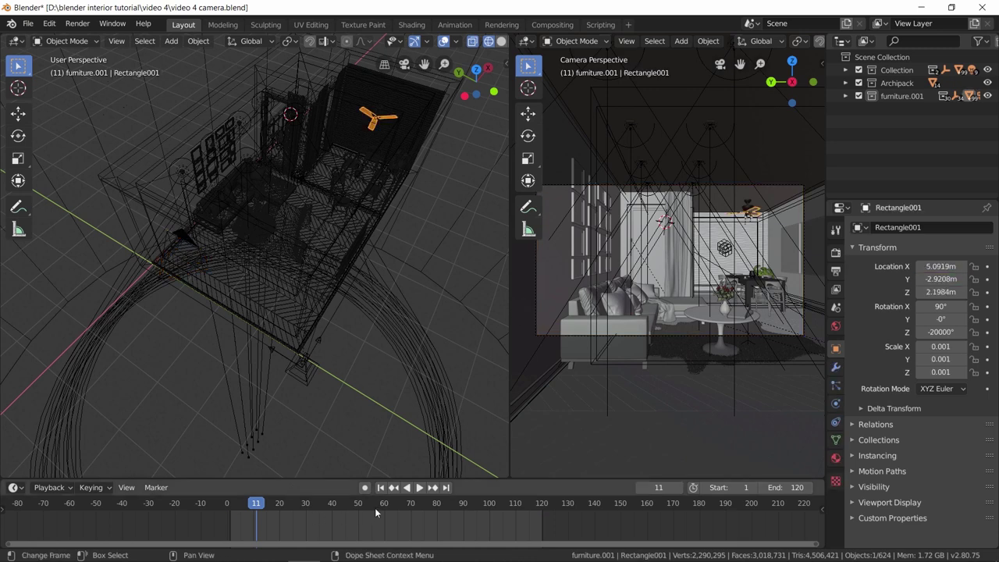
{"action": "left_click", "coordinate": [380, 487]}
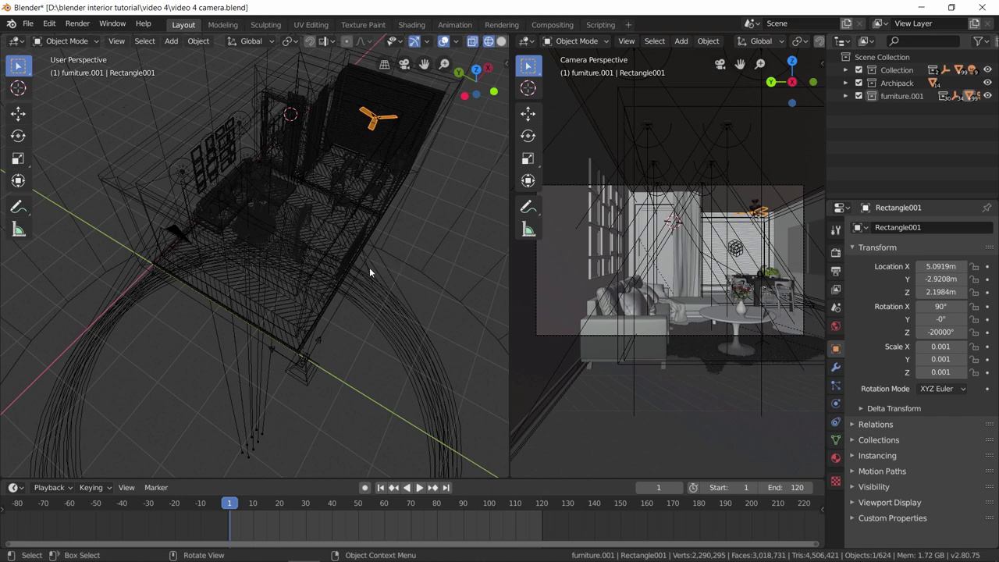
{"action": "key", "text": "KP_0"}
{"action": "scroll", "coordinate": [335, 254], "scroll_direction": "up", "scroll_amount": 1}
{"action": "key", "text": "z"}
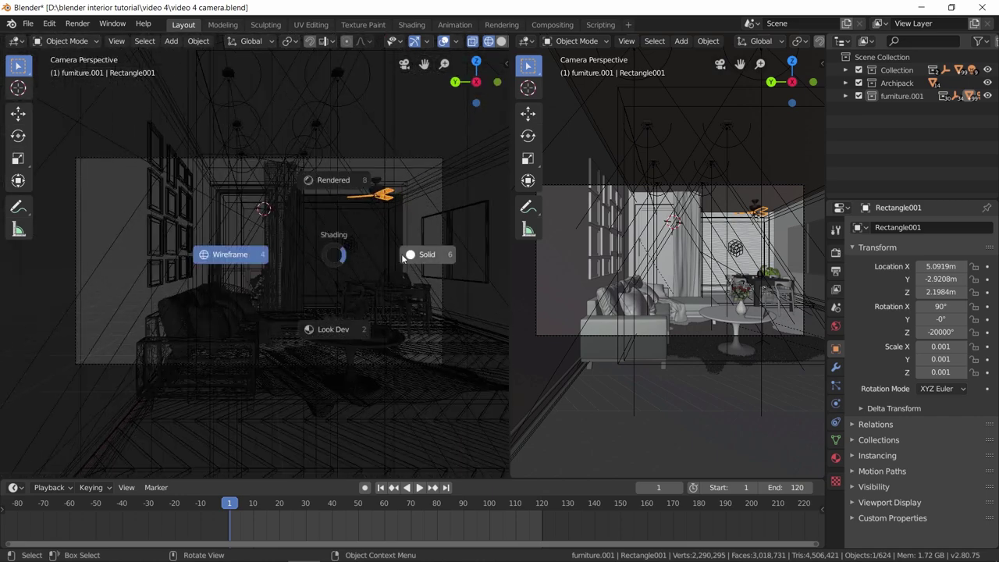
{"action": "left_click", "coordinate": [402, 253]}
{"action": "scroll", "coordinate": [403, 254], "scroll_direction": "up", "scroll_amount": 3}
{"action": "middle_click_drag", "start_coordinate": [421, 245], "coordinate": [352, 268], "text": "shift"}
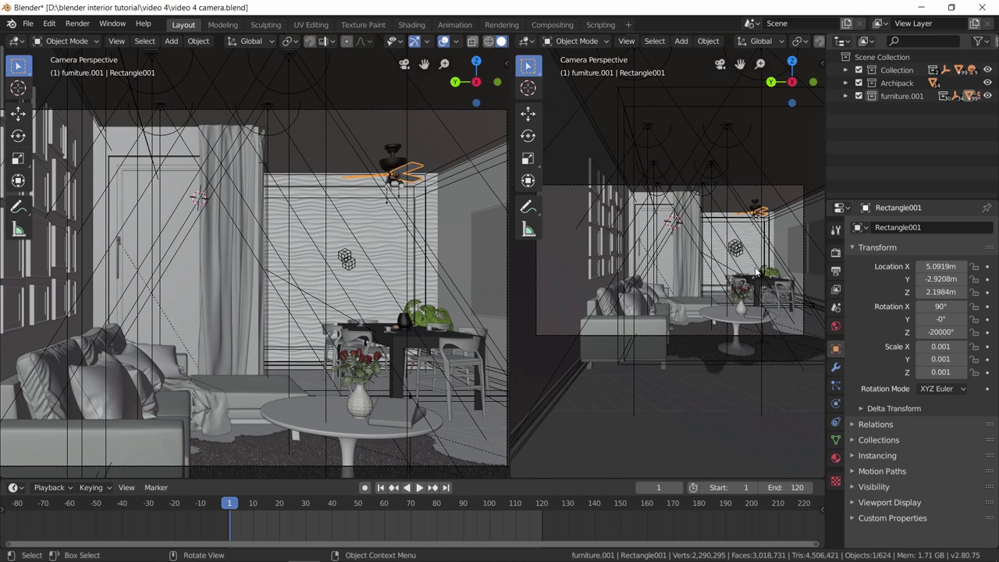
{"action": "mouse_move", "coordinate": [756, 272]}
{"action": "middle_mouse_down"}
{"action": "mouse_move", "coordinate": [736, 276]}
{"action": "mouse_move", "coordinate": [745, 308]}
{"action": "mouse_move", "coordinate": [578, 326]}
{"action": "mouse_move", "coordinate": [761, 217]}
{"action": "mouse_move", "coordinate": [729, 261]}
{"action": "mouse_move", "coordinate": [742, 287]}
{"action": "mouse_move", "coordinate": [761, 270]}
{"action": "middle_mouse_up"}
{"action": "scroll", "coordinate": [761, 217], "scroll_direction": "up", "scroll_amount": 3}
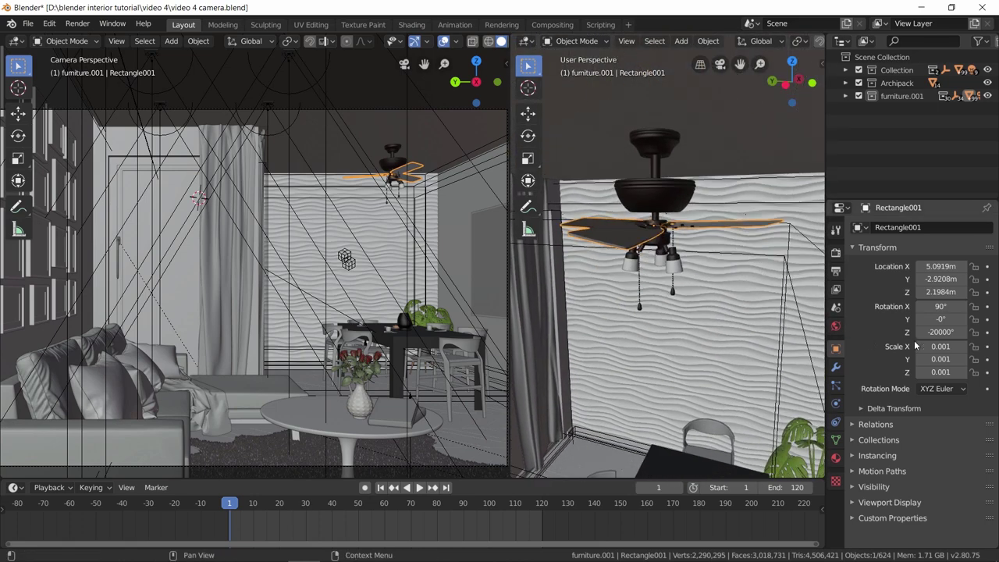
Set the fan blades' Z rotation to 0° and keyframe it at frame 1.
{"action": "left_click_drag", "start_coordinate": [925, 333], "coordinate": [994, 342]}
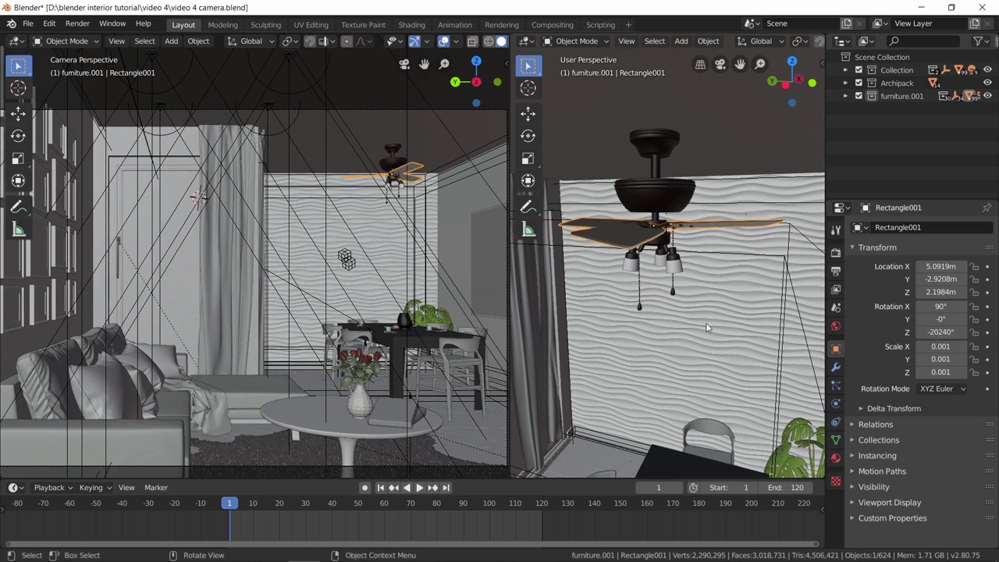
{"action": "left_click_drag", "start_coordinate": [940, 332], "coordinate": [959, 332]}
{"action": "left_click", "coordinate": [941, 332]}
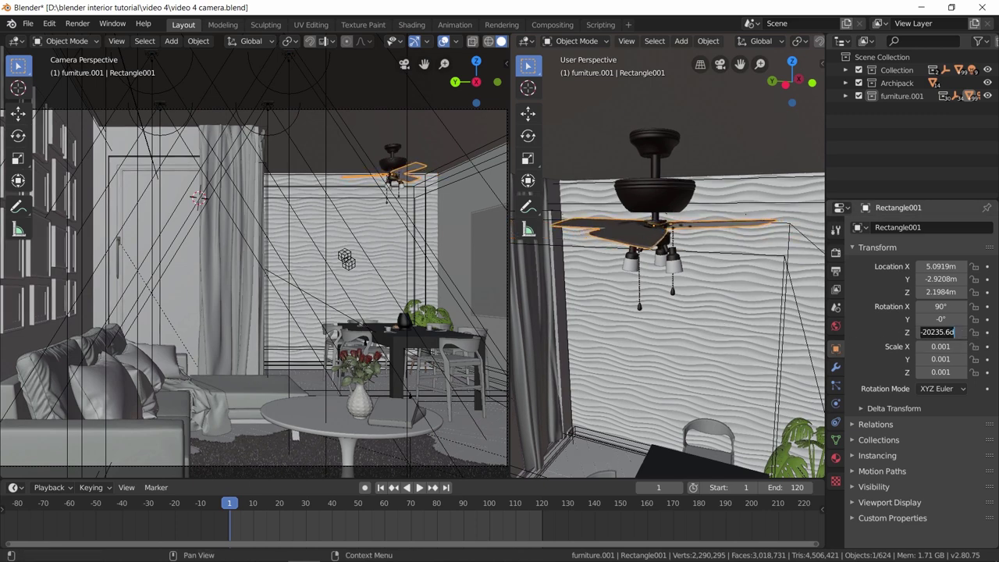
{"action": "type", "text": "0"}
{"action": "key", "text": "Return"}
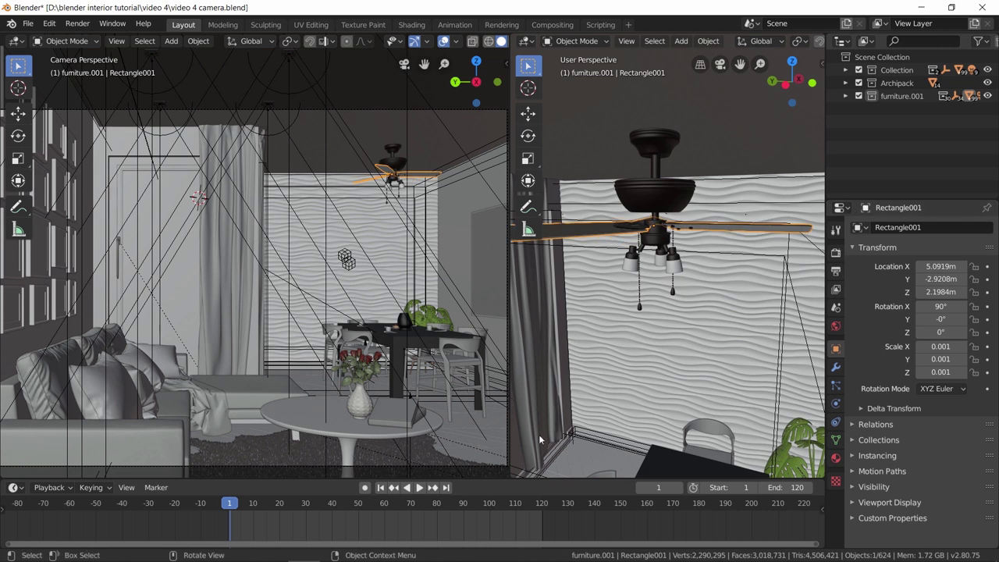
{"action": "left_click", "coordinate": [987, 332]}
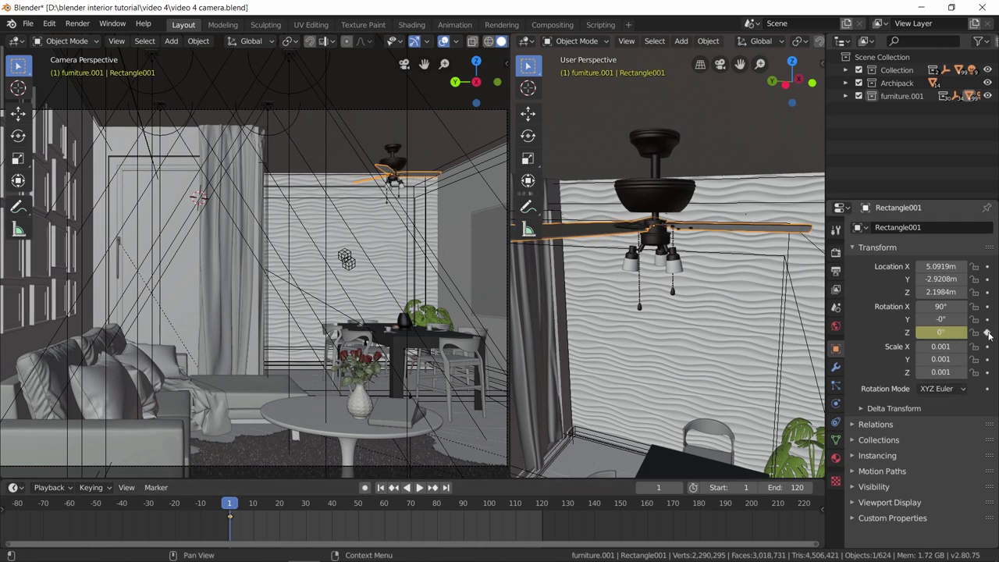
At frame 120, set the fan blades' Z rotation to -2000°, keyframe it and preview the animation from the start.
{"action": "left_click", "coordinate": [445, 487]}
{"action": "left_click", "coordinate": [940, 332]}
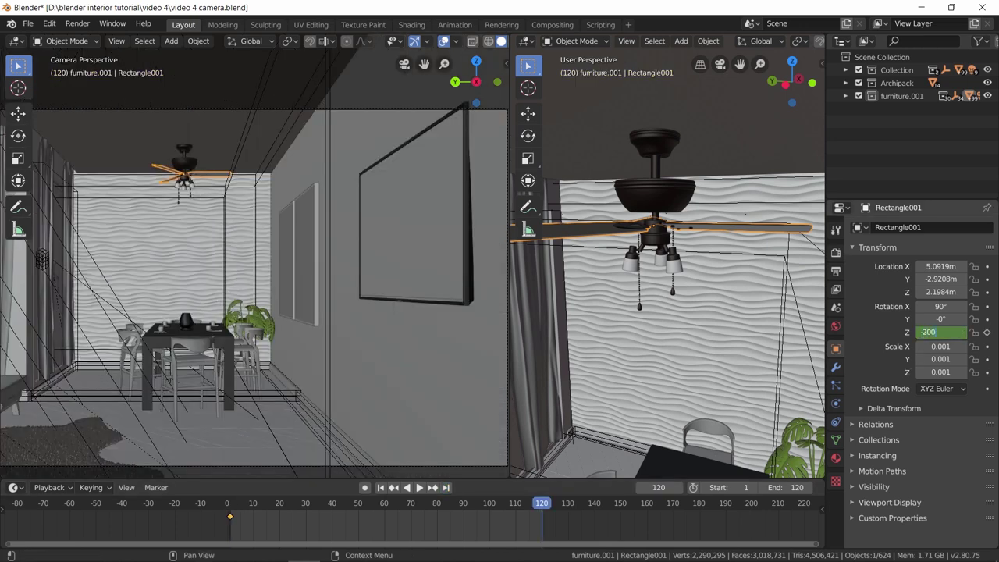
{"action": "key", "text": "Return"}
{"action": "key", "text": "i"}
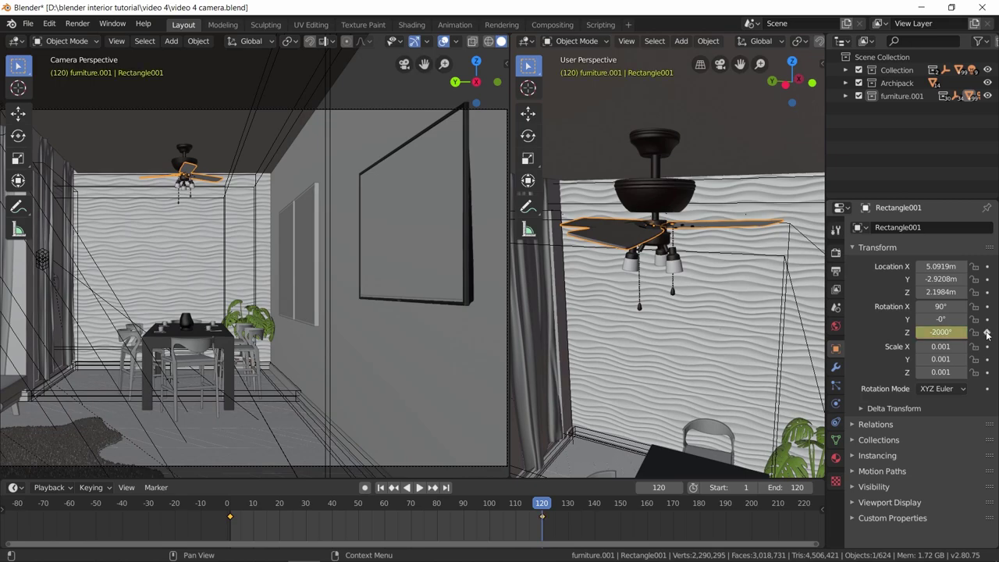
{"action": "left_click", "coordinate": [381, 488]}
{"action": "key", "text": "space"}
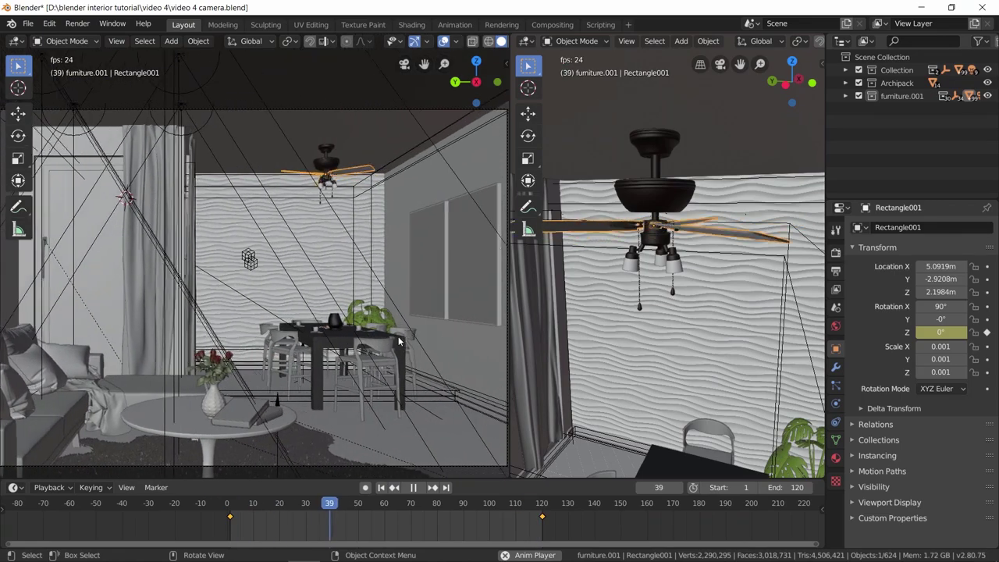
{"action": "key", "text": "space"}
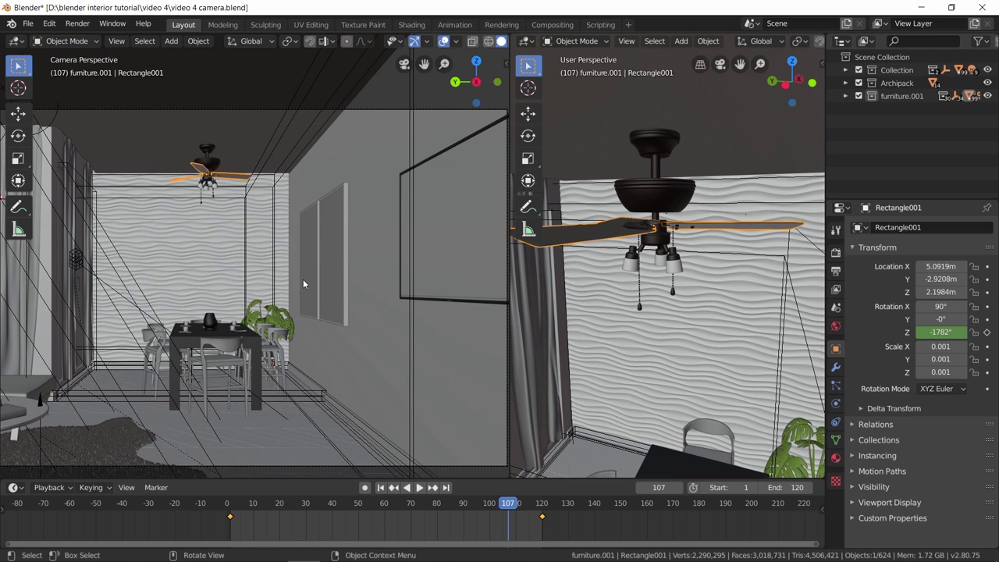
Show the camera view in LookDev shading and join the two 3D viewports into one.
{"action": "key", "text": "z"}
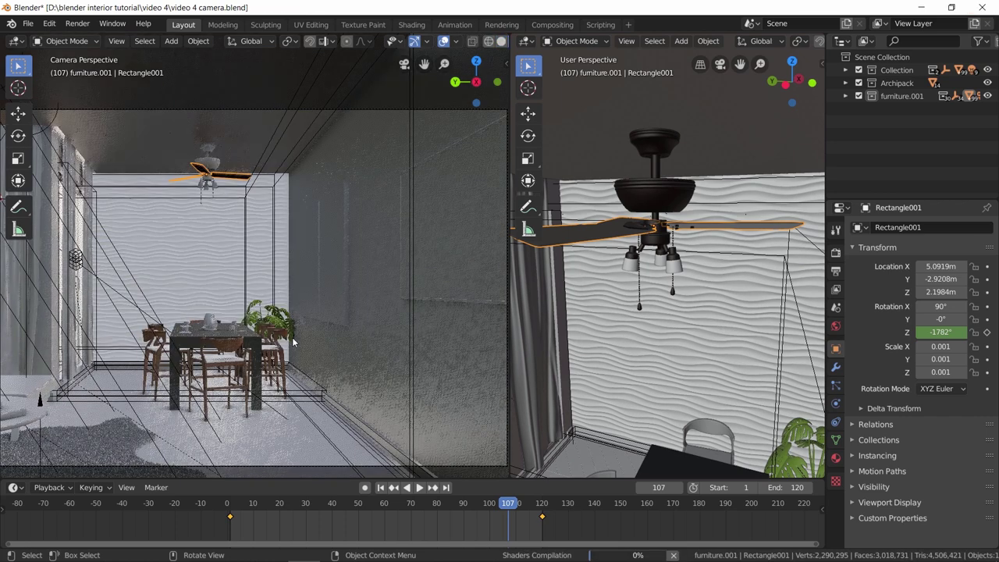
{"action": "mouse_move", "coordinate": [375, 549]}
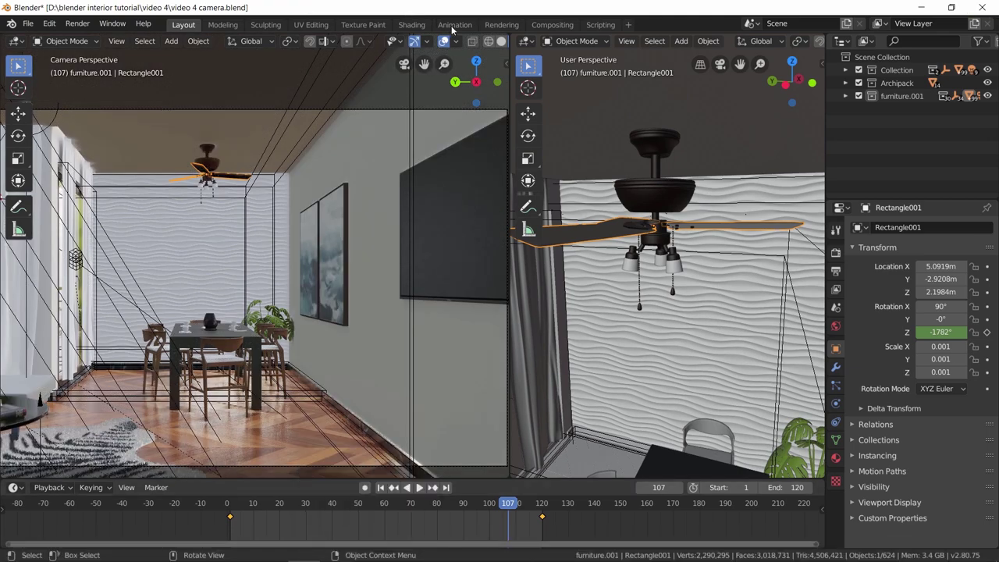
{"action": "left_click_drag", "start_coordinate": [507, 36], "coordinate": [541, 44]}
{"action": "mouse_move", "coordinate": [511, 218]}
{"action": "middle_mouse_down"}
{"action": "mouse_move", "coordinate": [574, 230]}
{"action": "mouse_move", "coordinate": [538, 217]}
{"action": "mouse_move", "coordinate": [502, 224]}
{"action": "middle_mouse_up"}
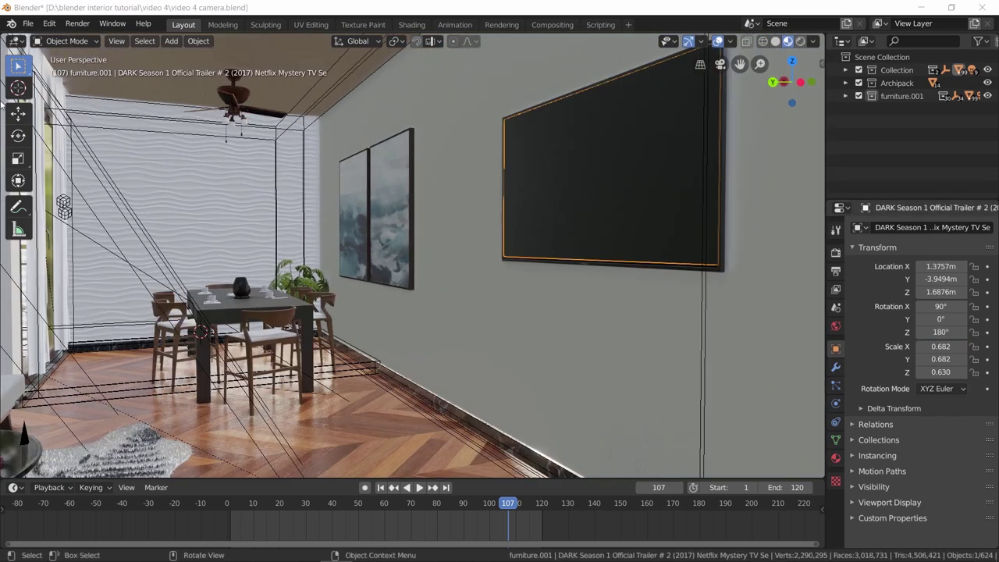
Place the 3D cursor on the wall TV's screen and import the DARK Season 1 trailer video there as a plane.
{"action": "left_click", "coordinate": [18, 88]}
{"action": "left_click", "coordinate": [596, 167]}
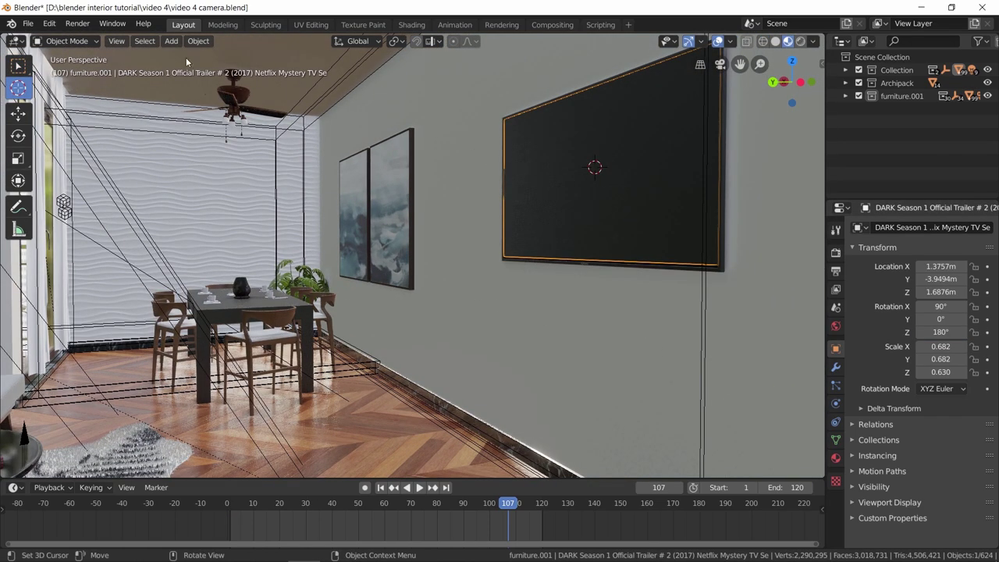
{"action": "left_click", "coordinate": [28, 24]}
{"action": "mouse_move", "coordinate": [130, 200]}
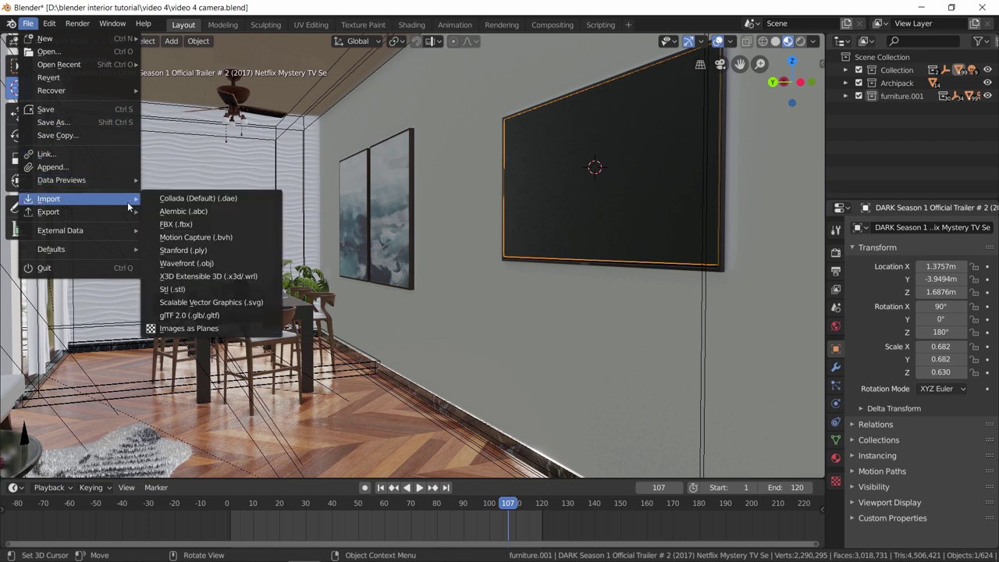
{"action": "left_click", "coordinate": [189, 329]}
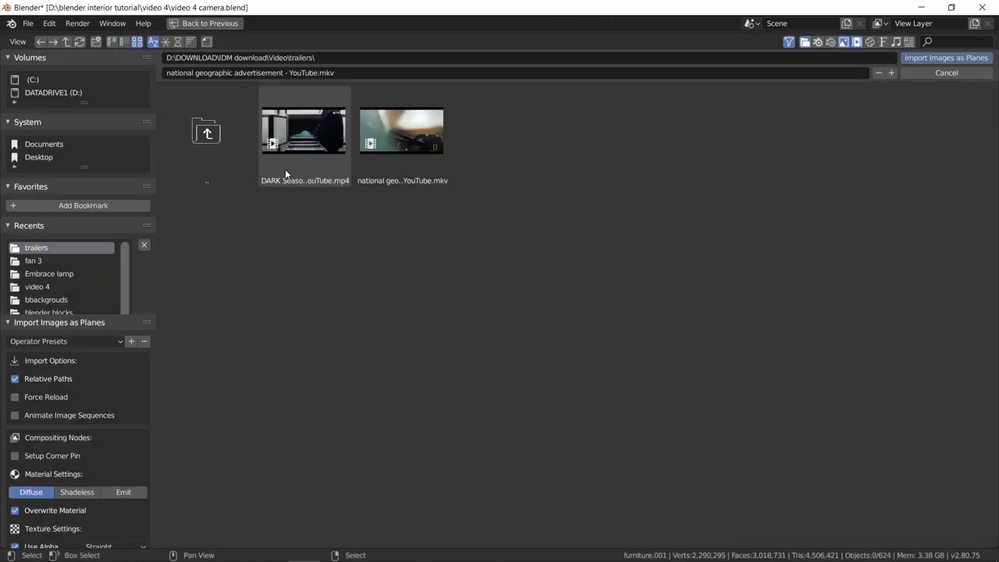
{"action": "double_click", "coordinate": [316, 191]}
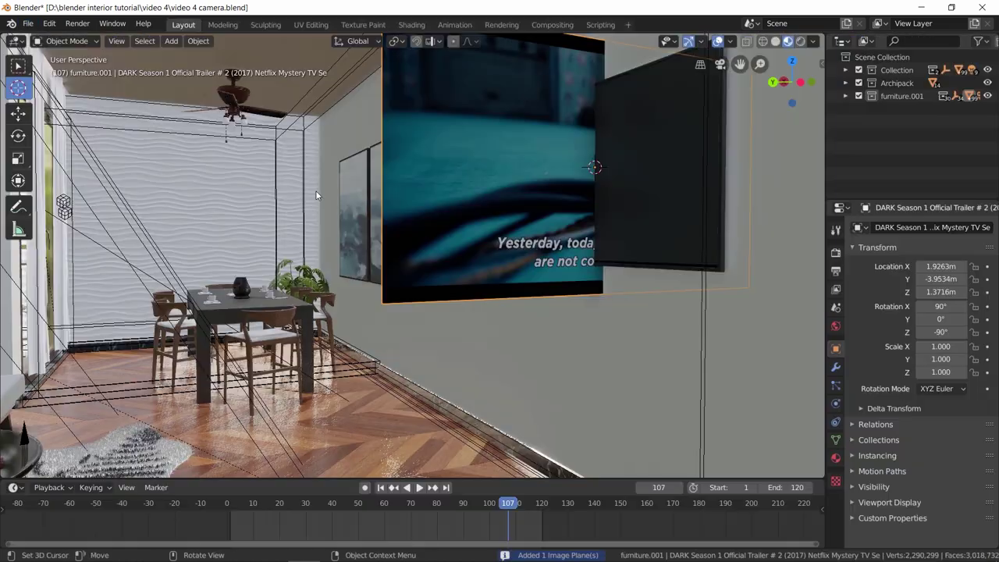
Rotate the imported video plane -90° around global Z and scale it down to about 0.508.
{"action": "key", "text": "r"}
{"action": "key", "text": "z"}
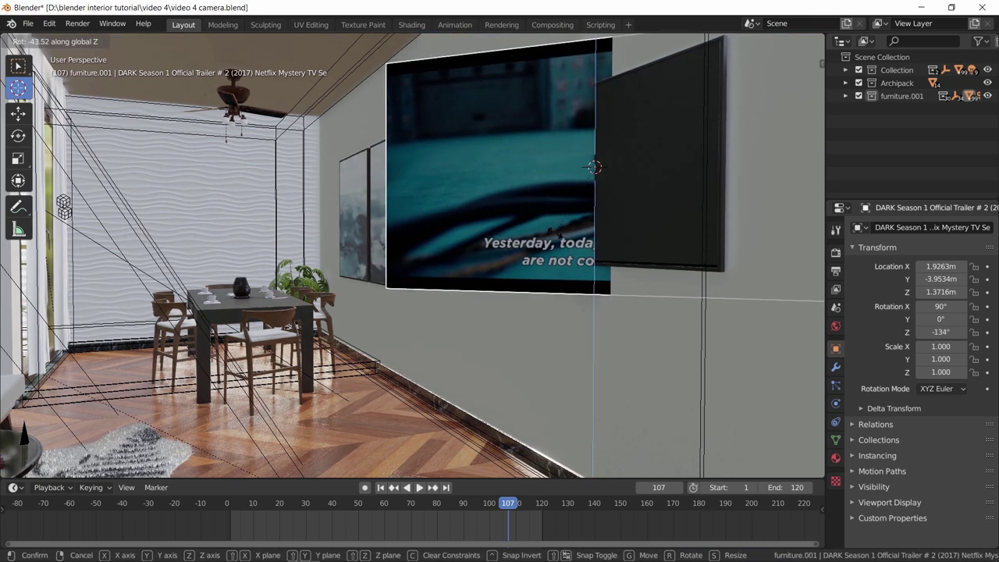
{"action": "type", "text": "90"}
{"action": "type", "text": "-"}
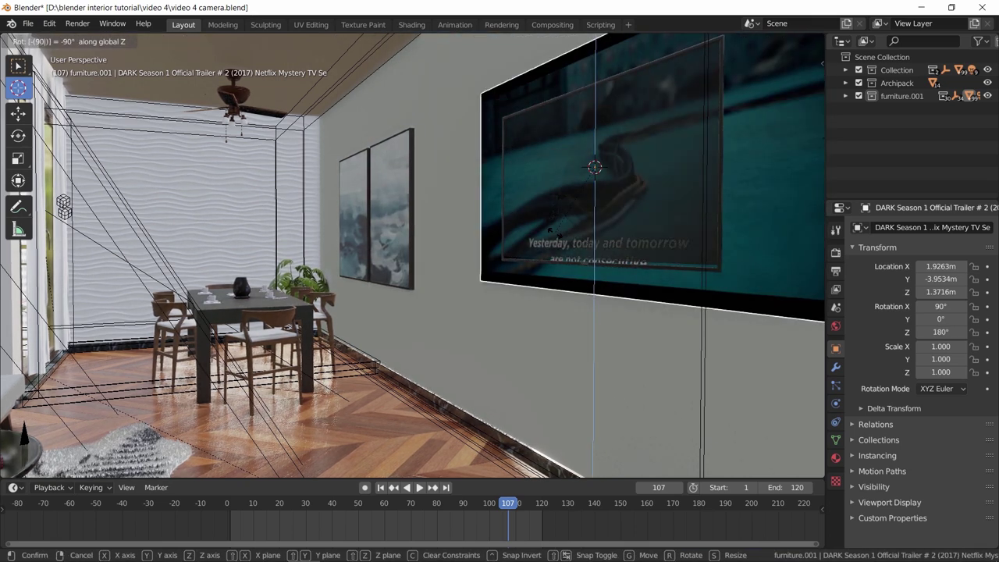
{"action": "key", "text": "Return"}
{"action": "key", "text": "s"}
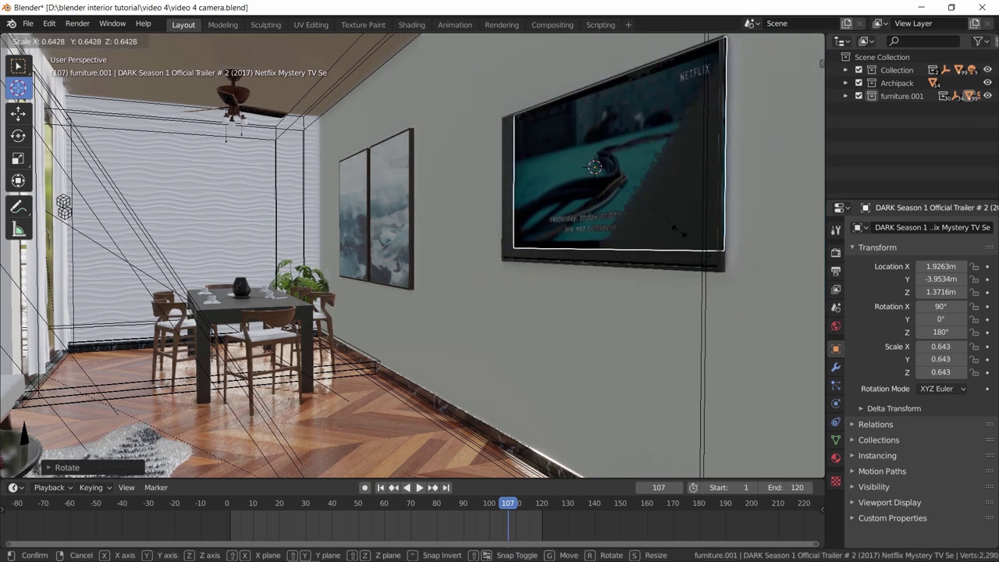
{"action": "left_click", "coordinate": [666, 255]}
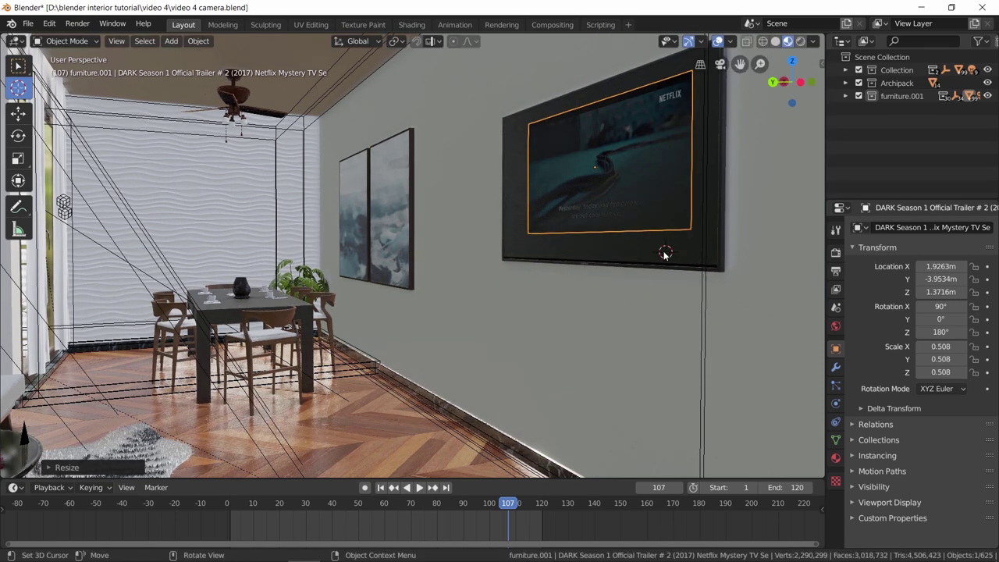
Delete the two older trailer planes and the samsung_tv_screen object behind the new video plane.
{"action": "left_click", "coordinate": [18, 65]}
{"action": "left_click", "coordinate": [624, 252]}
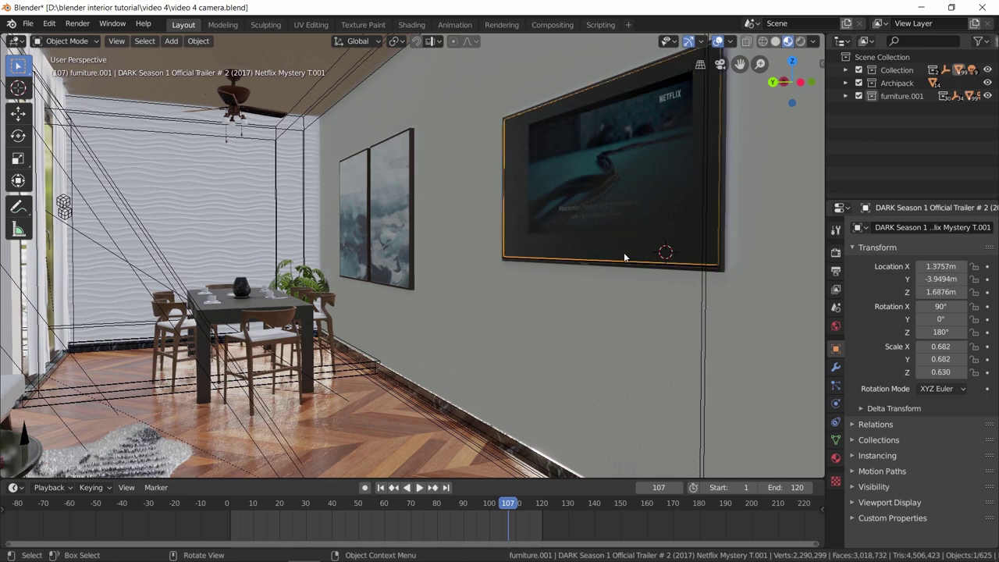
{"action": "key", "text": "x"}
{"action": "left_click", "coordinate": [623, 253]}
{"action": "left_click", "coordinate": [624, 253]}
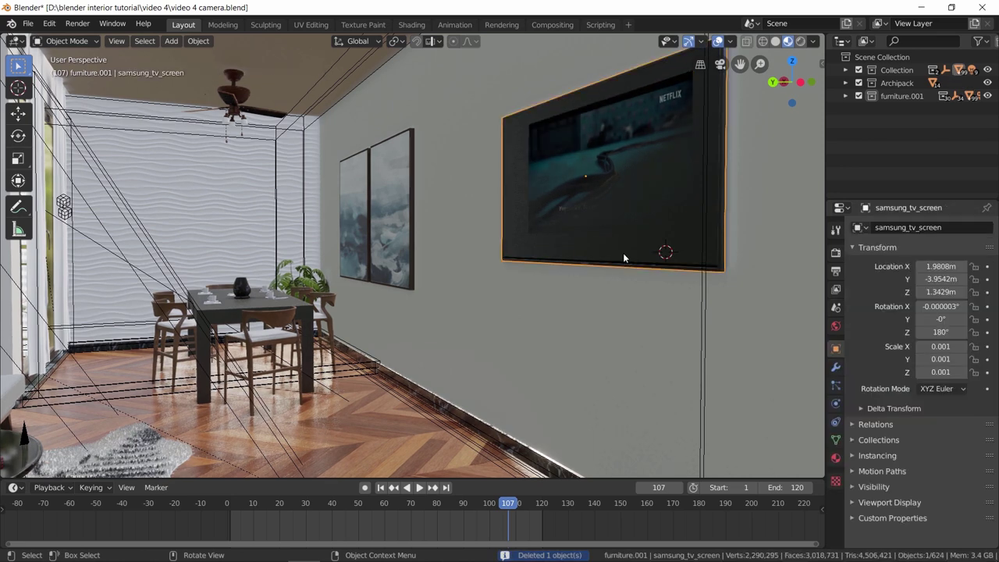
{"action": "key", "text": "x"}
{"action": "left_click", "coordinate": [623, 253]}
{"action": "left_click", "coordinate": [615, 244]}
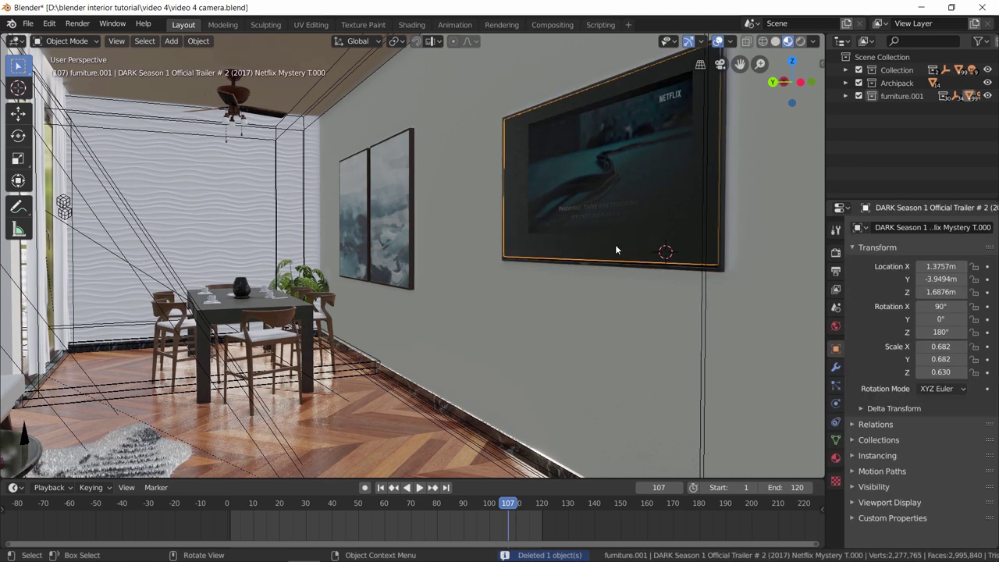
{"action": "key", "text": "x"}
{"action": "left_click", "coordinate": [615, 244]}
Move the video plane in the X-Z plane to about X 1.83 m, Z 1.43 m, aligning its upper corner with the TV frame's corner.
{"action": "mouse_move", "coordinate": [615, 244]}
{"action": "middle_mouse_down"}
{"action": "mouse_move", "coordinate": [631, 277]}
{"action": "mouse_move", "coordinate": [622, 259]}
{"action": "middle_mouse_up"}
{"action": "scroll", "coordinate": [622, 259], "scroll_direction": "up", "scroll_amount": 3}
{"action": "left_click", "coordinate": [632, 239]}
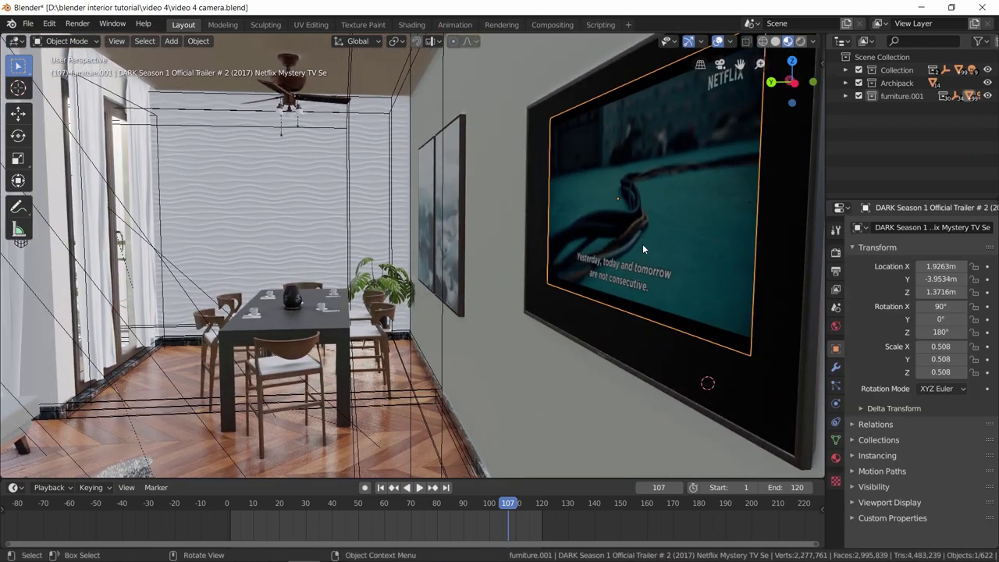
{"action": "key", "text": "g"}
{"action": "key", "text": "x"}
{"action": "right_click", "coordinate": [634, 249]}
{"action": "middle_click_drag", "start_coordinate": [634, 249], "coordinate": [761, 223]}
{"action": "key", "text": "g"}
{"action": "key", "text": "shift+y"}
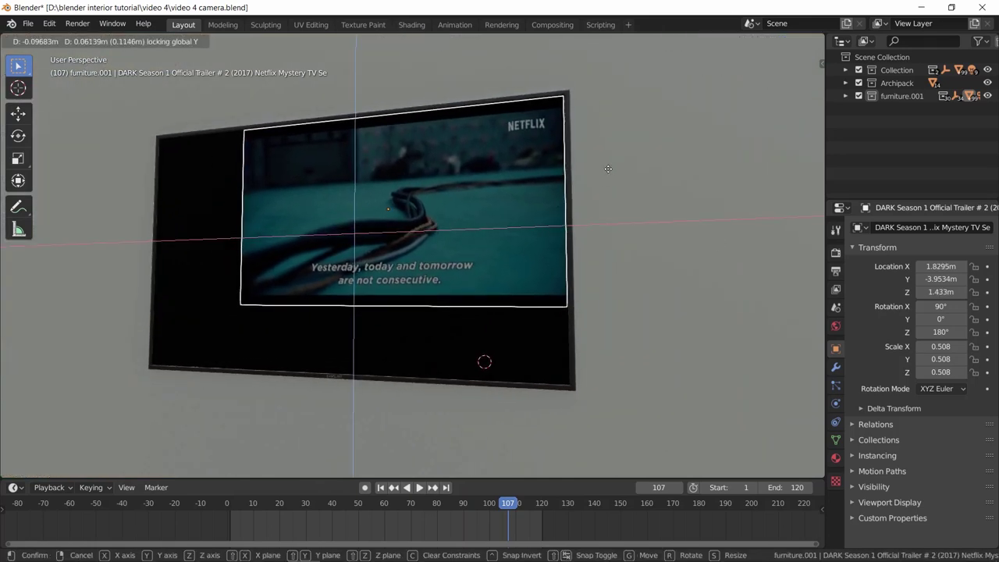
{"action": "left_click", "coordinate": [609, 169]}
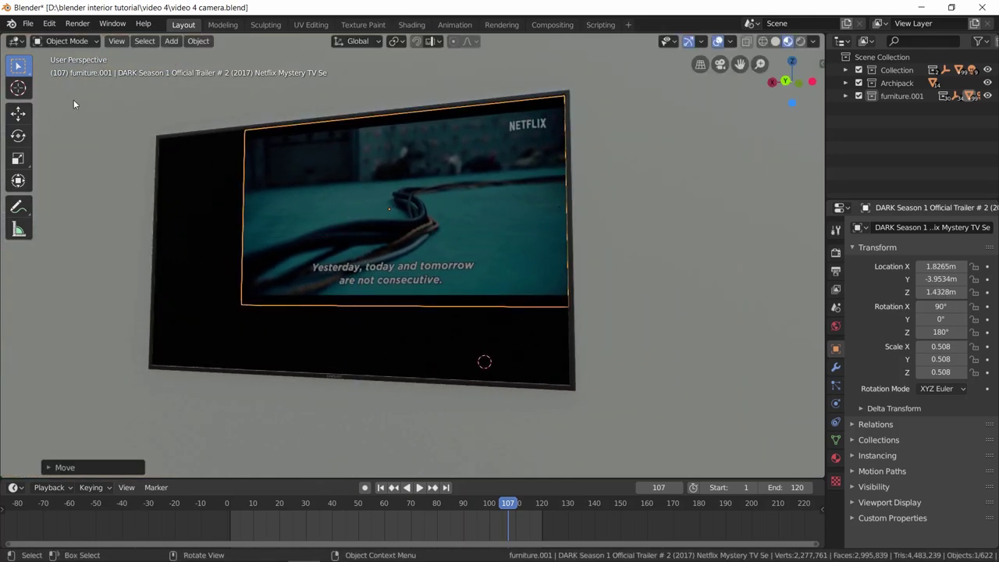
Place the 3D cursor on the aligned upper corner of the TV and set the video plane's origin to it.
{"action": "left_click", "coordinate": [18, 88]}
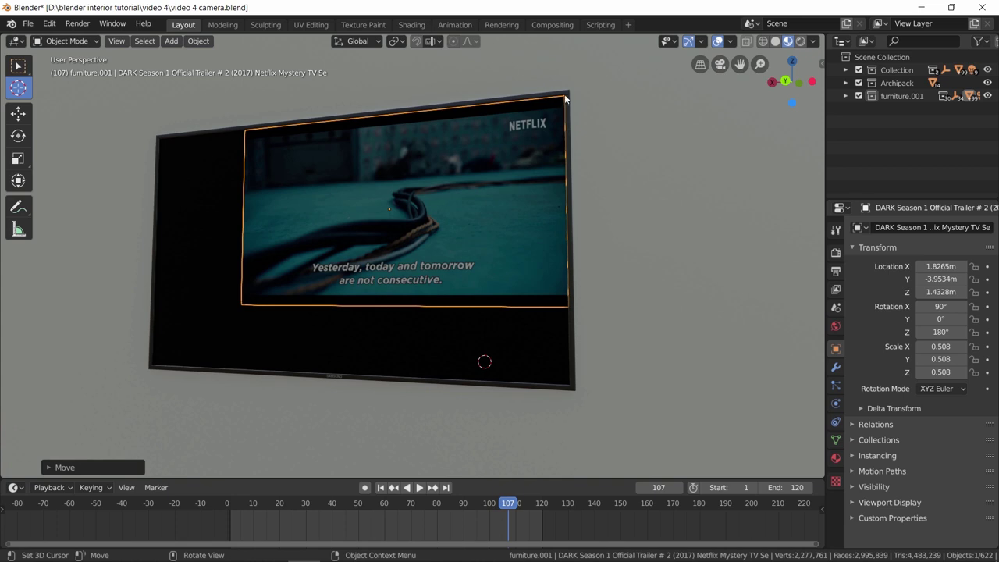
{"action": "left_click", "coordinate": [198, 40]}
{"action": "mouse_move", "coordinate": [250, 70]}
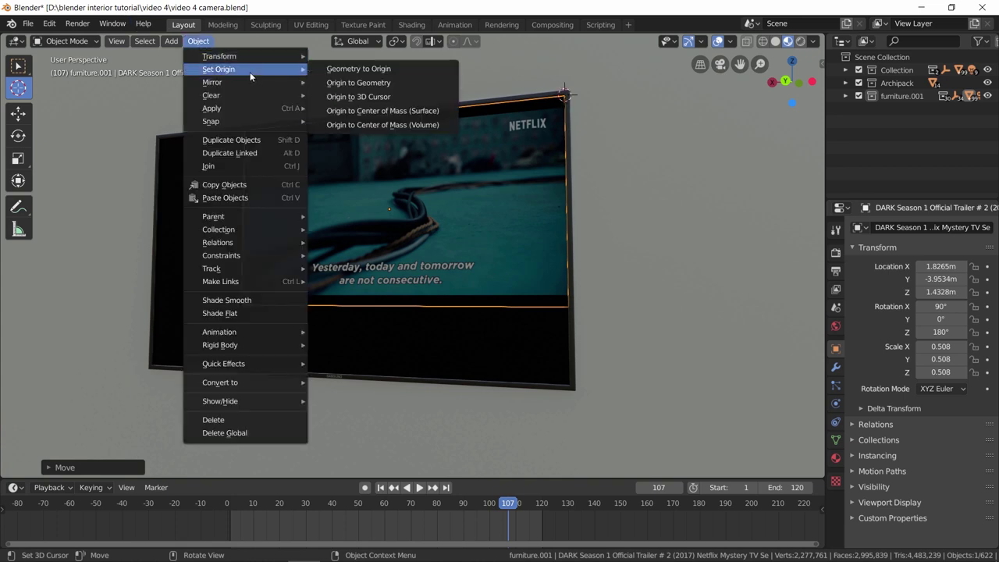
{"action": "left_click", "coordinate": [370, 97]}
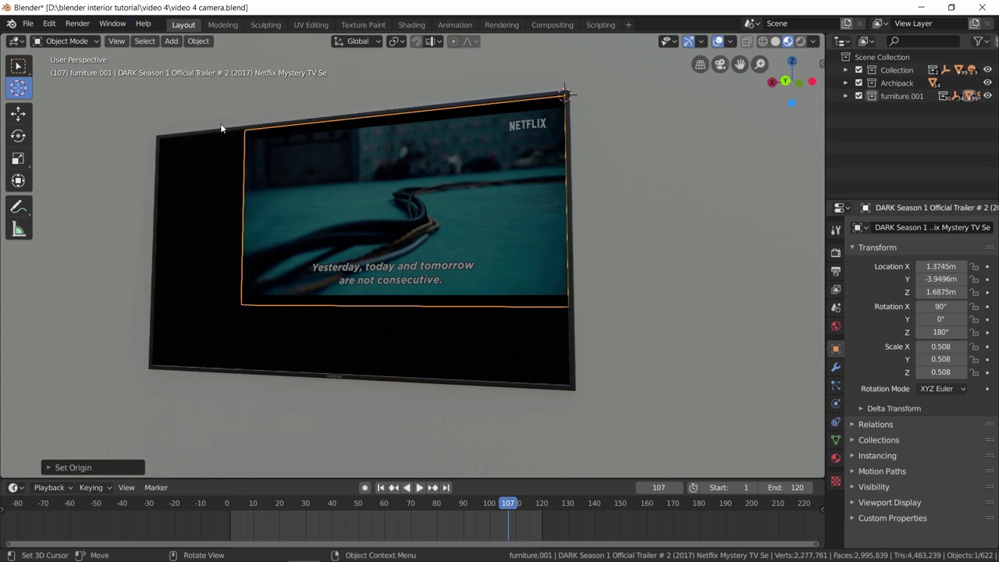
Scale the video plane uniformly to about 0.687 so it fills the TV frame.
{"action": "left_click", "coordinate": [18, 65]}
{"action": "key", "text": "s"}
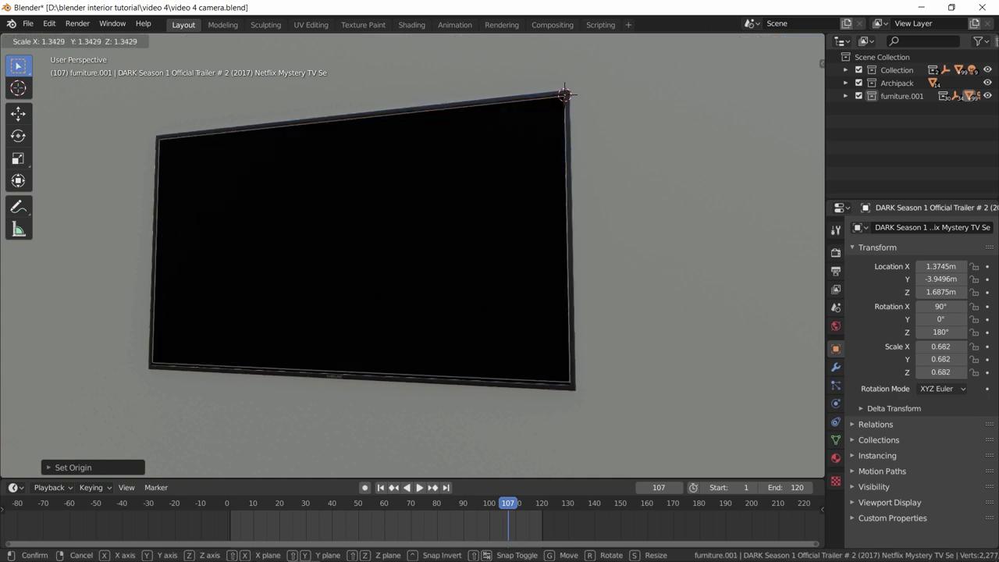
{"action": "left_click", "coordinate": [565, 95]}
Move the video plane along global Y to about -3.948 m so it sits just in front of the TV screen.
{"action": "middle_click_drag", "start_coordinate": [476, 223], "coordinate": [497, 225]}
{"action": "key", "text": "g"}
{"action": "key", "text": "y"}
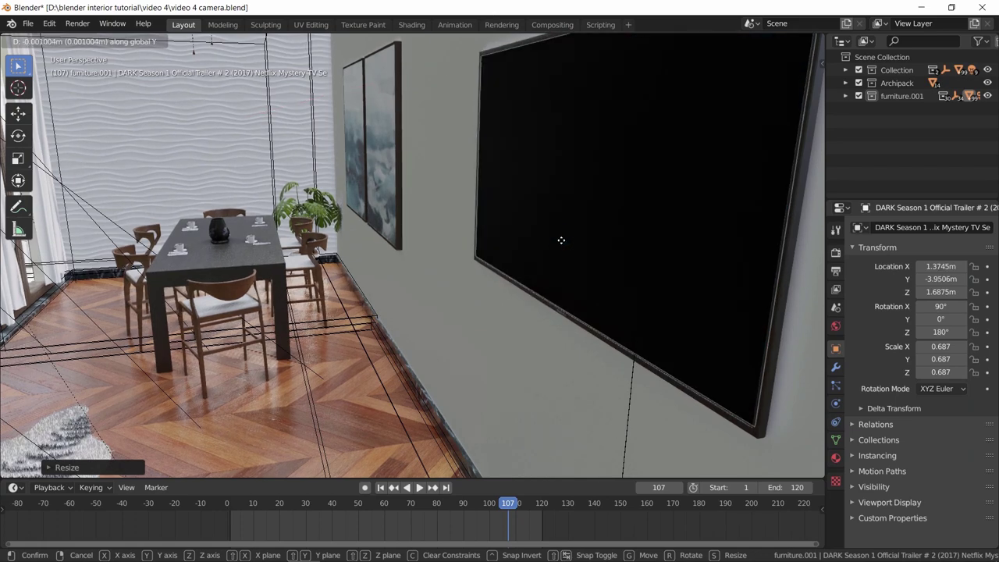
{"action": "left_click", "coordinate": [541, 249]}
{"action": "middle_click_drag", "start_coordinate": [541, 248], "coordinate": [480, 272]}
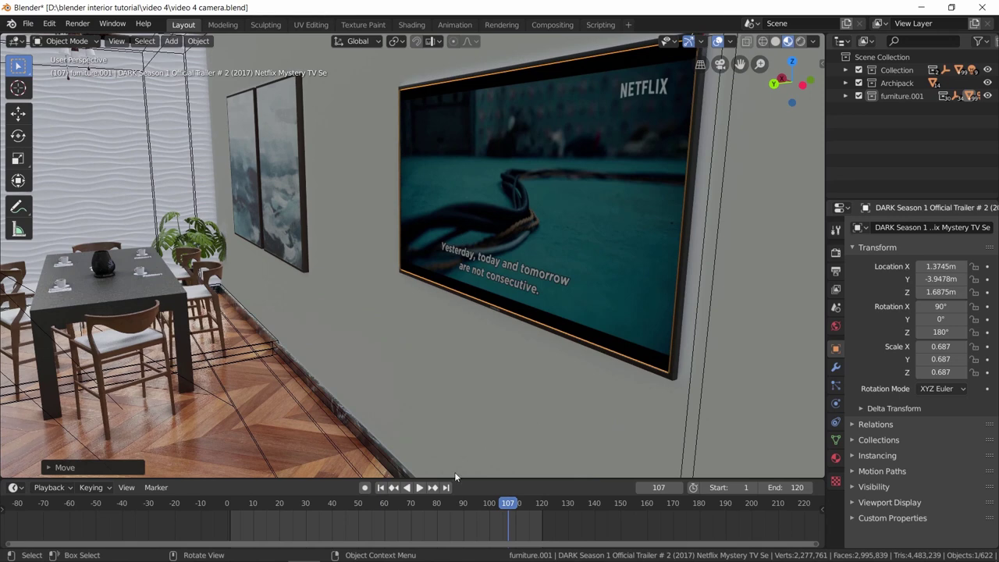
Play back the animation from the first frame to check the video on the TV, up close and in the camera view.
{"action": "left_click", "coordinate": [383, 487]}
{"action": "key", "text": "space"}
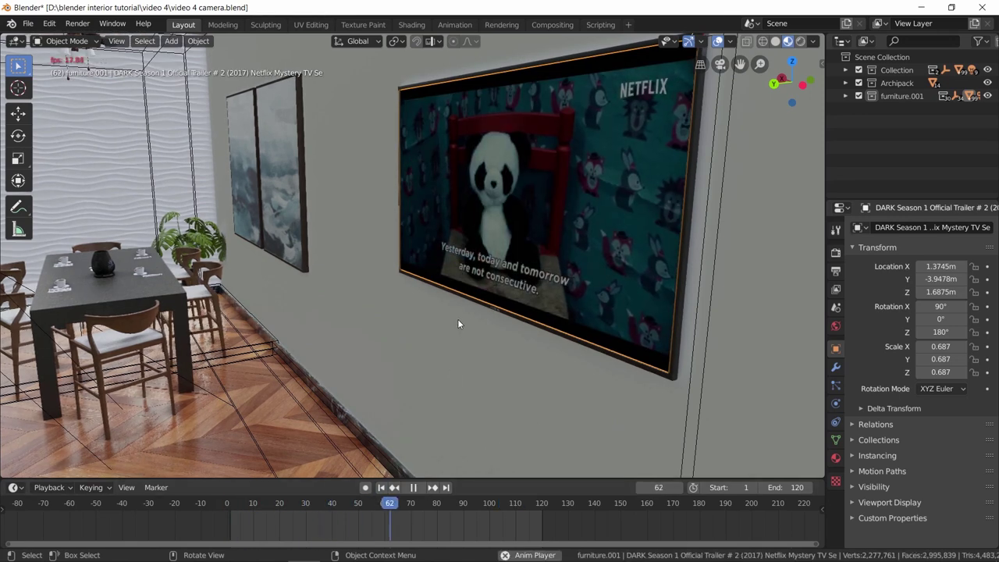
{"action": "key", "text": "space"}
{"action": "left_click", "coordinate": [305, 256]}
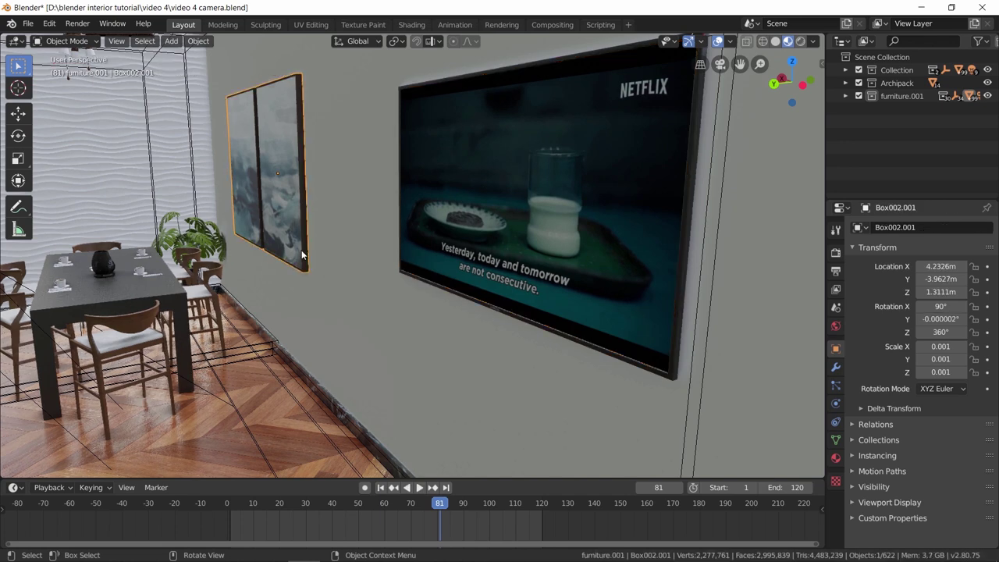
{"action": "key", "text": "space"}
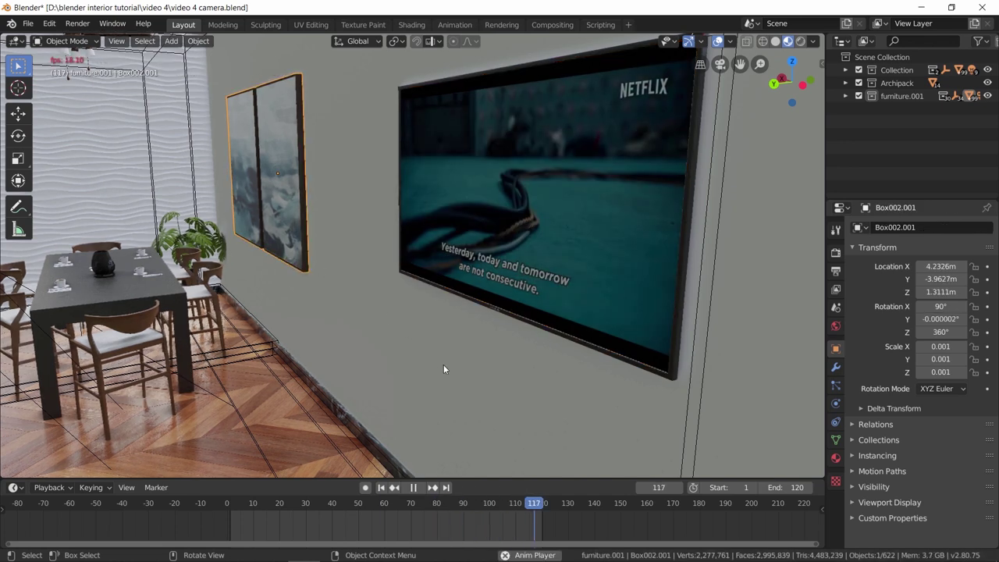
{"action": "key", "text": "space"}
{"action": "key", "text": "space"}
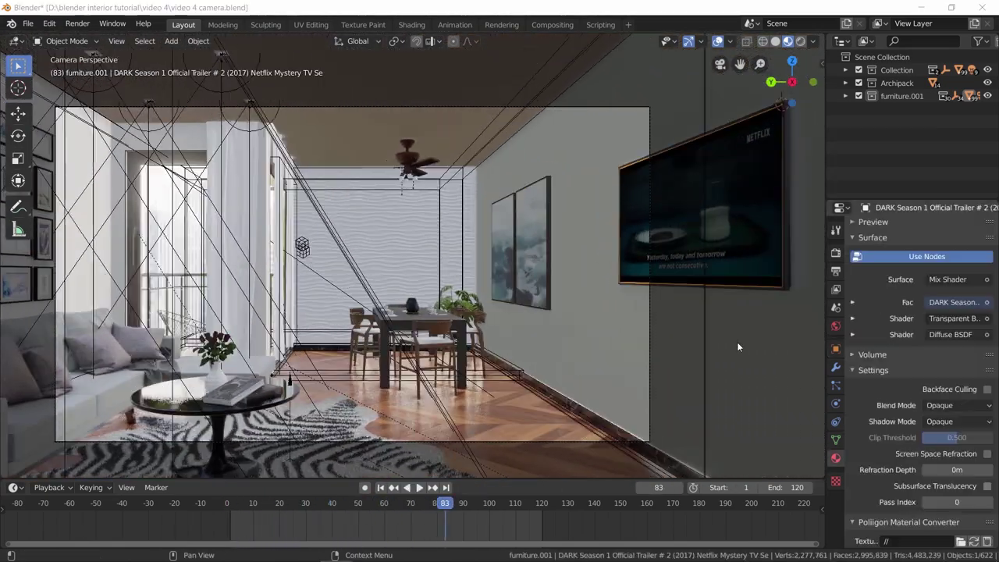
{"action": "left_click", "coordinate": [420, 487]}
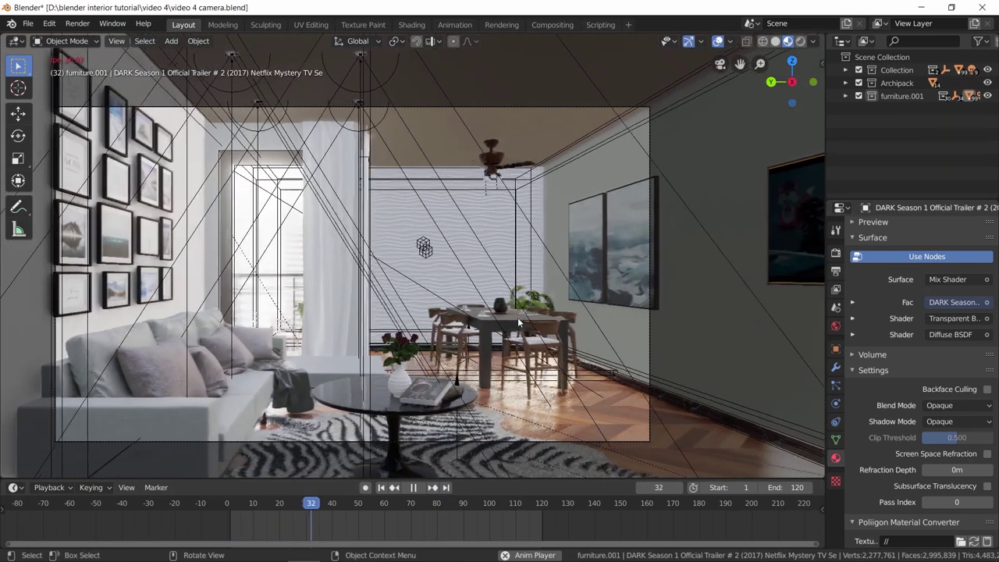
{"action": "key", "text": "space"}
Set the Eevee render sampling to 128 samples.
{"action": "left_click", "coordinate": [836, 252]}
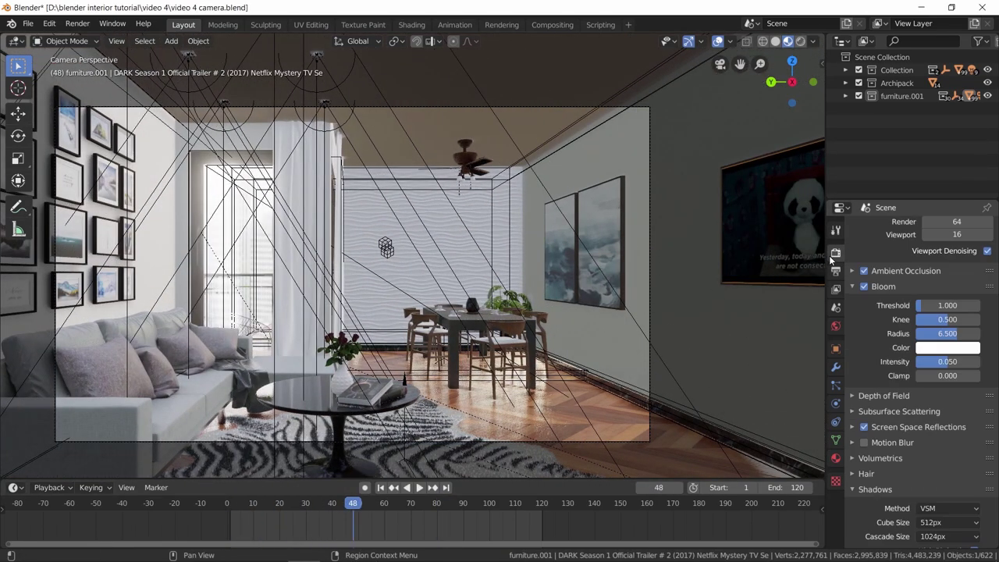
{"action": "scroll", "coordinate": [871, 324], "scroll_direction": "down", "scroll_amount": 6}
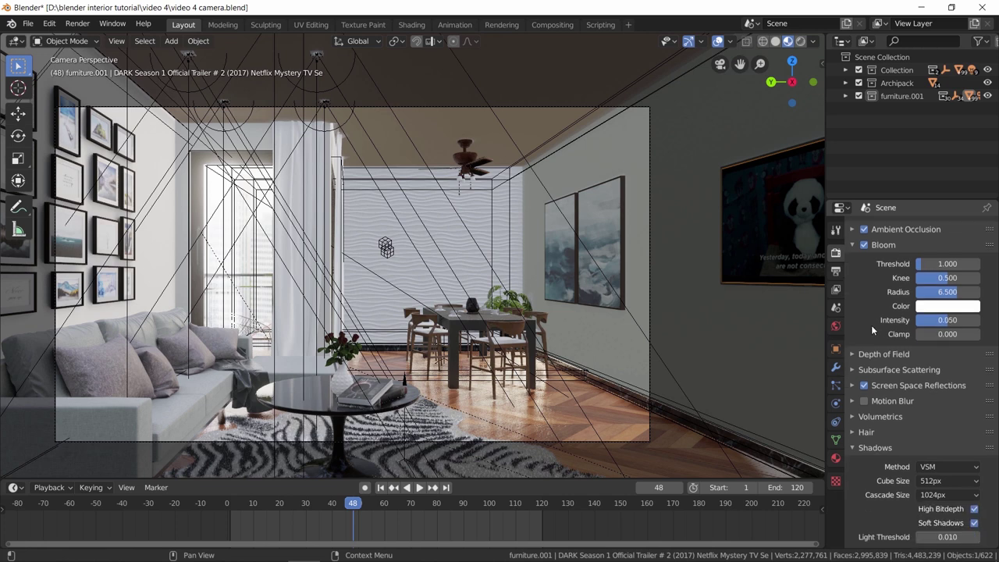
{"action": "left_click", "coordinate": [835, 271]}
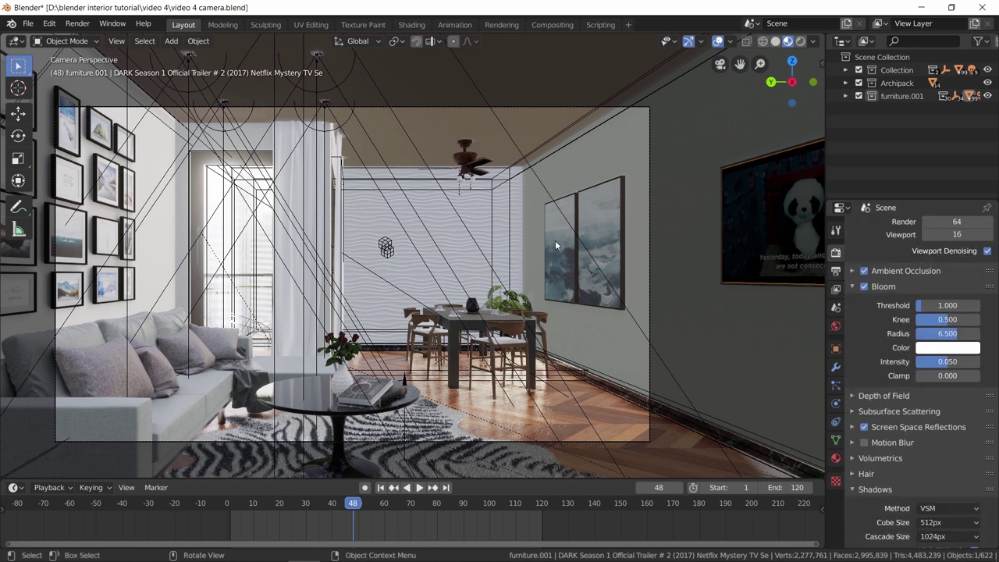
{"action": "scroll", "coordinate": [883, 364], "scroll_direction": "up", "scroll_amount": 2}
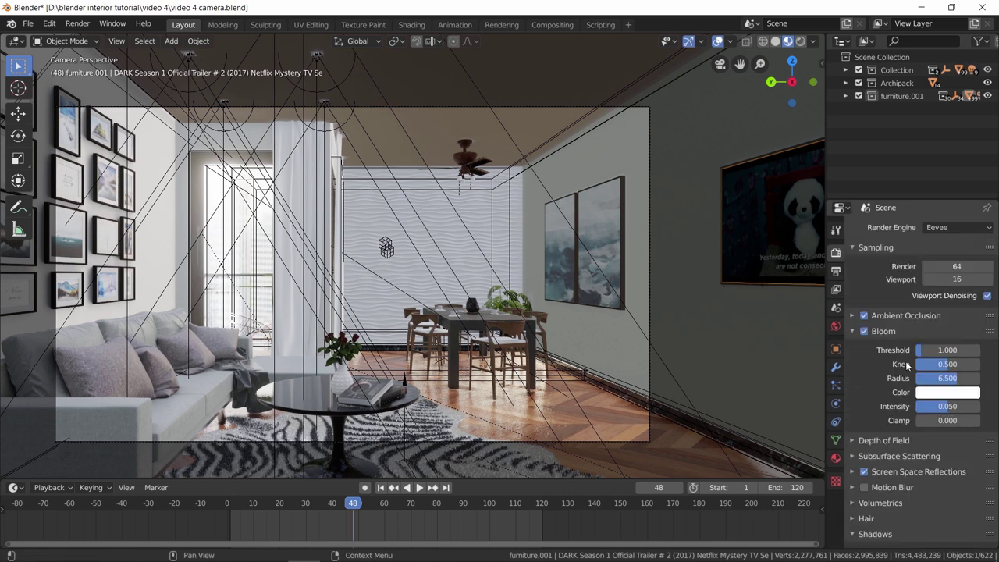
{"action": "double_click", "coordinate": [954, 266]}
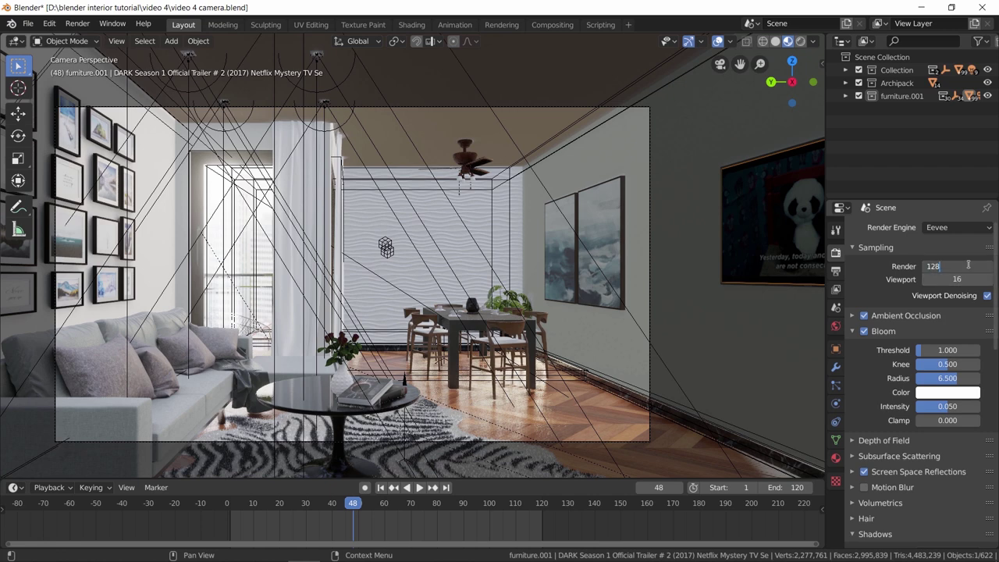
{"action": "type", "text": "128"}
{"action": "key", "text": "Return"}
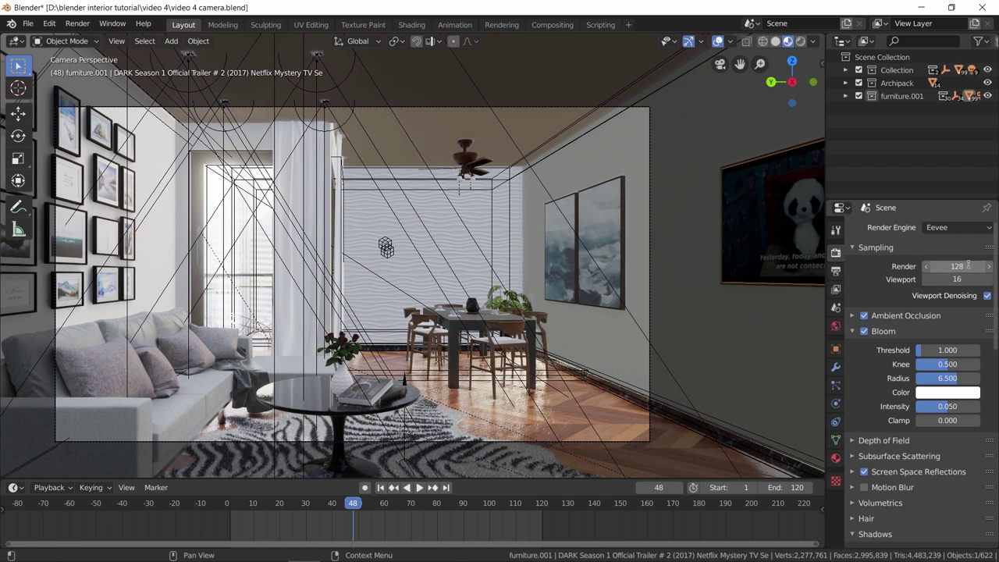
Keep PNG as the output file format and turn off overwriting of existing files.
{"action": "left_click", "coordinate": [836, 271]}
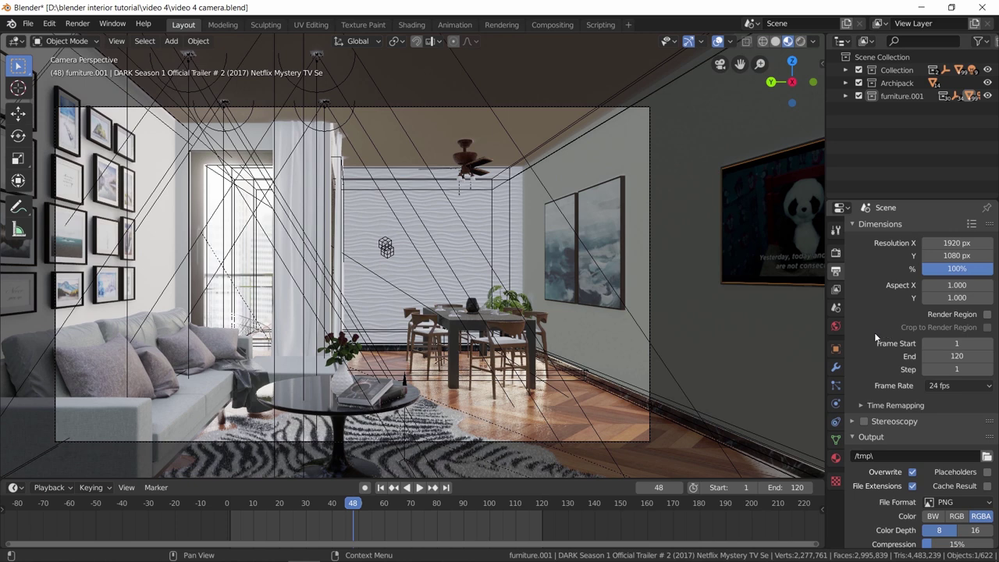
{"action": "scroll", "coordinate": [874, 336], "scroll_direction": "down", "scroll_amount": 2}
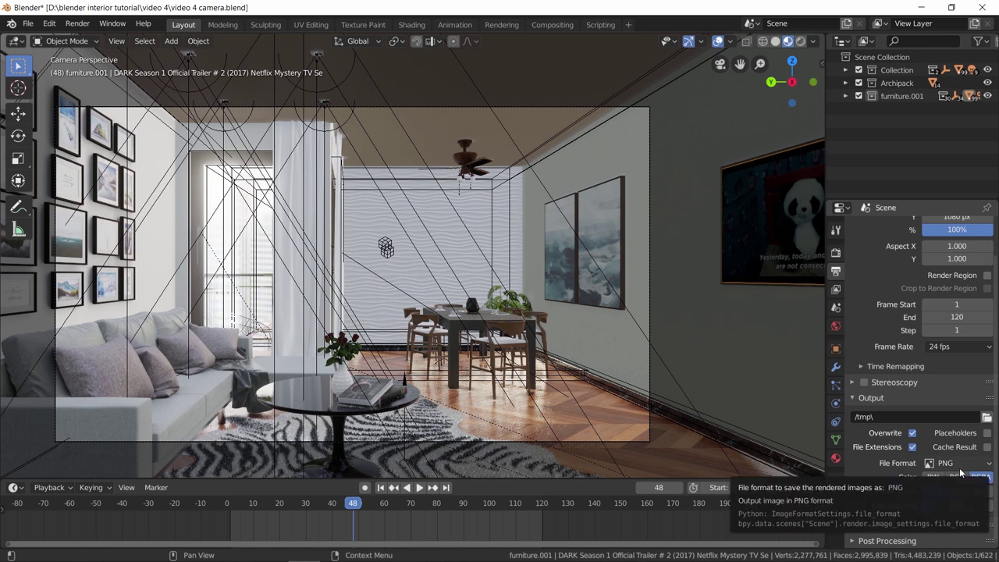
{"action": "left_click", "coordinate": [960, 464]}
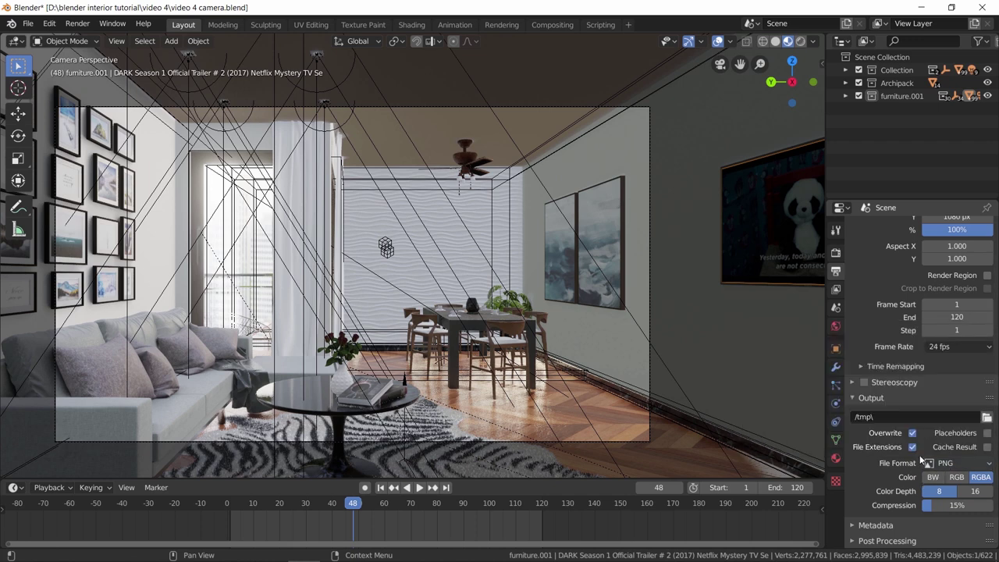
{"action": "left_click", "coordinate": [912, 433]}
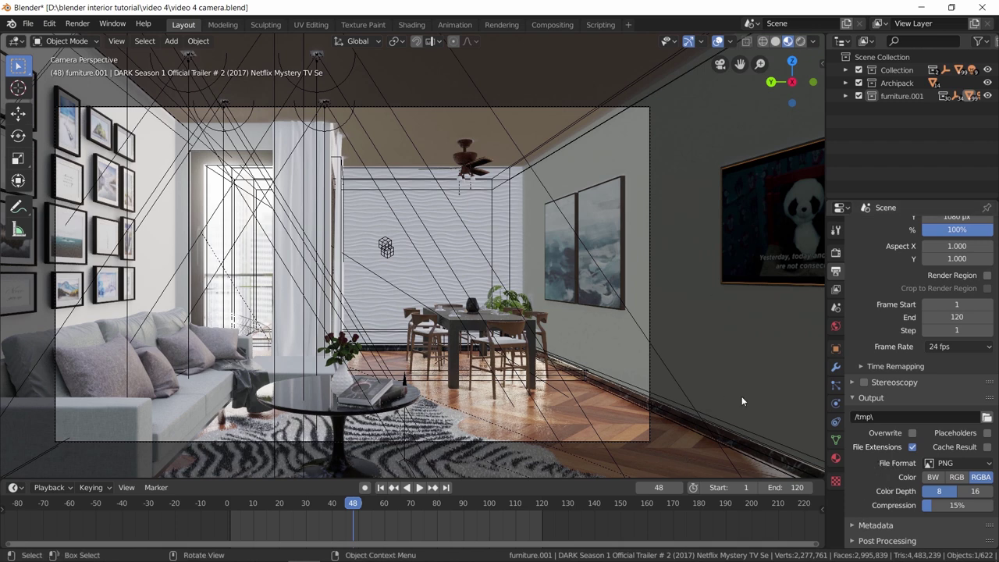
Switch the 3D viewport to the Video Sequencer and return to frame 1.
{"action": "left_click", "coordinate": [17, 44]}
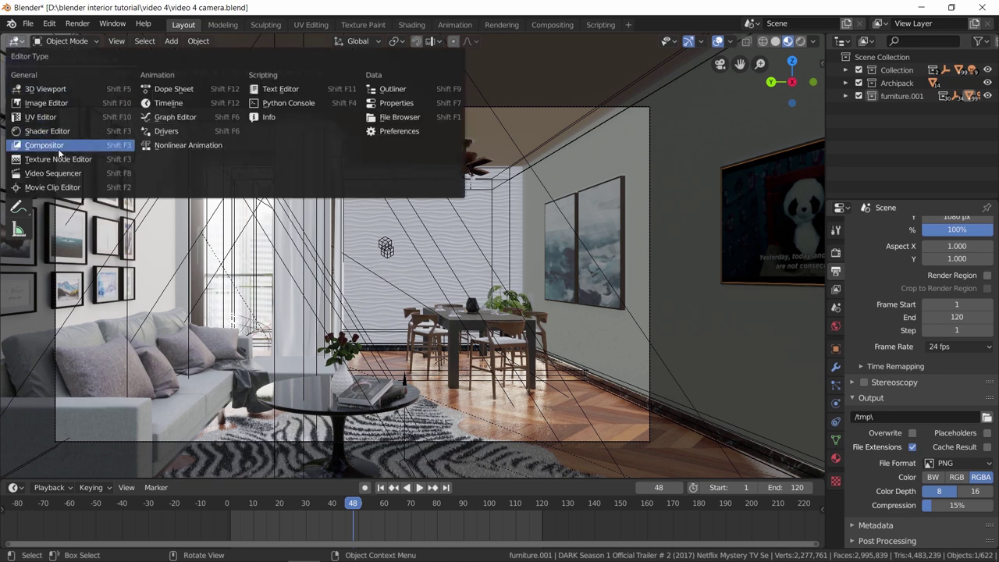
{"action": "left_click", "coordinate": [55, 174]}
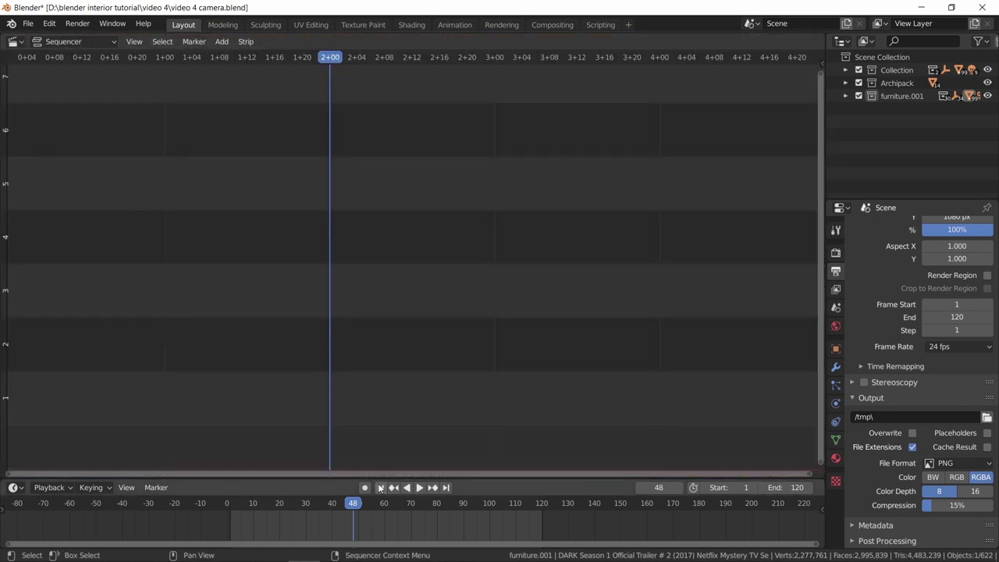
{"action": "left_click", "coordinate": [381, 487]}
{"action": "scroll", "coordinate": [420, 339], "scroll_direction": "down", "scroll_amount": 4}
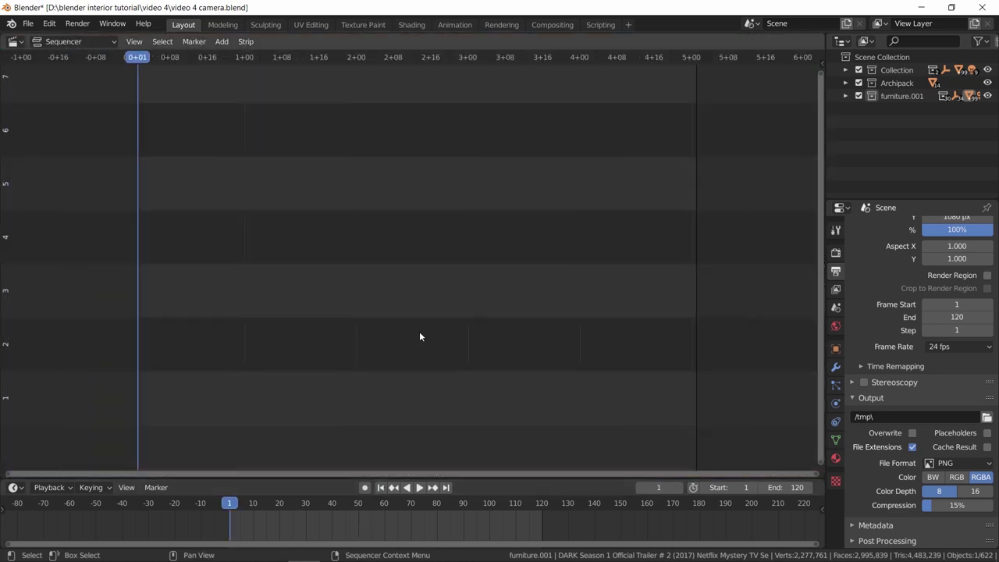
Add all rendered PNG frames from the "frams 4" folder as an image sequence strip starting at frame 1.
{"action": "left_click", "coordinate": [222, 41]}
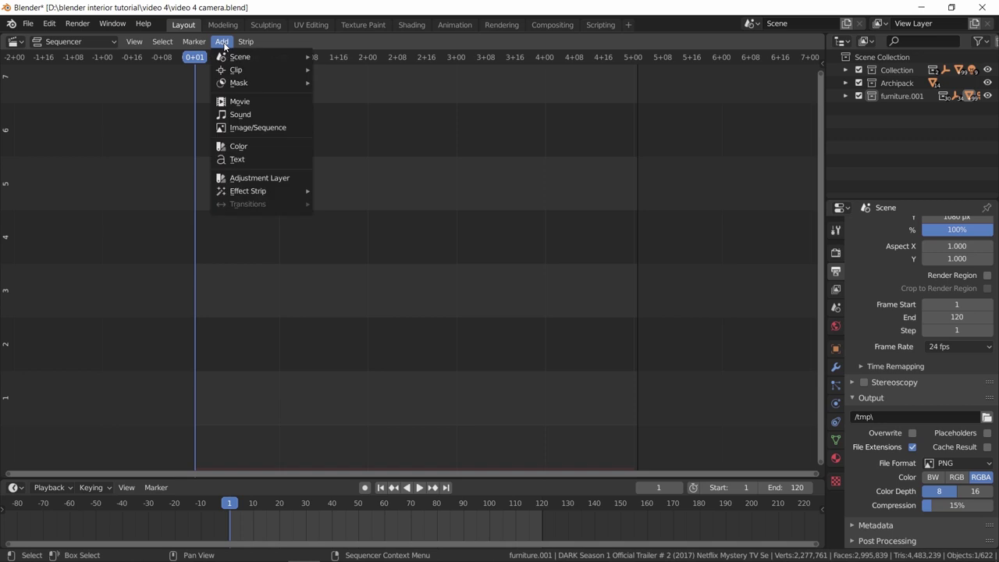
{"action": "left_click", "coordinate": [262, 127]}
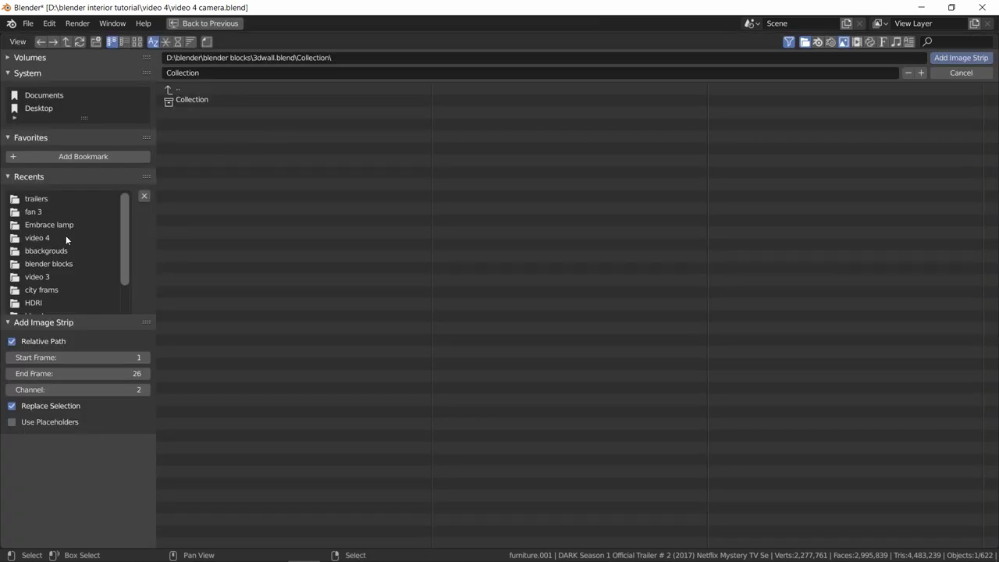
{"action": "scroll", "coordinate": [68, 250], "scroll_direction": "down", "scroll_amount": 4}
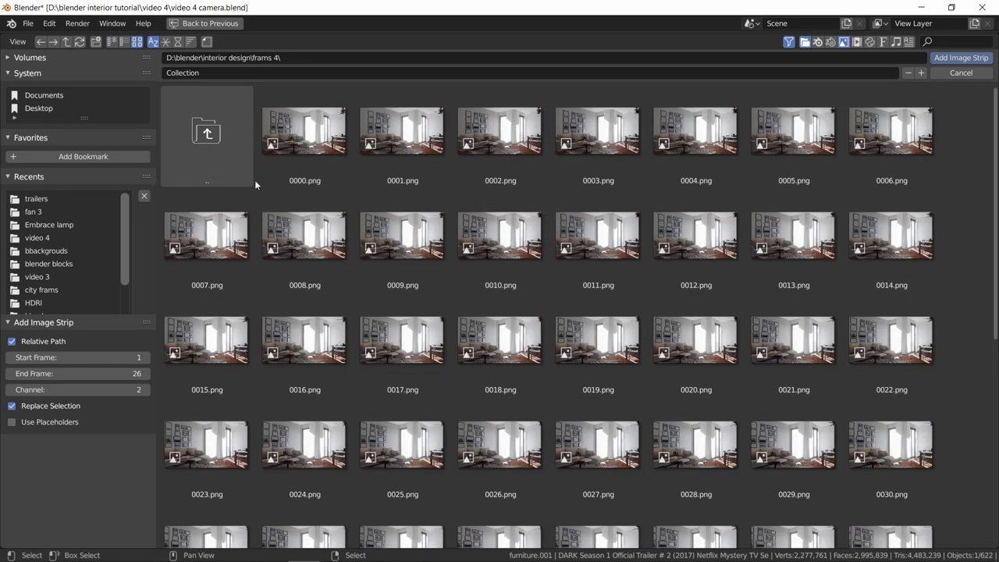
{"action": "key", "text": "a"}
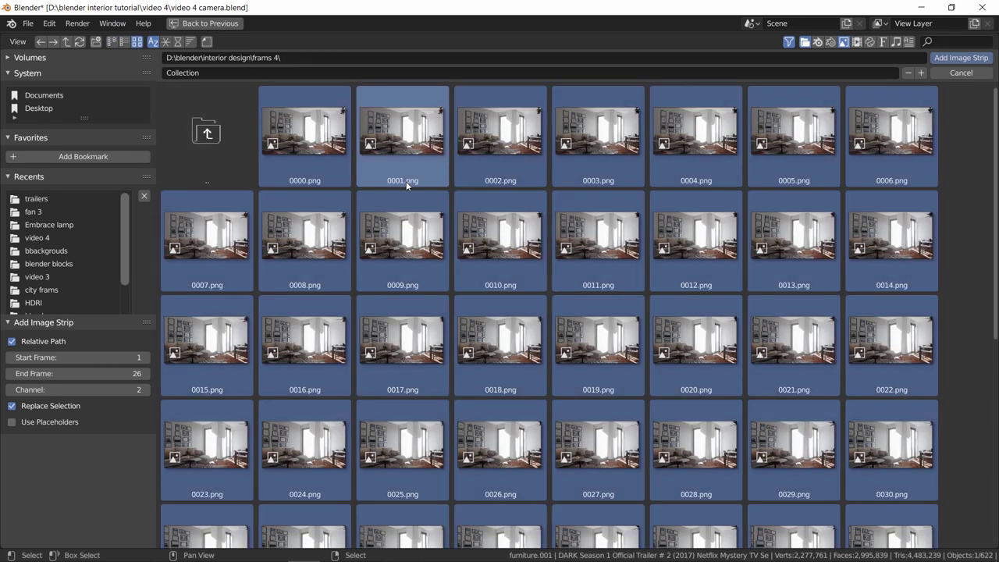
{"action": "left_click", "coordinate": [946, 59]}
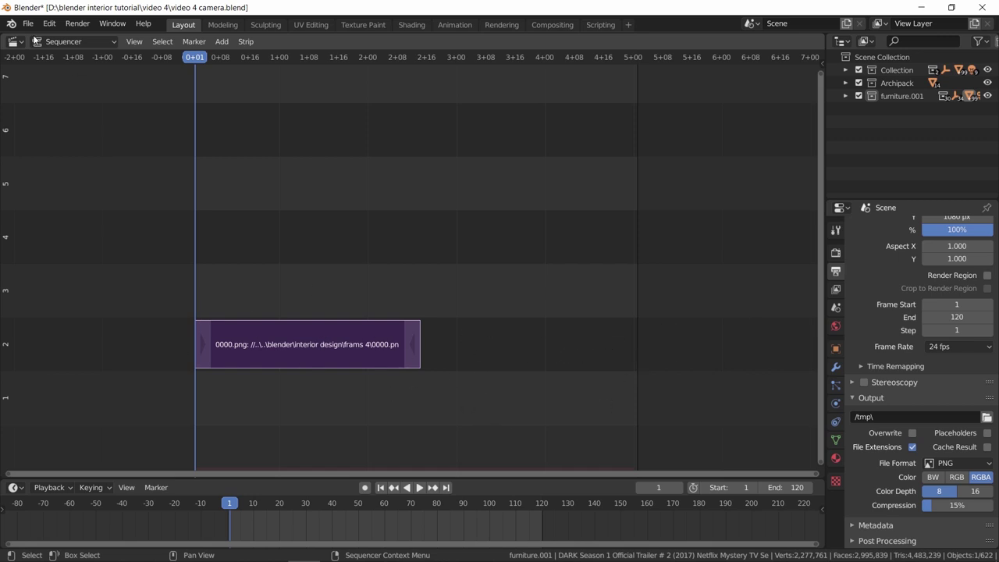
Set the output file format to FFmpeg video.
{"action": "left_click", "coordinate": [971, 463]}
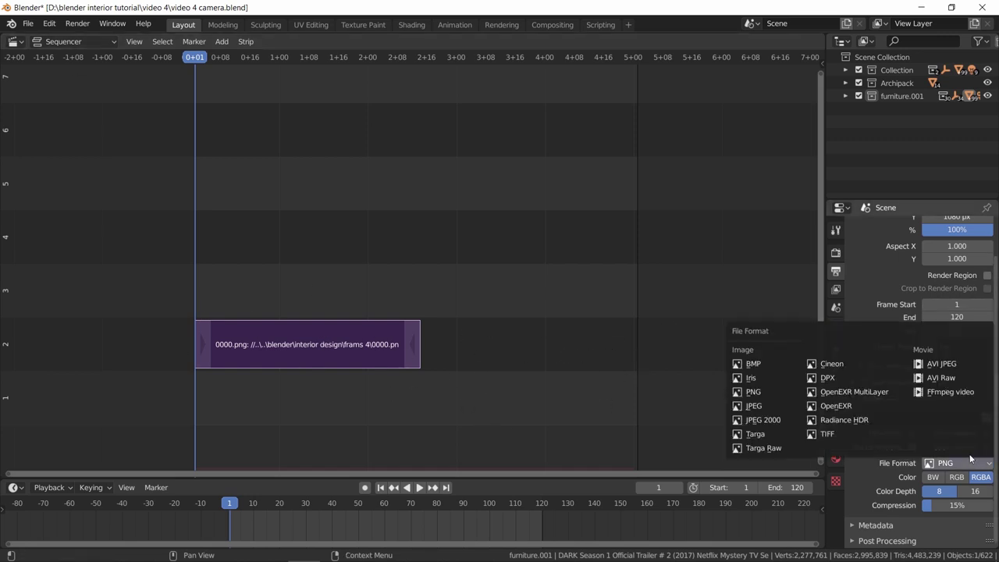
{"action": "left_click", "coordinate": [960, 393]}
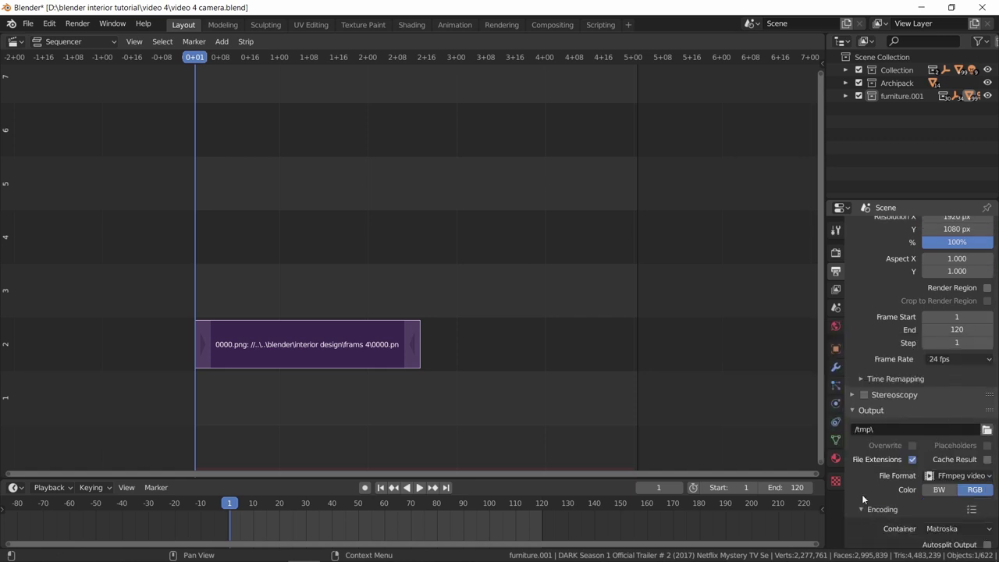
{"action": "scroll", "coordinate": [862, 494], "scroll_direction": "down", "scroll_amount": 4}
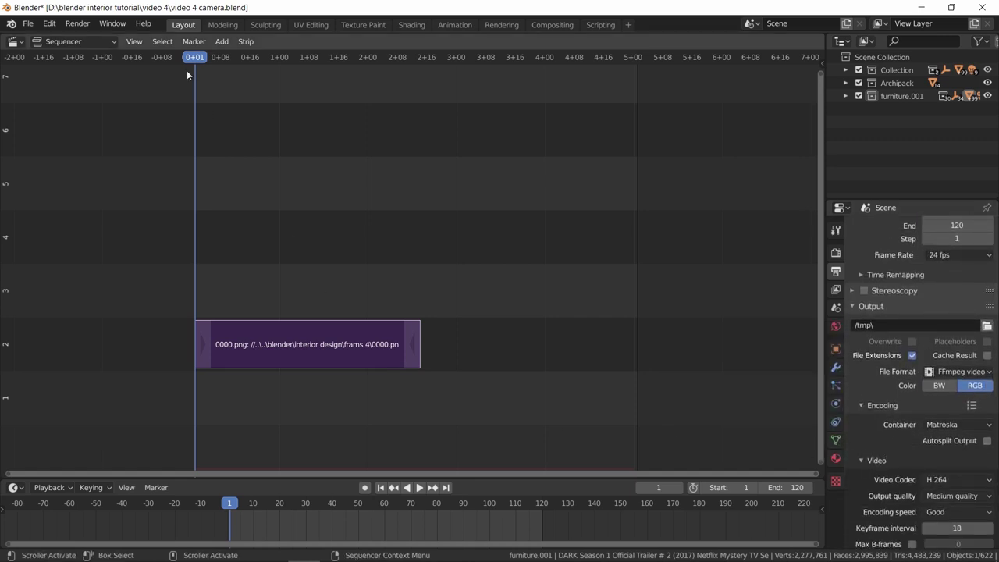
Move the playhead to the end of the image strip at frame 62 and set the scene's end frame to 62.
{"action": "left_click_drag", "start_coordinate": [187, 71], "coordinate": [416, 99]}
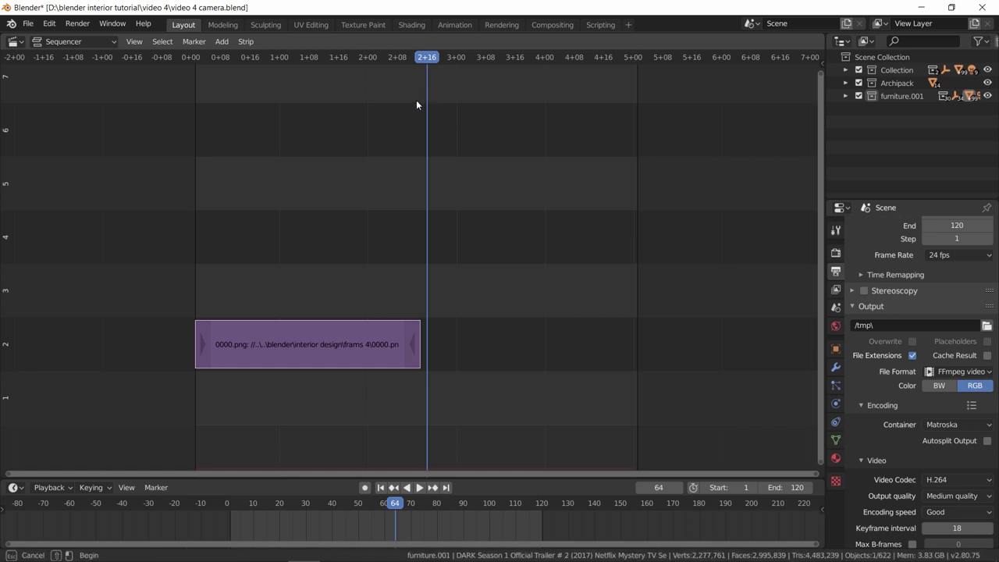
{"action": "left_click_drag", "start_coordinate": [429, 62], "coordinate": [420, 61]}
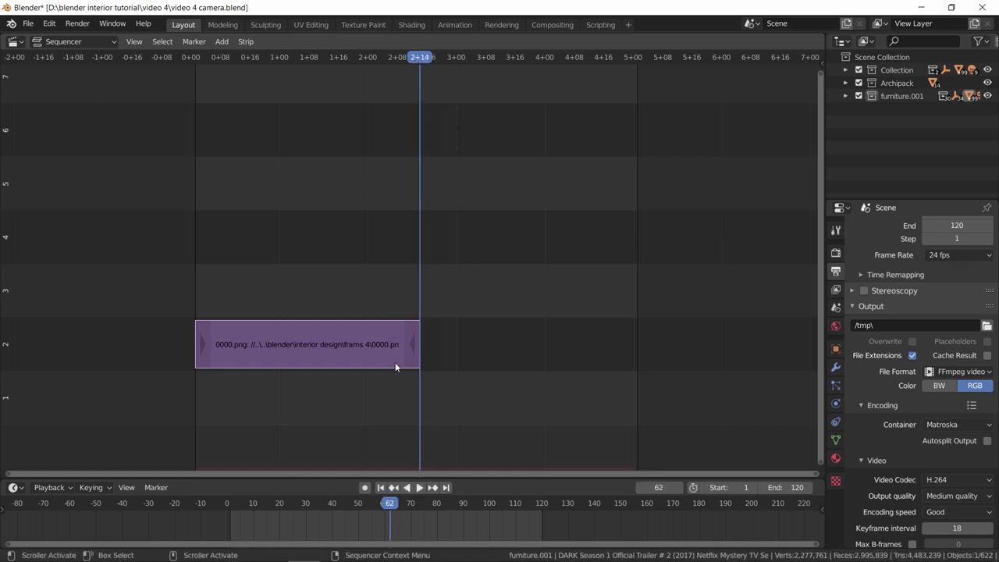
{"action": "key", "text": "space"}
{"action": "left_click", "coordinate": [784, 487]}
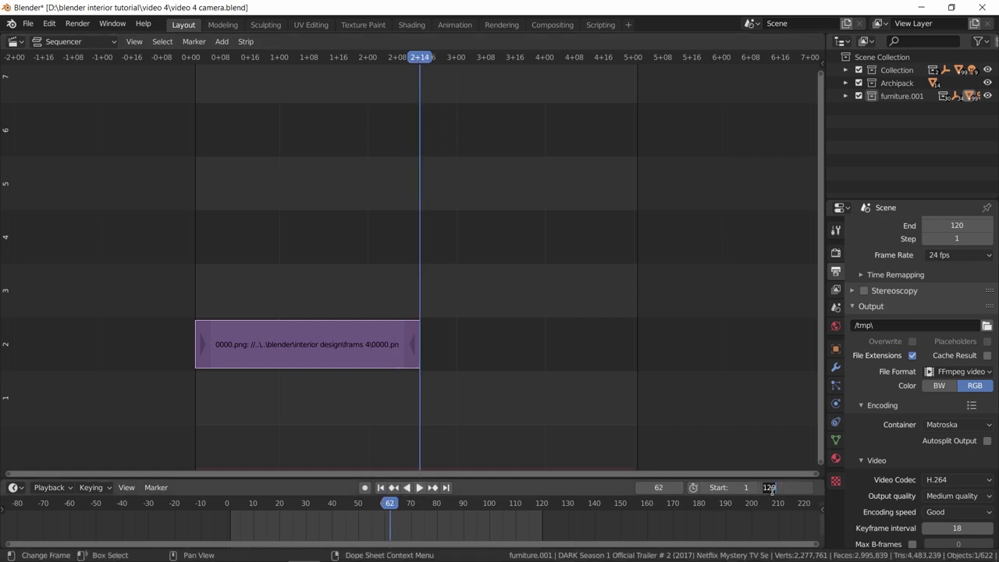
{"action": "key", "text": "Return"}
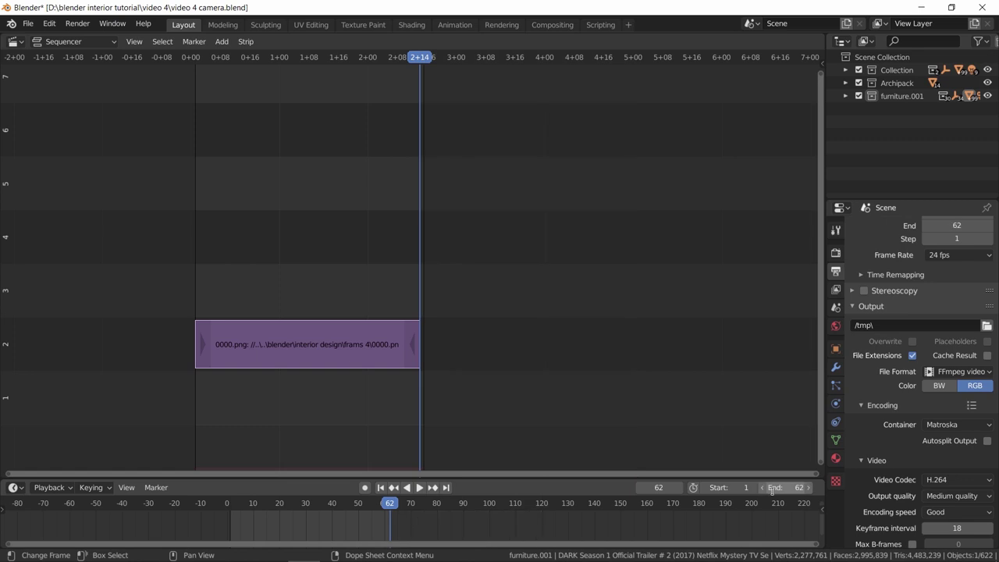
Set the video encoding container to MPEG-4 and the output quality to High quality.
{"action": "left_click", "coordinate": [968, 425]}
{"action": "left_click", "coordinate": [962, 405]}
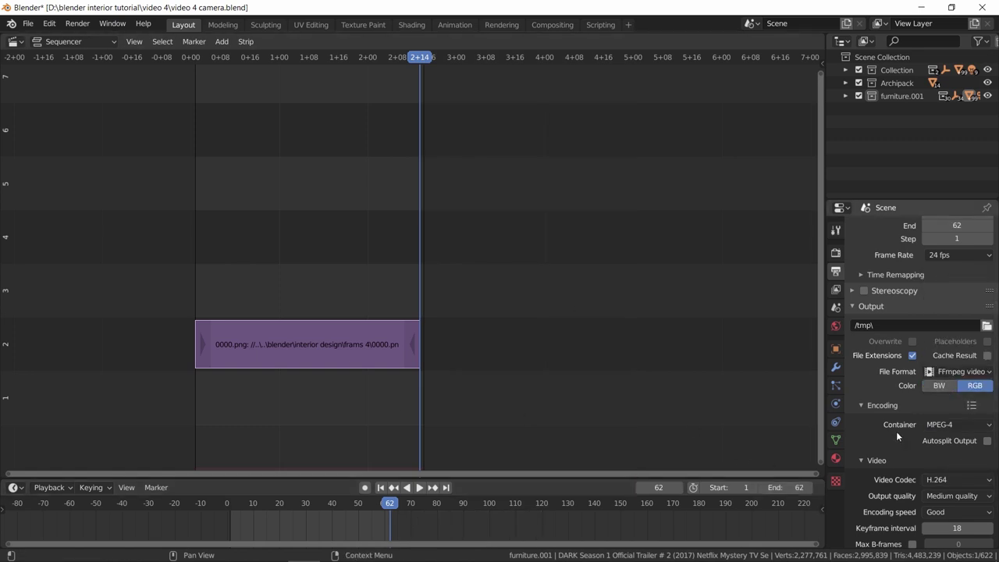
{"action": "left_click", "coordinate": [957, 496]}
{"action": "left_click", "coordinate": [938, 437]}
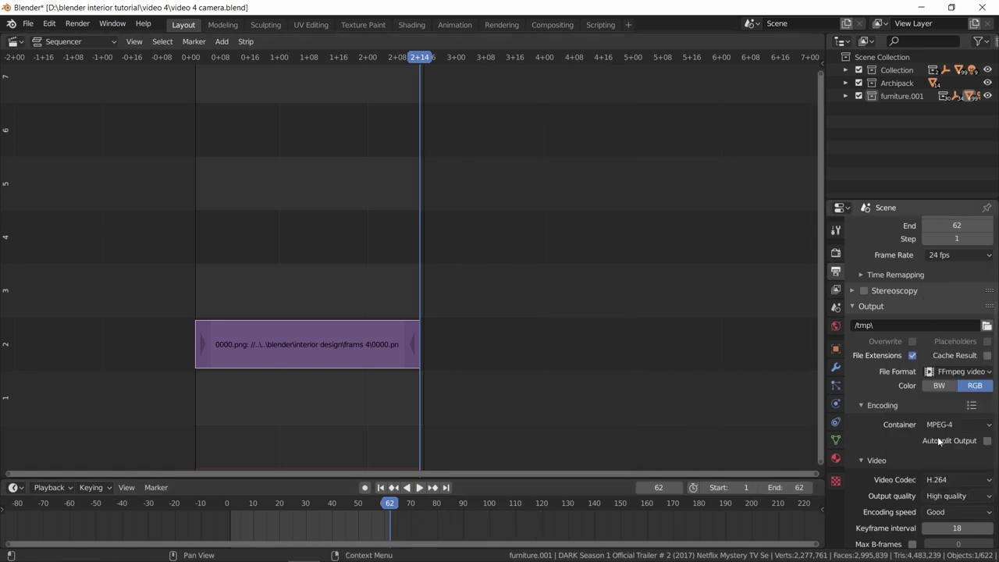